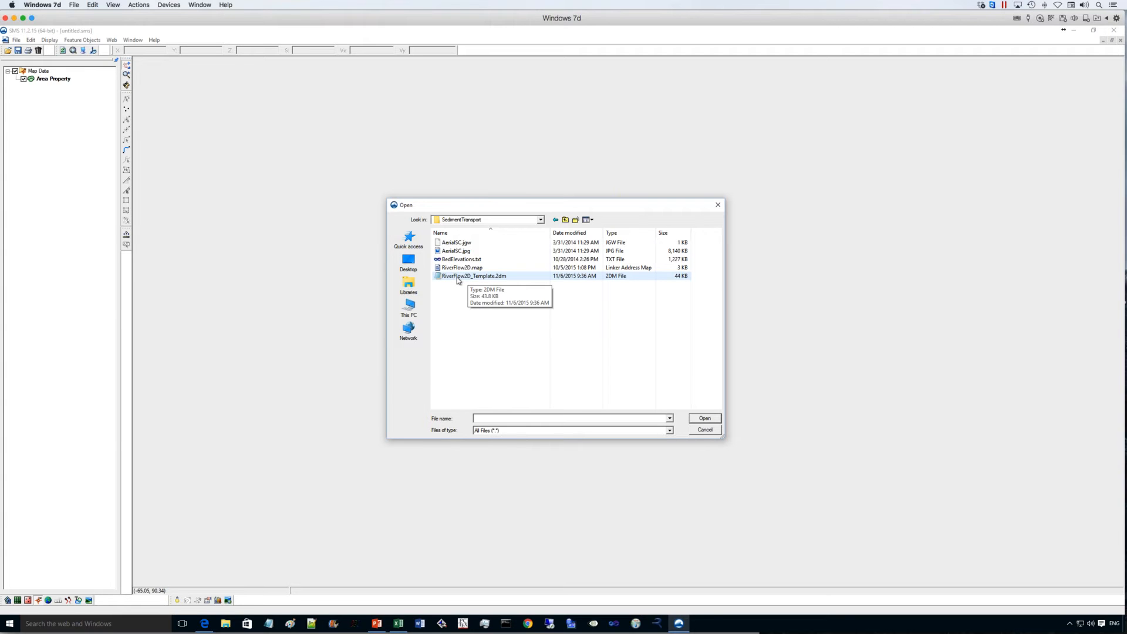
# - Load the RiverFlow2D_Template.2dm template and the RiverFlow2D.map coverage file from the SedimentTransport folder
pyautogui.doubleClick(461, 276)
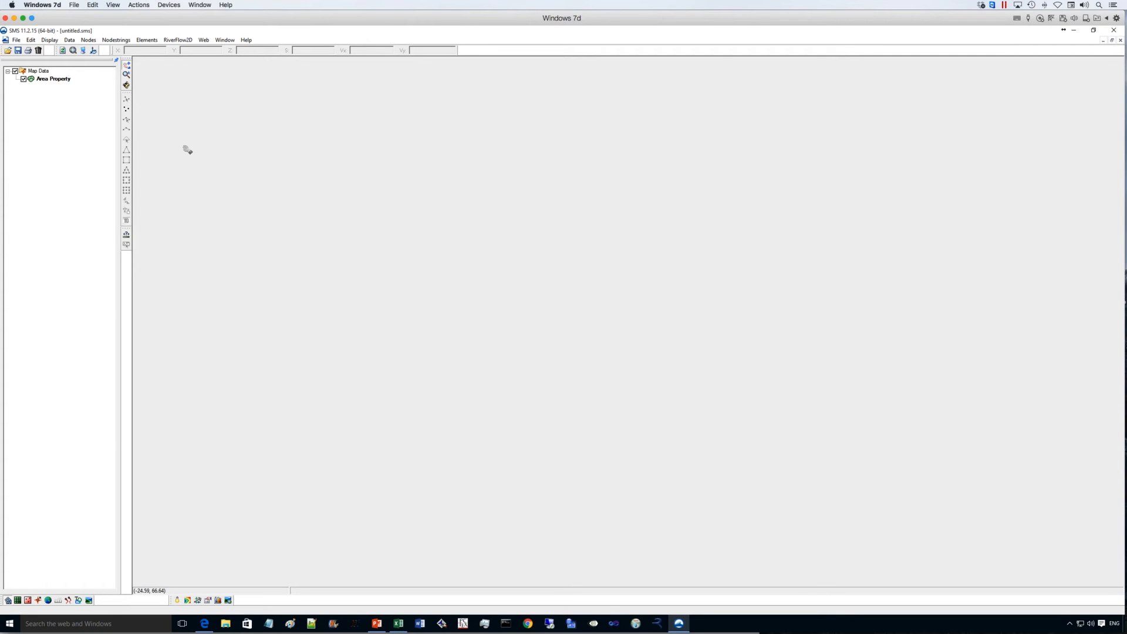
pyautogui.click(7, 51)
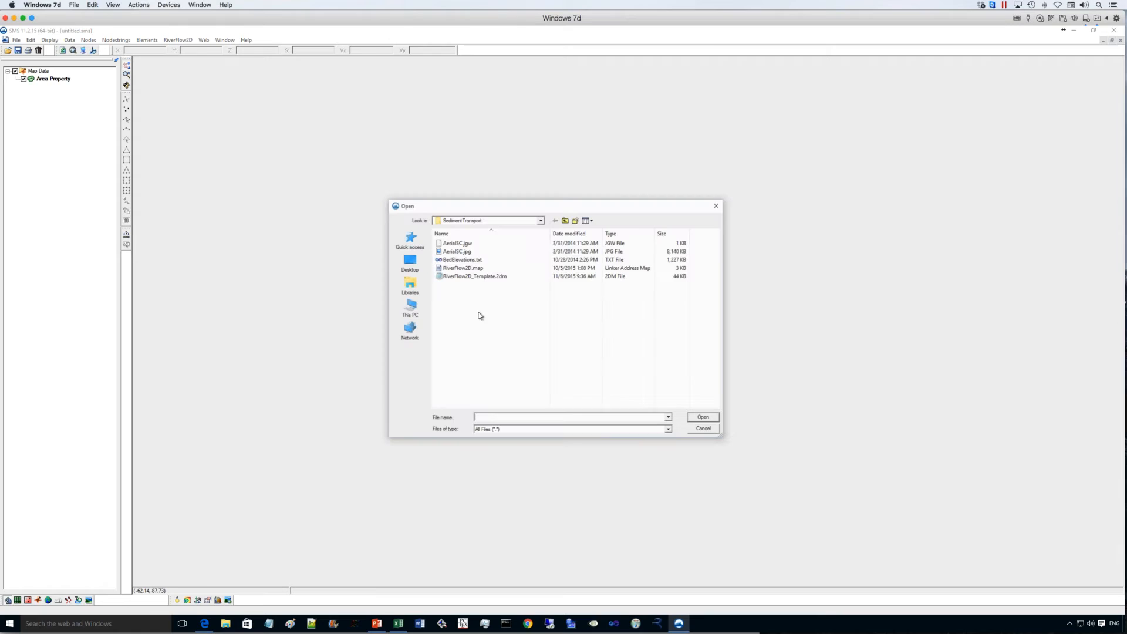
pyautogui.doubleClick(478, 269)
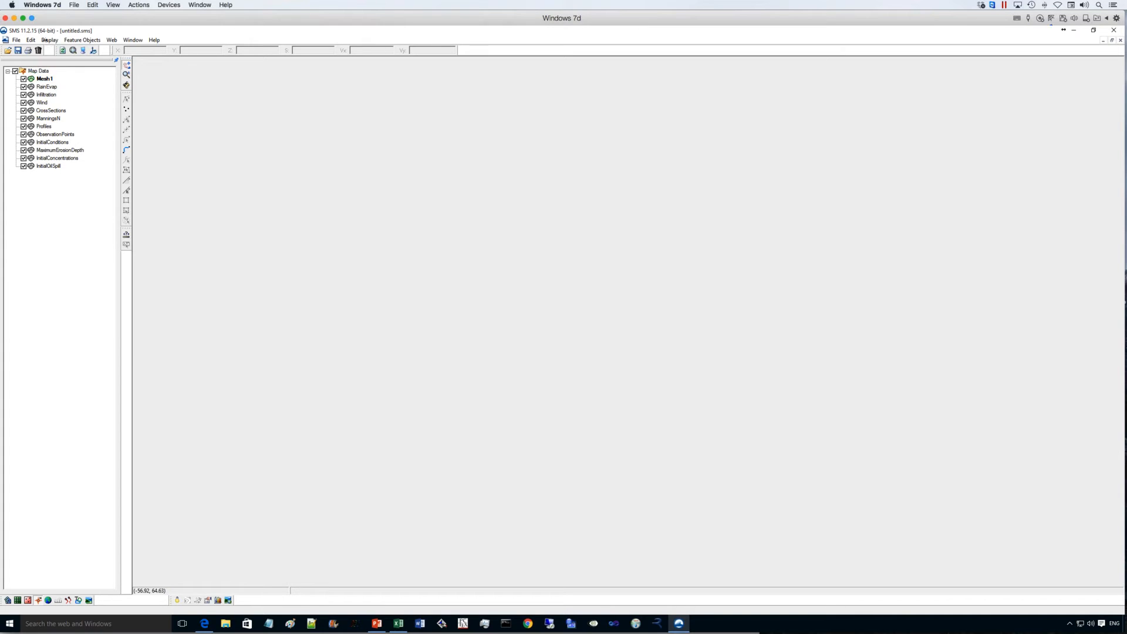
# - Set the display's global projection to State Plane Coordinate System, California Zone 5 (FIPS 405), NAD83, in U.S. survey feet
pyautogui.click(50, 40)
pyautogui.click(64, 72)
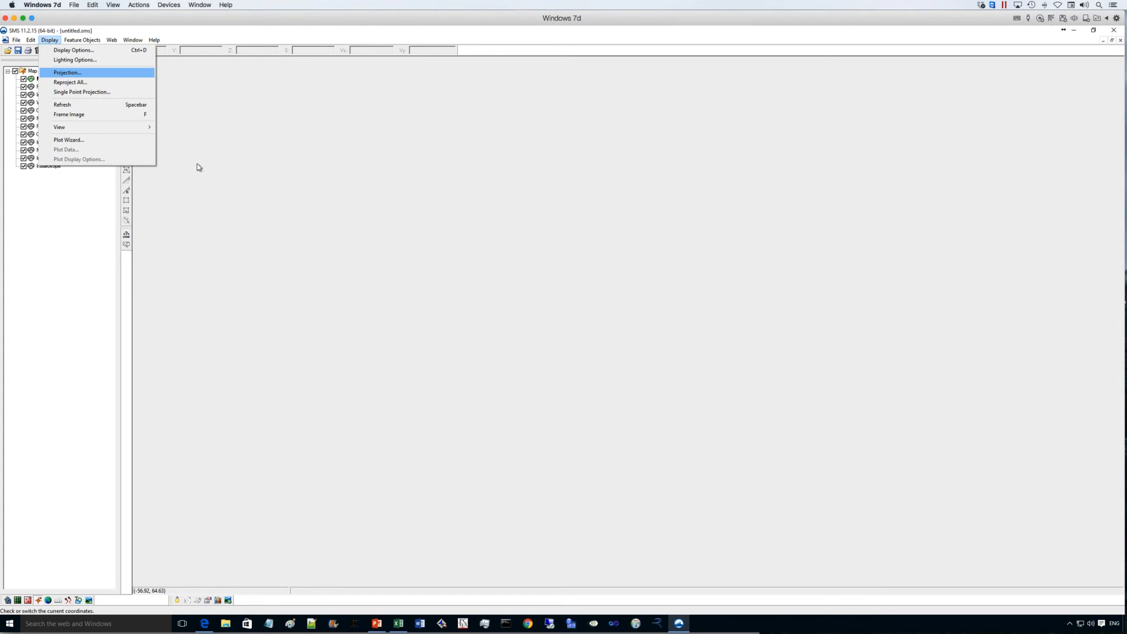
pyautogui.click(514, 295)
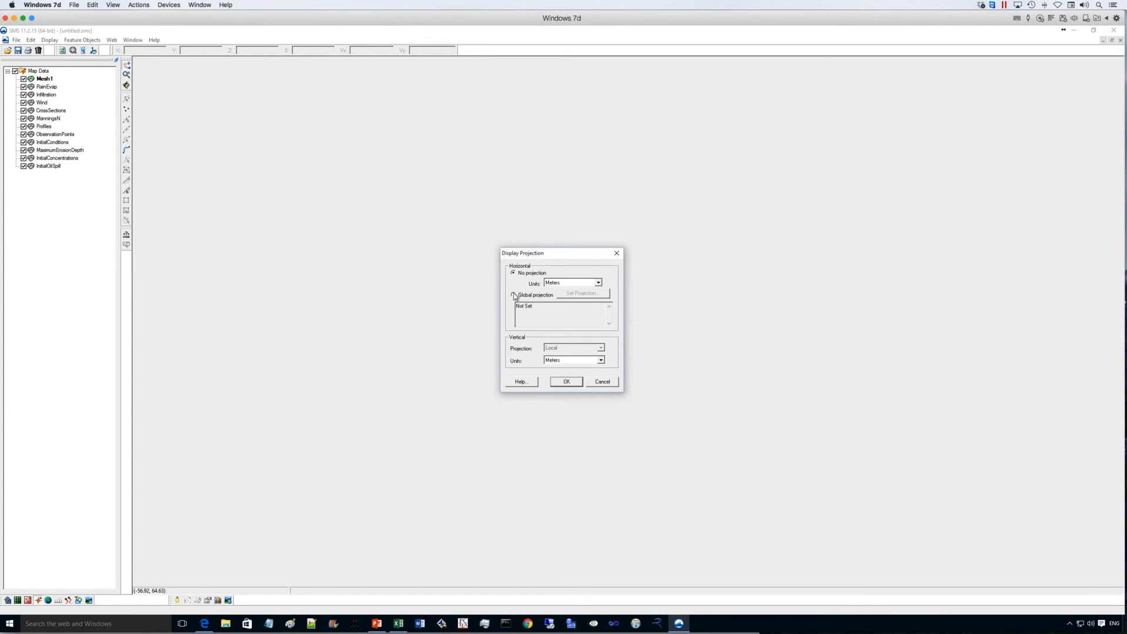
pyautogui.click(566, 294)
pyautogui.click(580, 269)
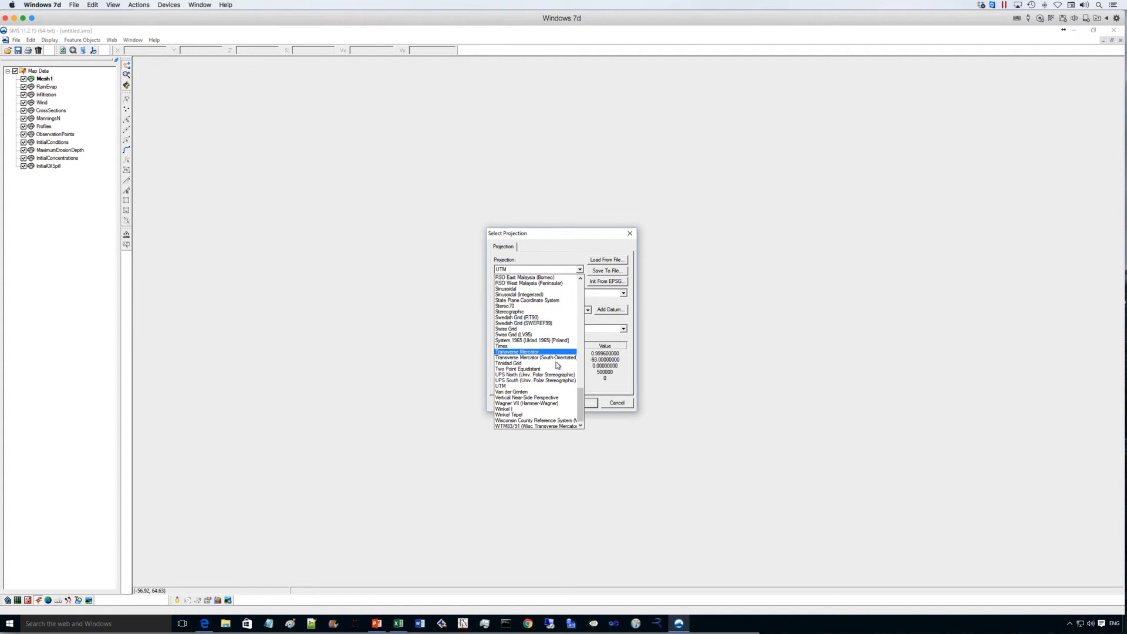
pyautogui.click(553, 302)
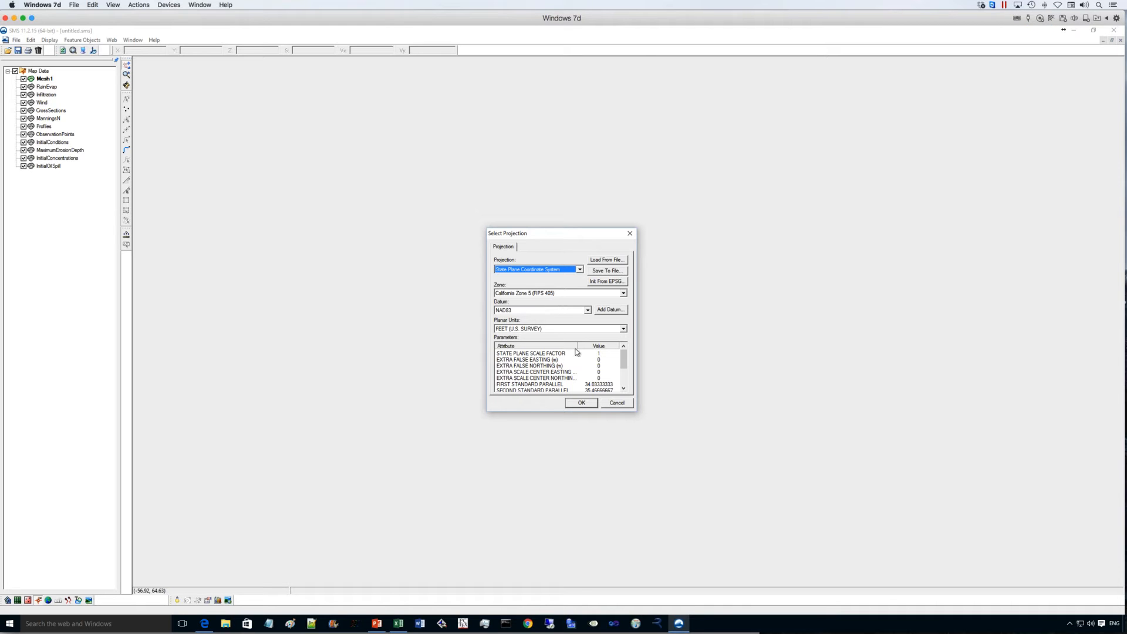
pyautogui.click(586, 403)
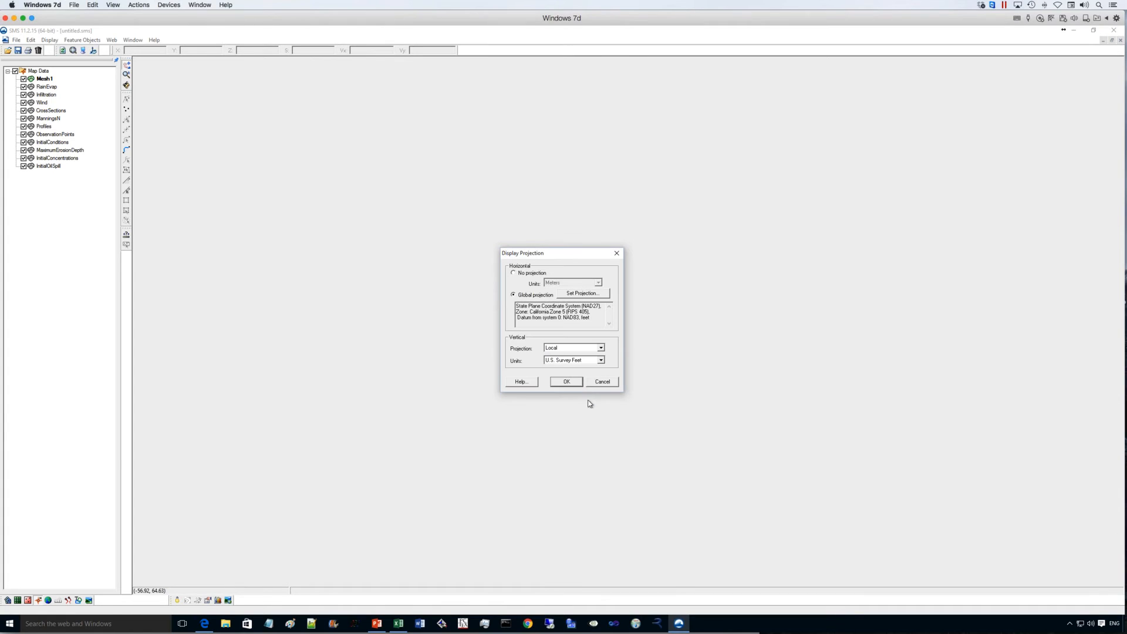
pyautogui.click(567, 382)
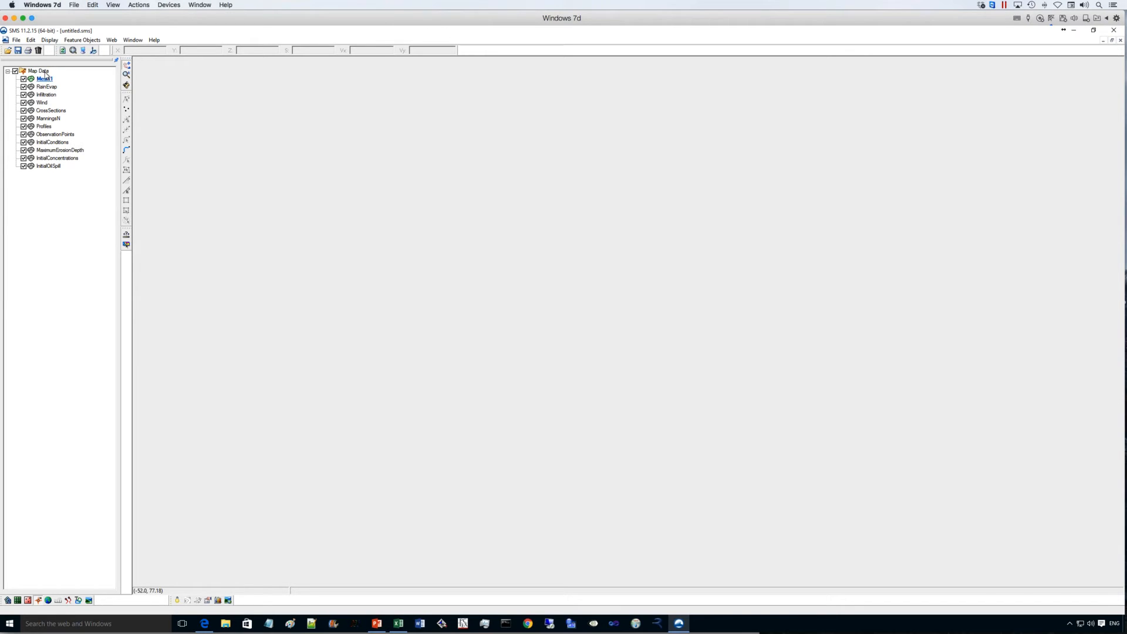
# - Import BedElevations.txt as scatter data through the import wizard, delimited by spaces and tabs
pyautogui.click(7, 52)
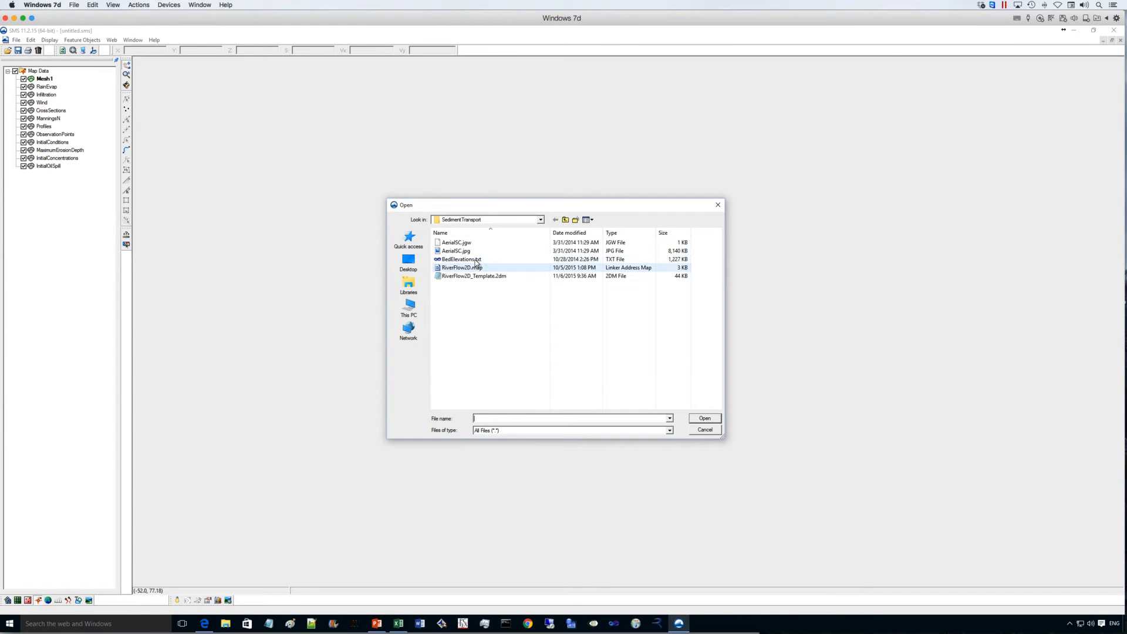
pyautogui.click(475, 260)
pyautogui.press('Return')
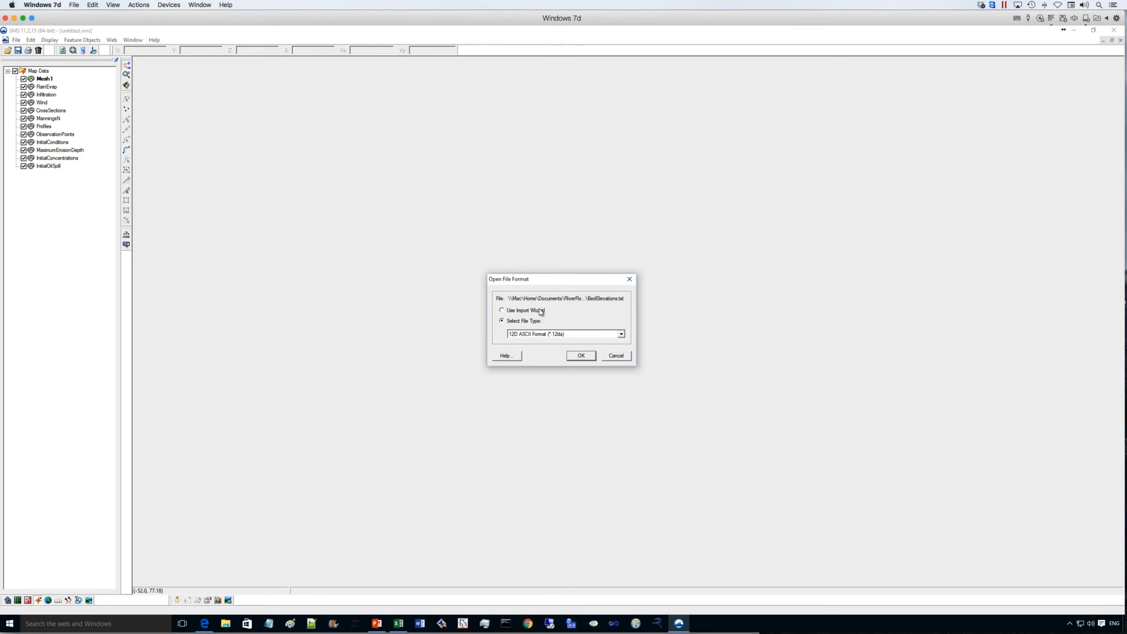
pyautogui.click(541, 312)
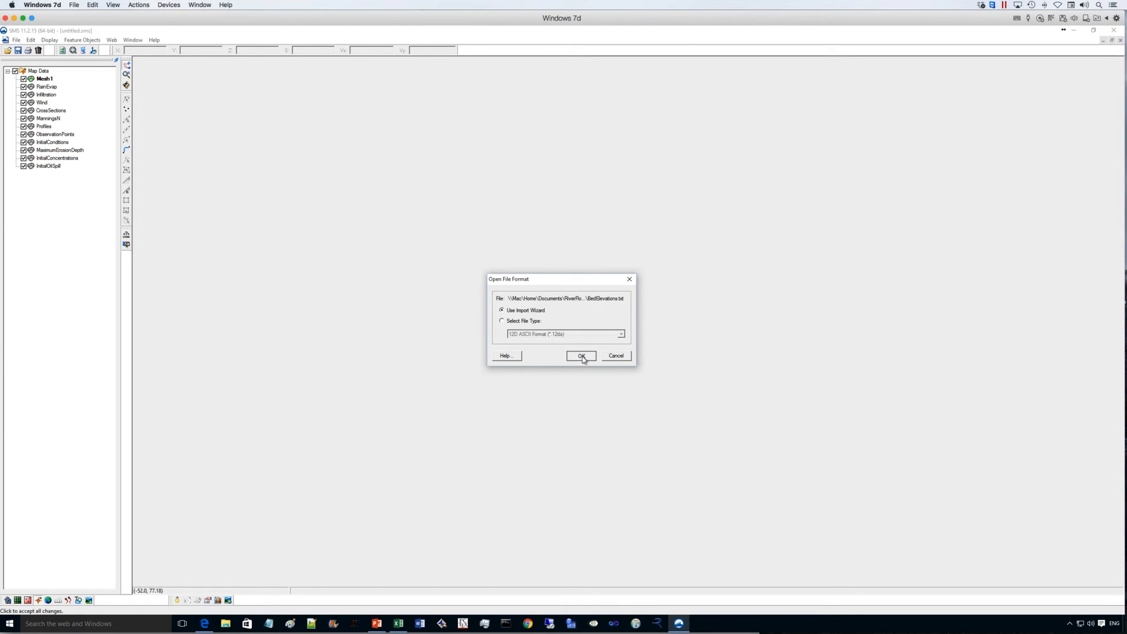
pyautogui.click(581, 356)
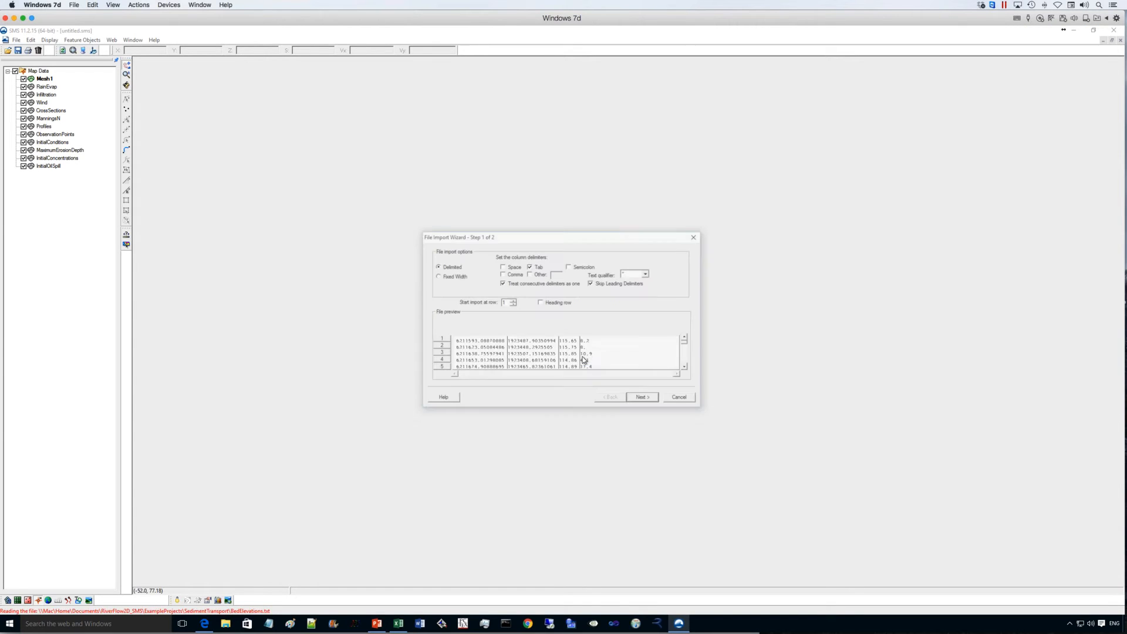
pyautogui.click(644, 399)
pyautogui.click(649, 402)
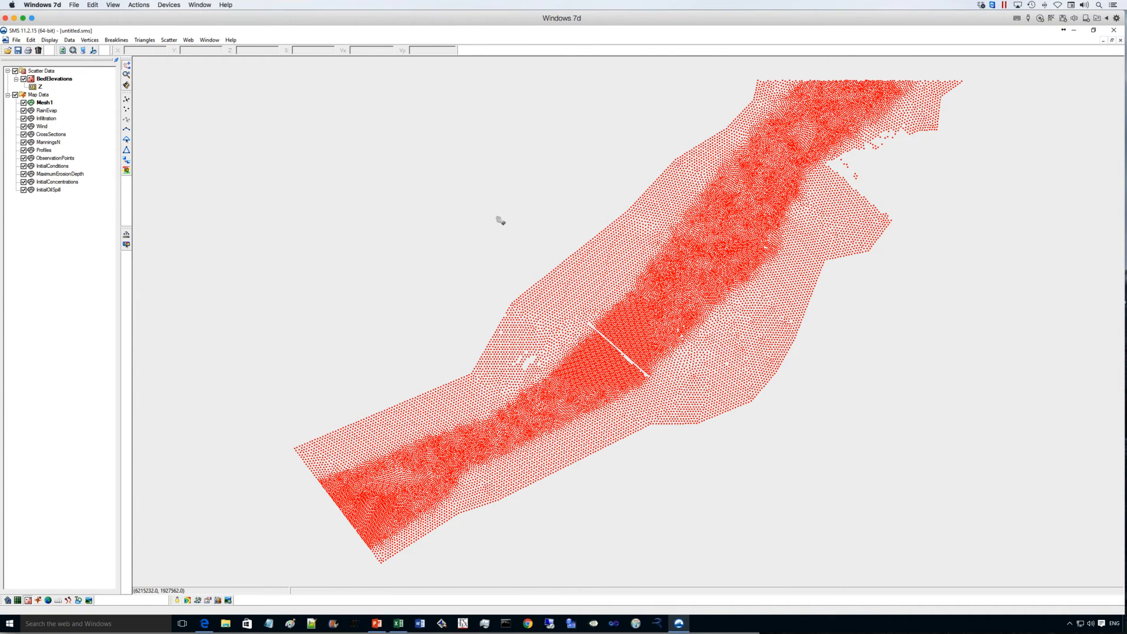
# - Color the scatter points with the contour color scheme and reverse the color ramp so low elevations are blue
pyautogui.click(84, 51)
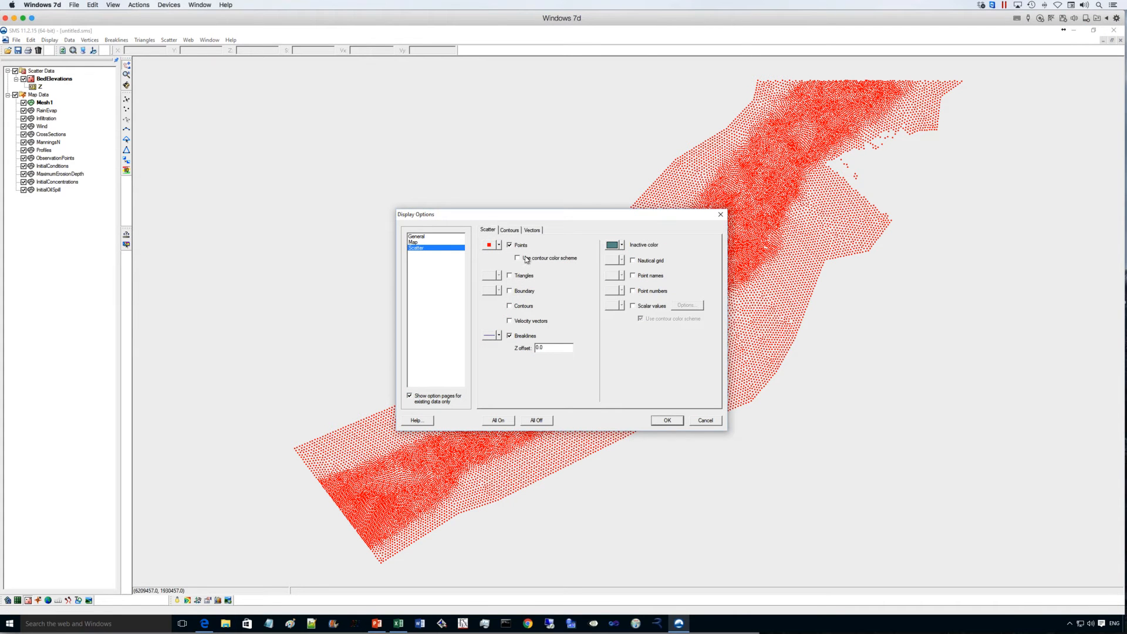
pyautogui.click(526, 259)
pyautogui.click(517, 233)
pyautogui.click(562, 268)
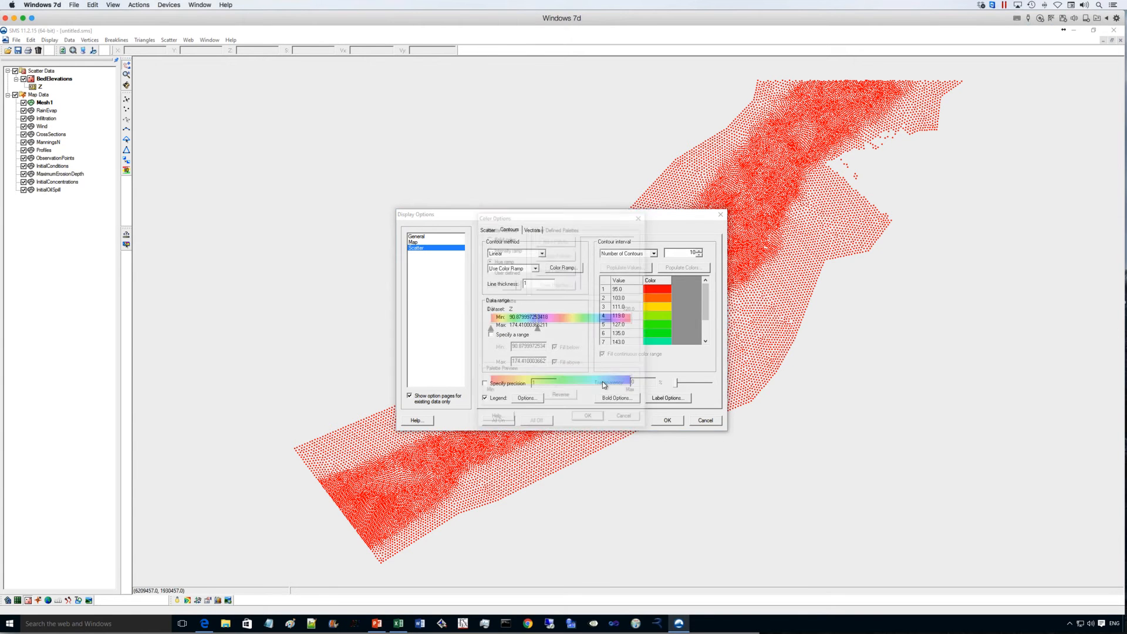
pyautogui.click(560, 394)
pyautogui.click(587, 415)
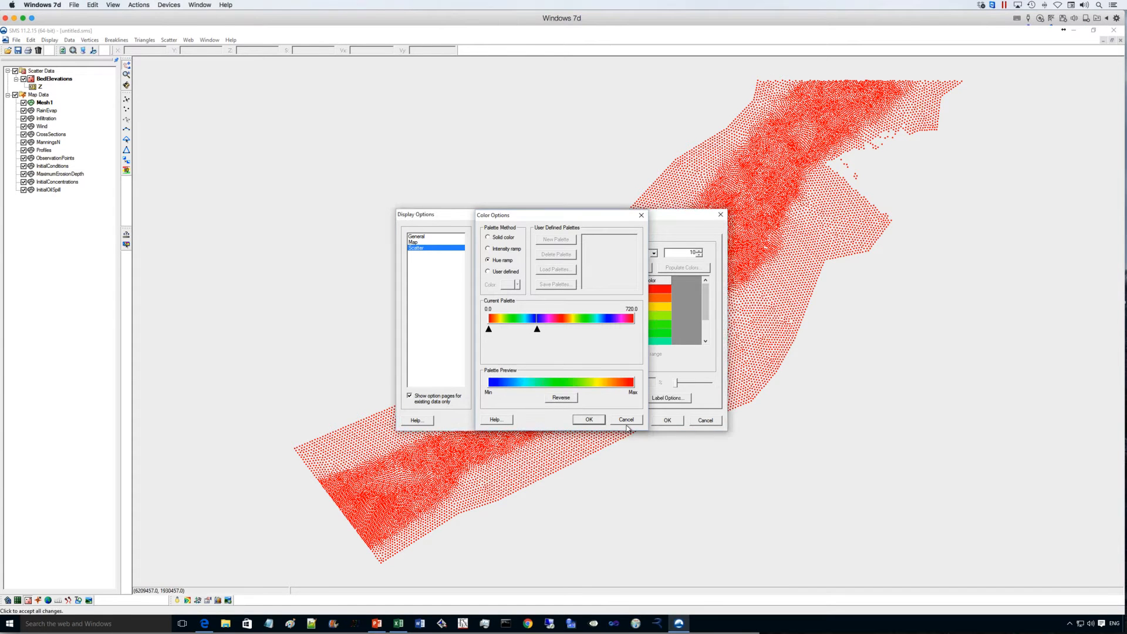
pyautogui.click(667, 420)
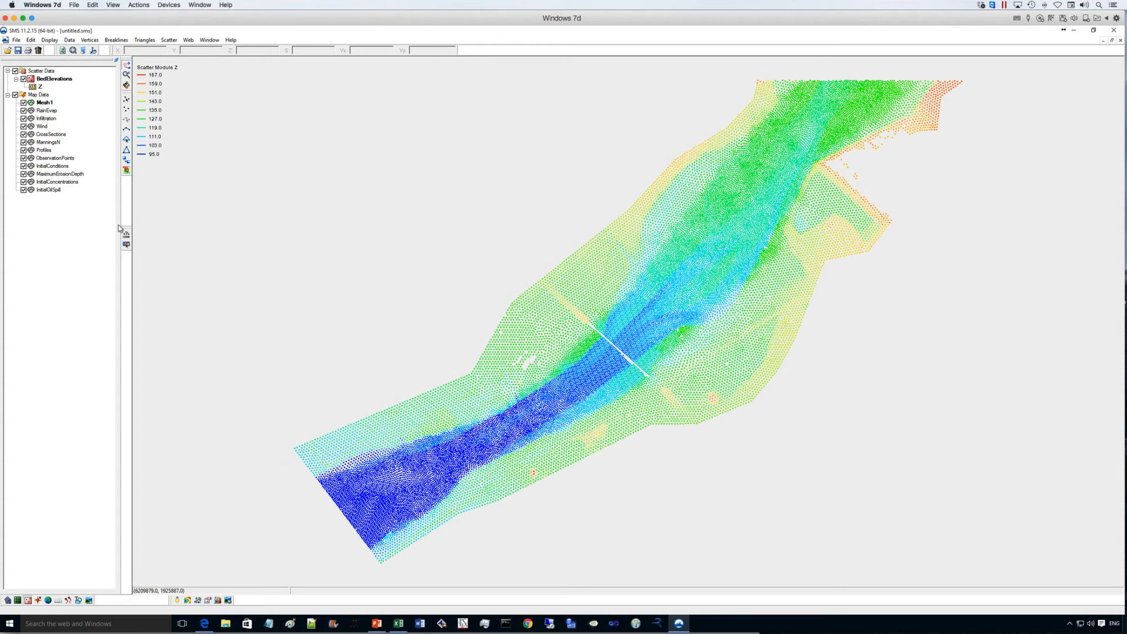
# - Load the aerial photo AerialSC.jpg behind the scatter points and hide the images group
pyautogui.click(8, 50)
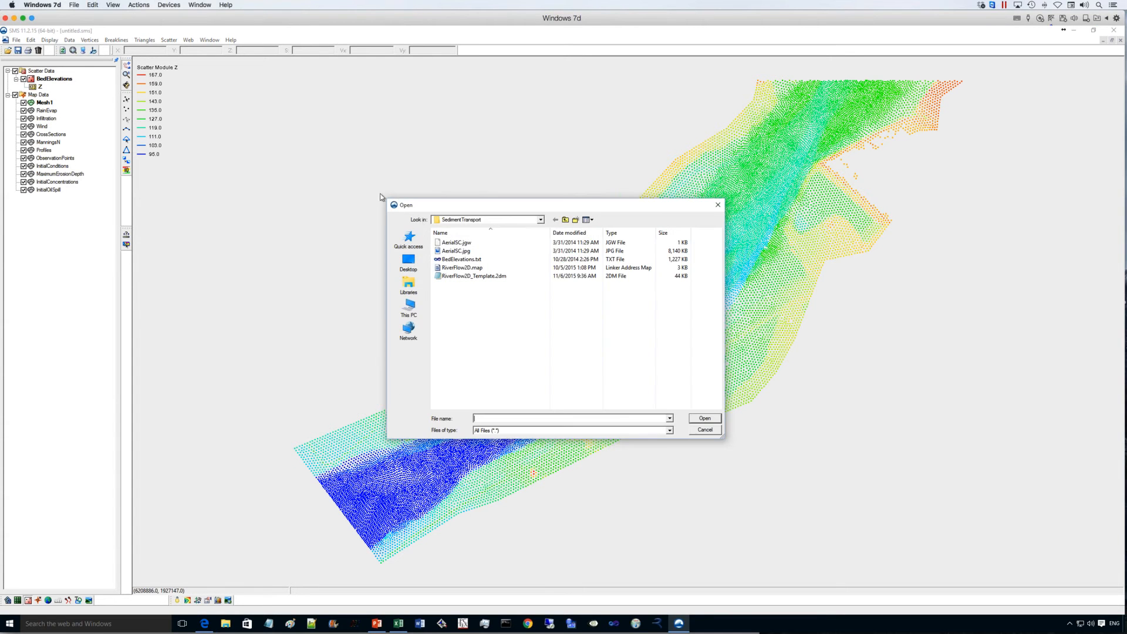
pyautogui.doubleClick(459, 250)
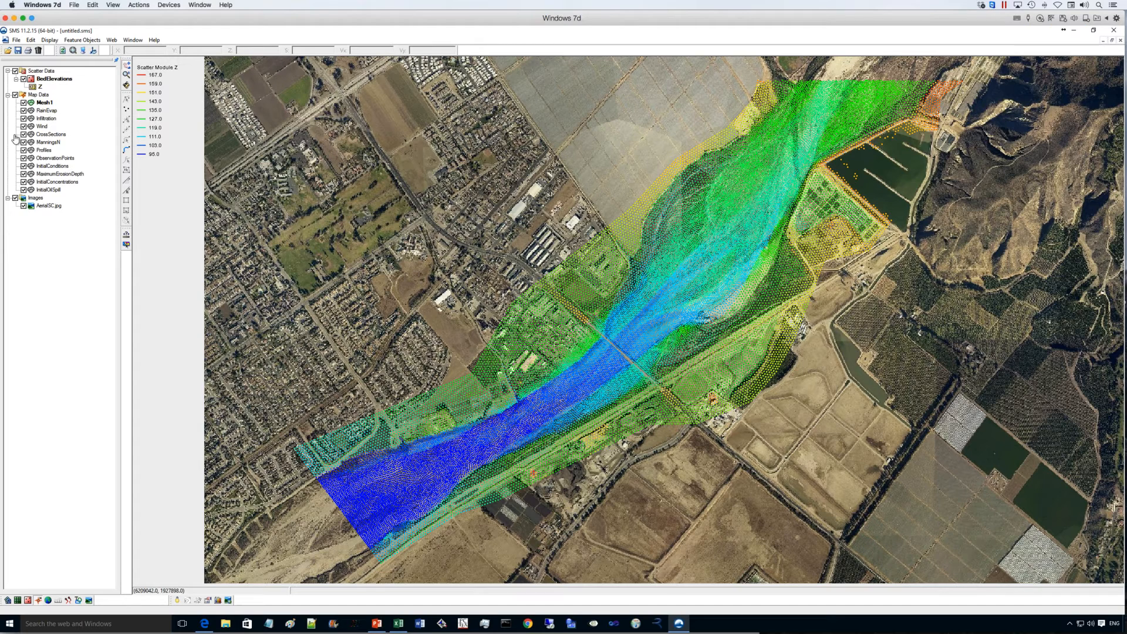
pyautogui.click(15, 198)
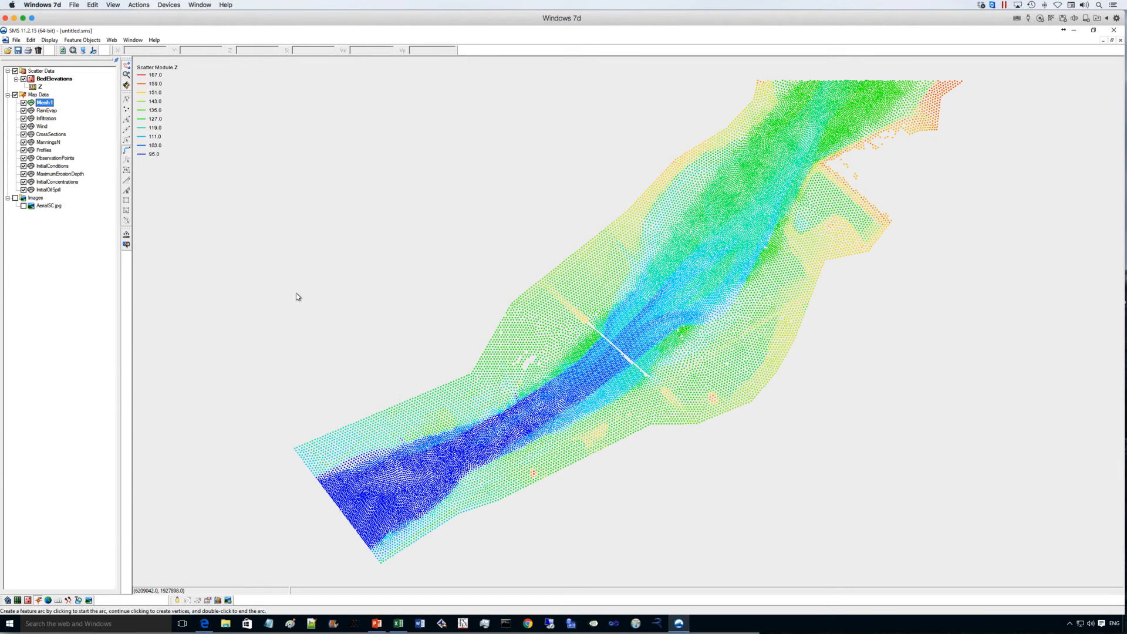
# - Draw the northwestern boundary arc along the scatter data's edge and a separate upstream arc across the river's northeastern end
pyautogui.click(299, 447)
pyautogui.click(464, 381)
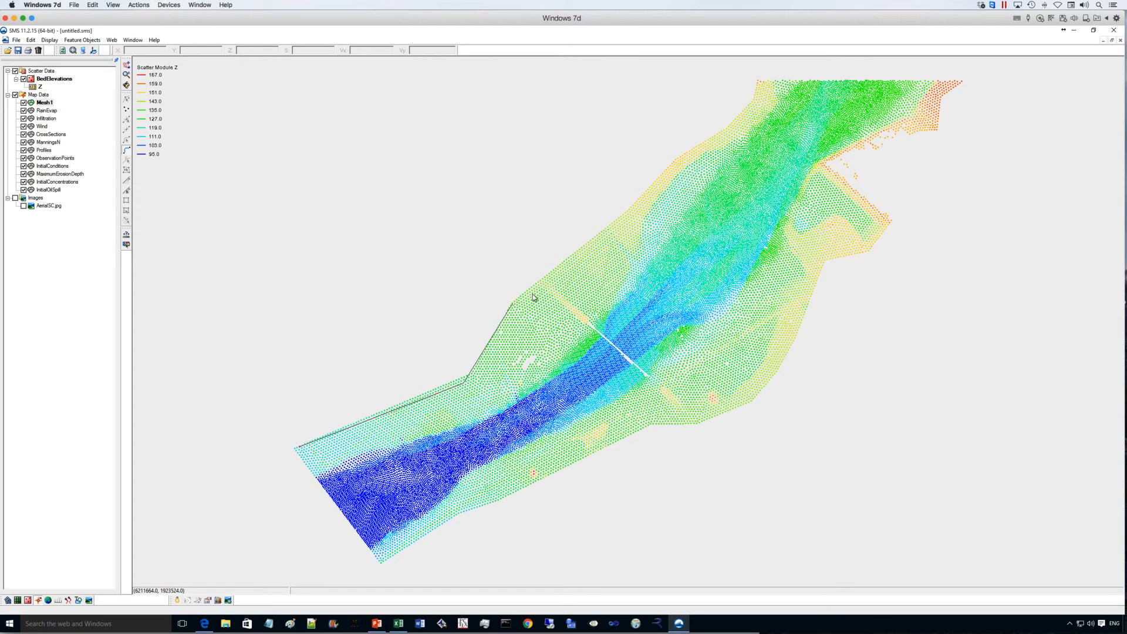
pyautogui.doubleClick(759, 125)
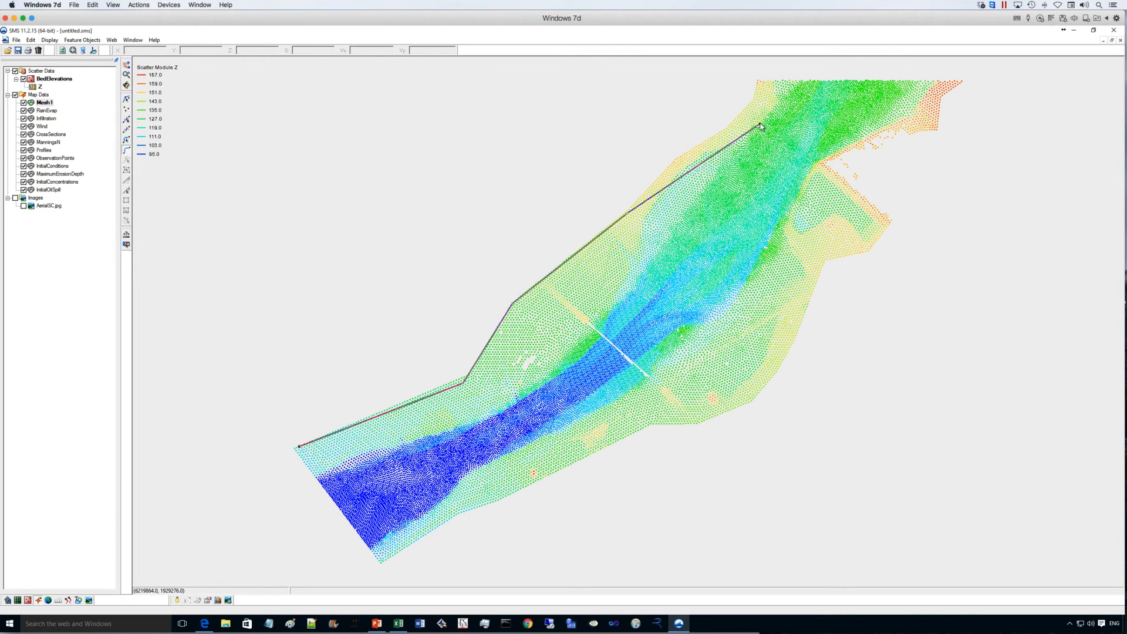
pyautogui.click(760, 125)
pyautogui.doubleClick(819, 164)
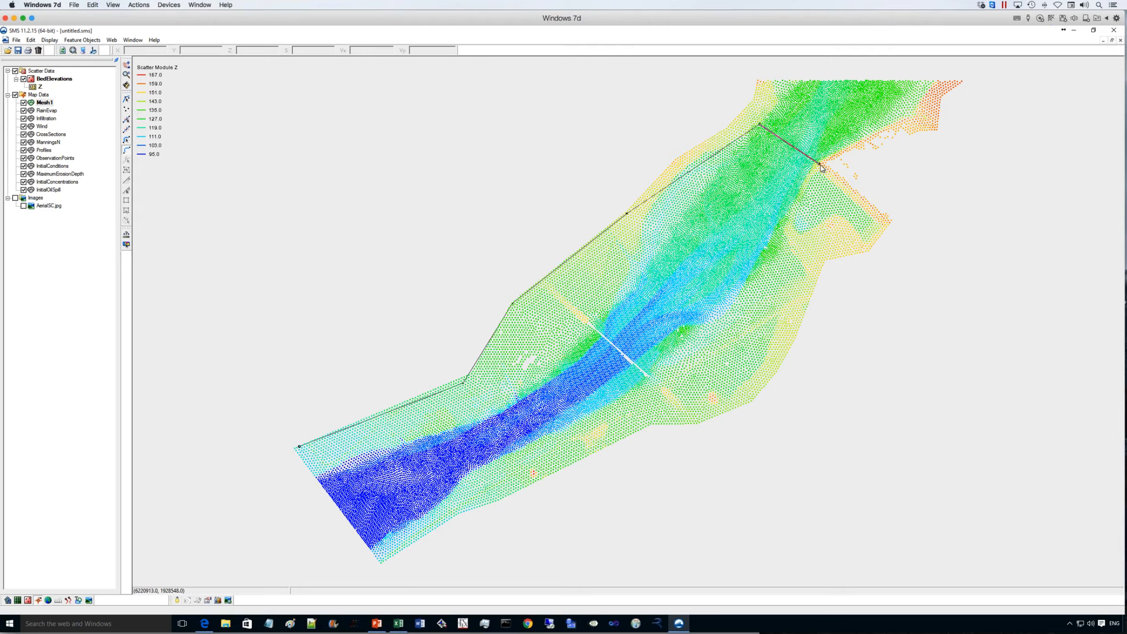
# - Draw the southeastern boundary arc down to the river's lower end and close the outline with a separate downstream arc
pyautogui.click(810, 241)
pyautogui.click(693, 404)
pyautogui.click(651, 421)
pyautogui.click(478, 501)
pyautogui.doubleClick(382, 556)
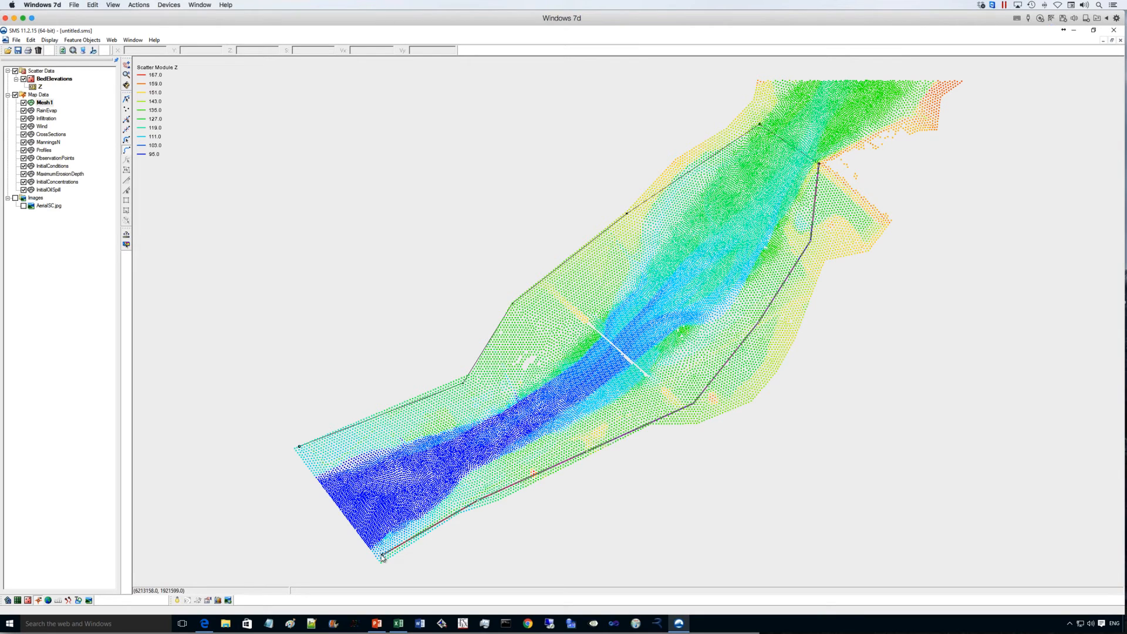
pyautogui.click(382, 555)
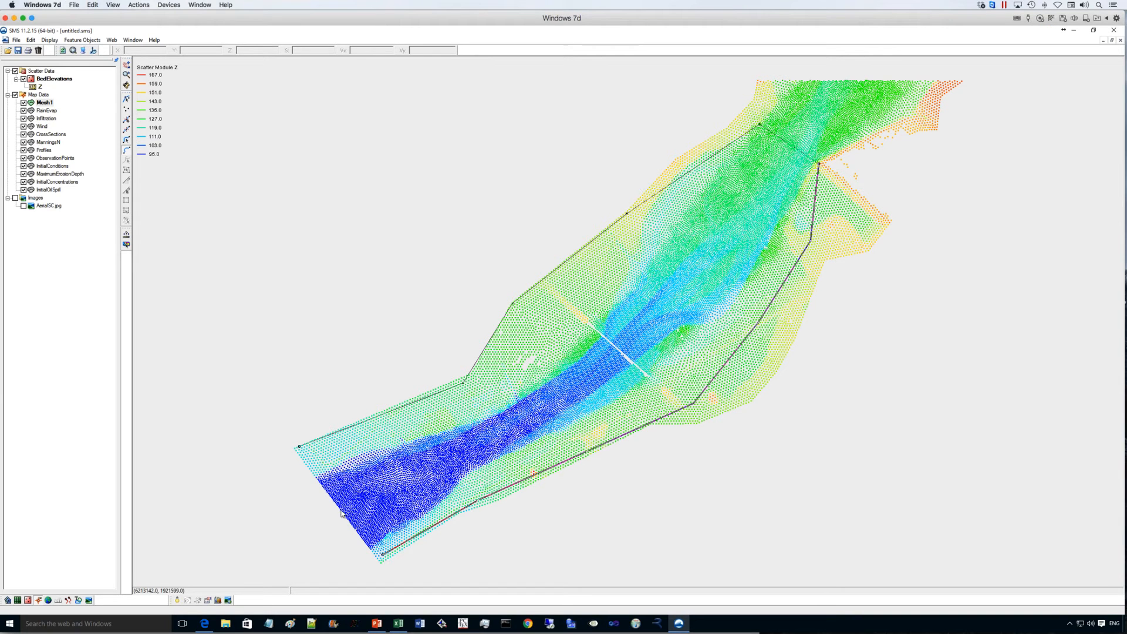
pyautogui.click(299, 448)
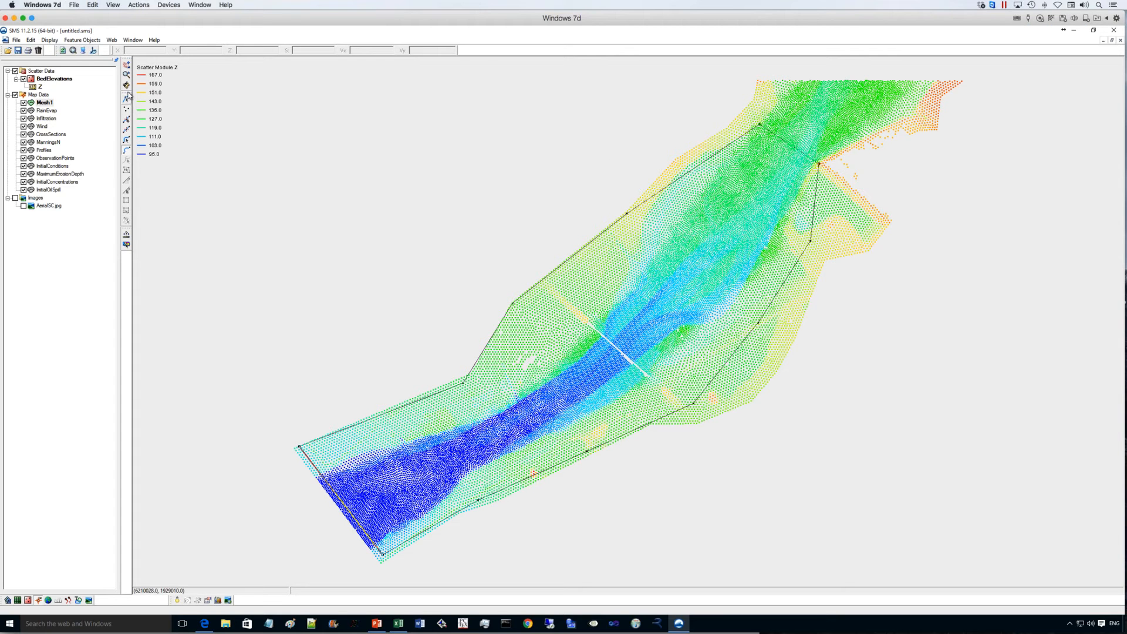
# - Redistribute the vertices of all four boundary arcs with a specified spacing of 100 ft
pyautogui.click(128, 142)
pyautogui.click(563, 279)
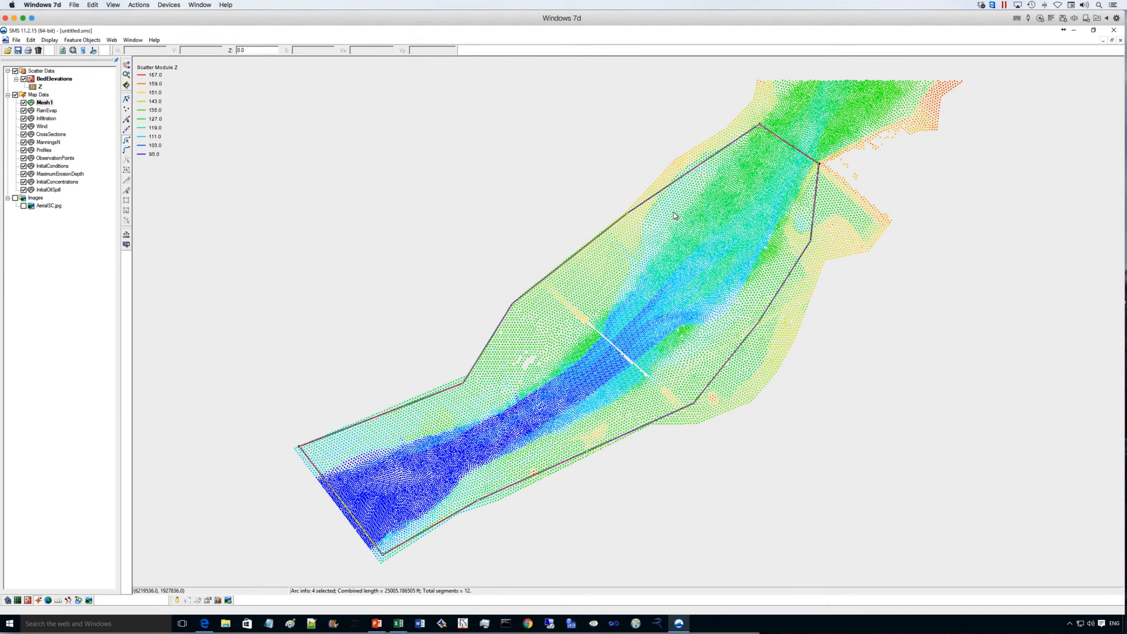
pyautogui.rightClick(639, 240)
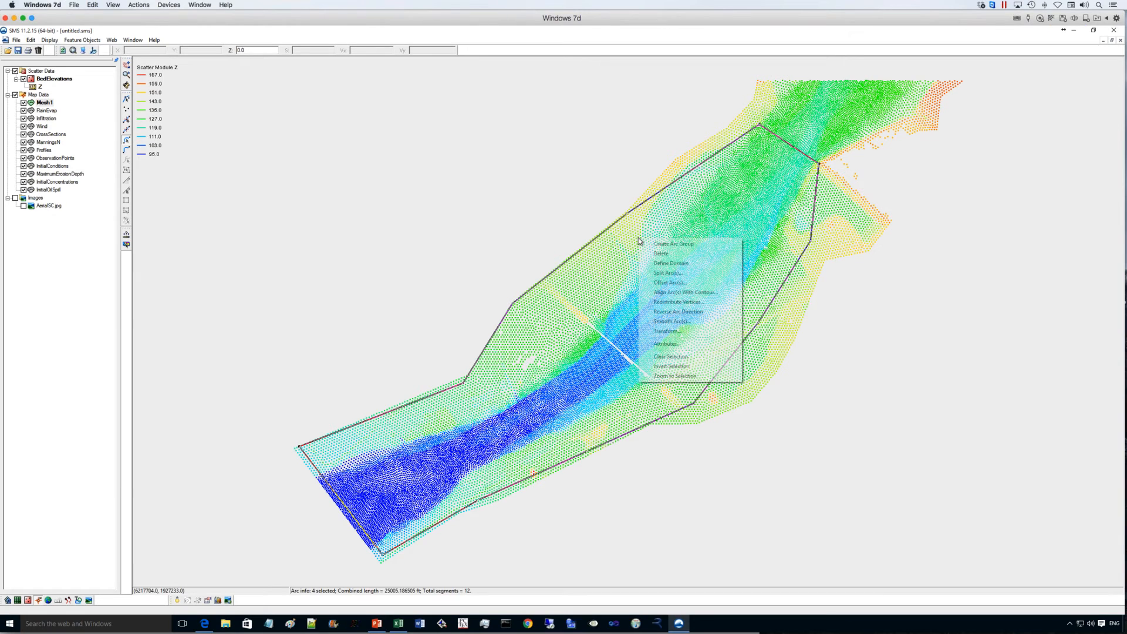
pyautogui.click(675, 303)
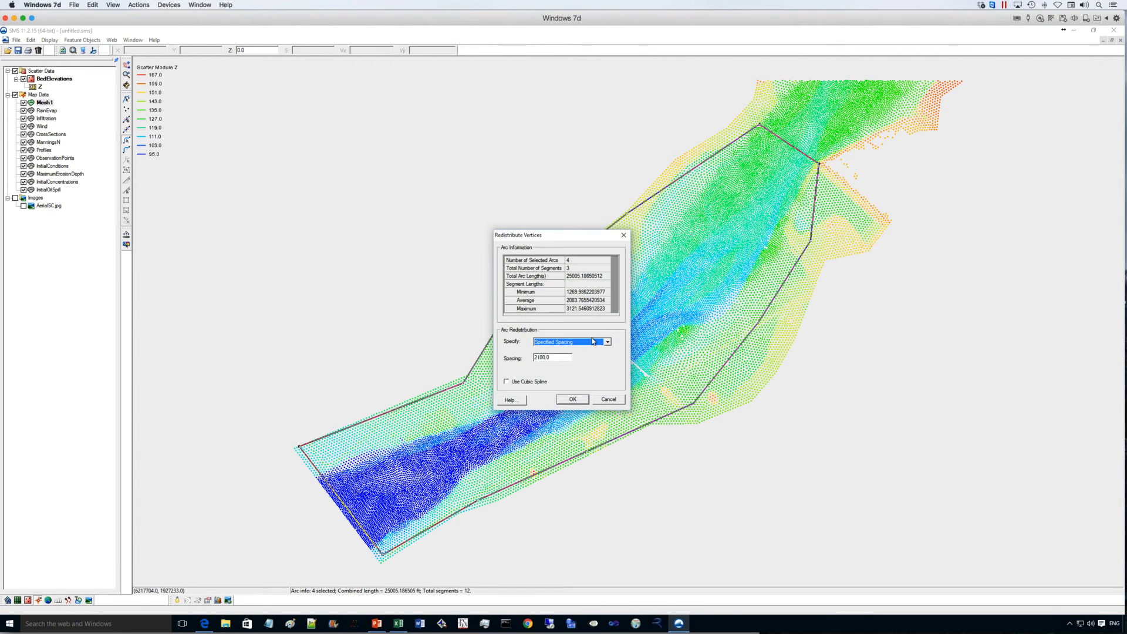
pyautogui.press('Tab')
pyautogui.write('1')
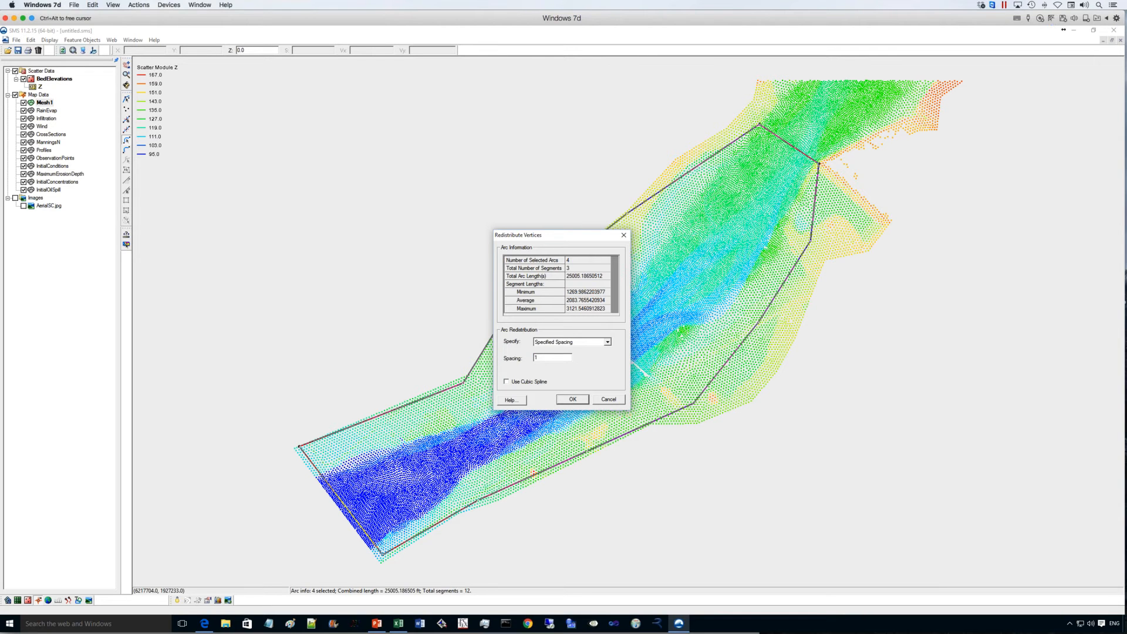
pyautogui.click(574, 401)
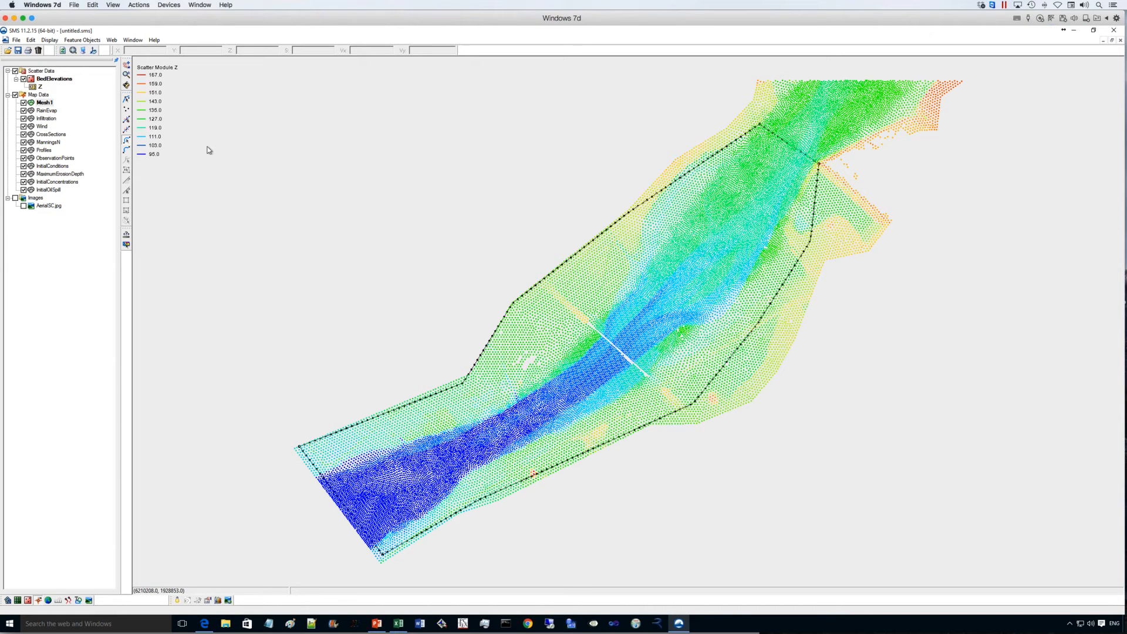
# - Assign the upstream arc an exterior boundary condition with steady state BC type Discharge and a discharge of 30000
pyautogui.click(794, 150)
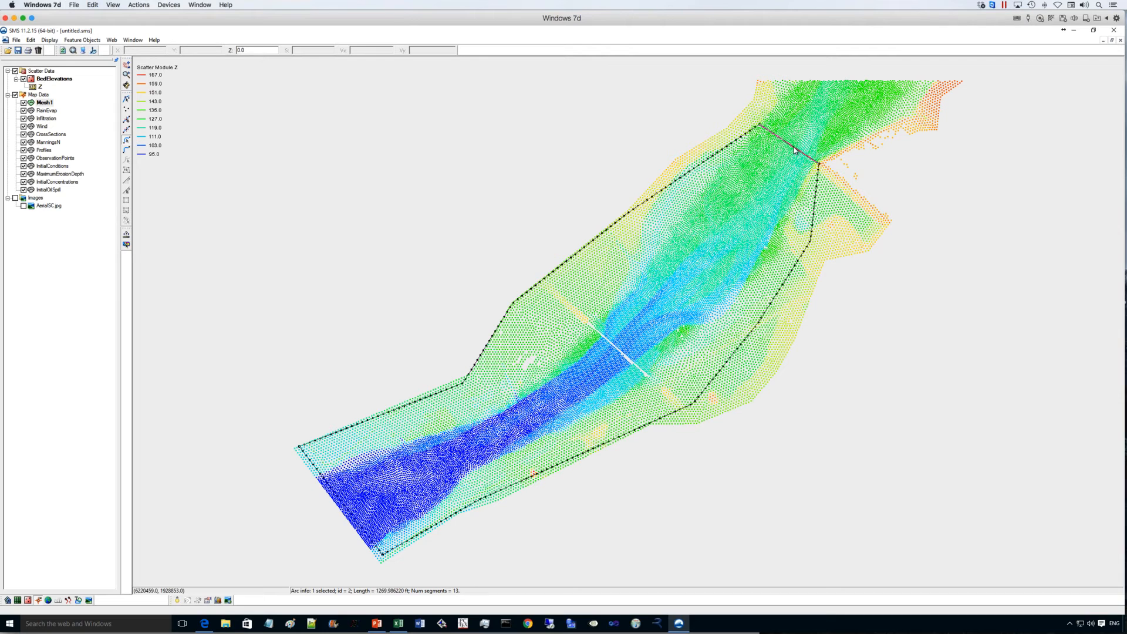
pyautogui.rightClick(794, 150)
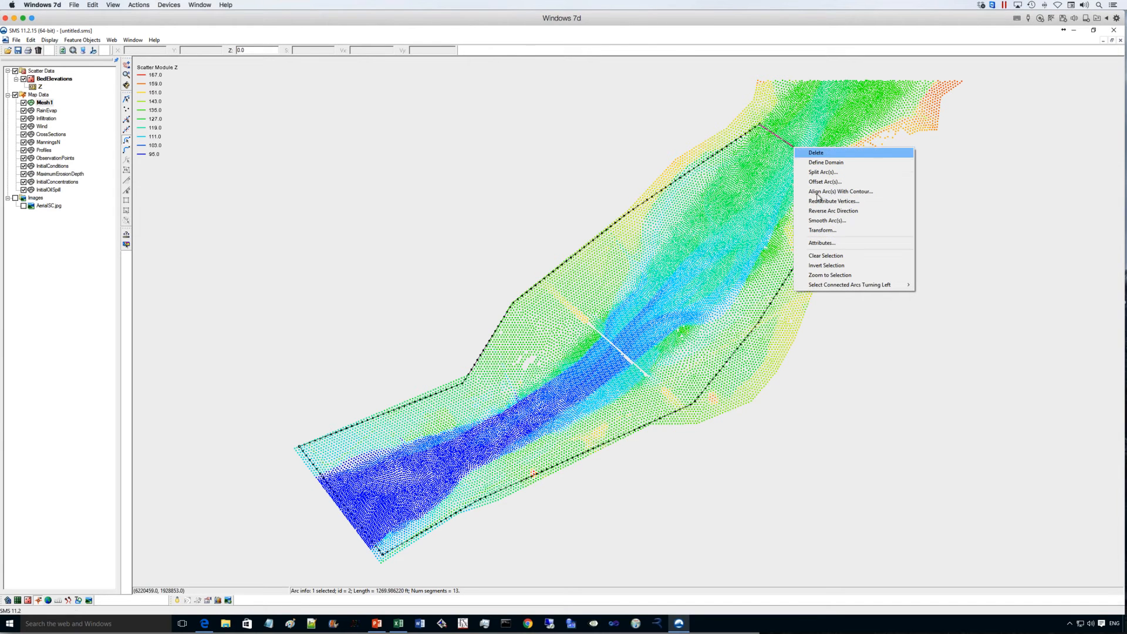
pyautogui.click(822, 242)
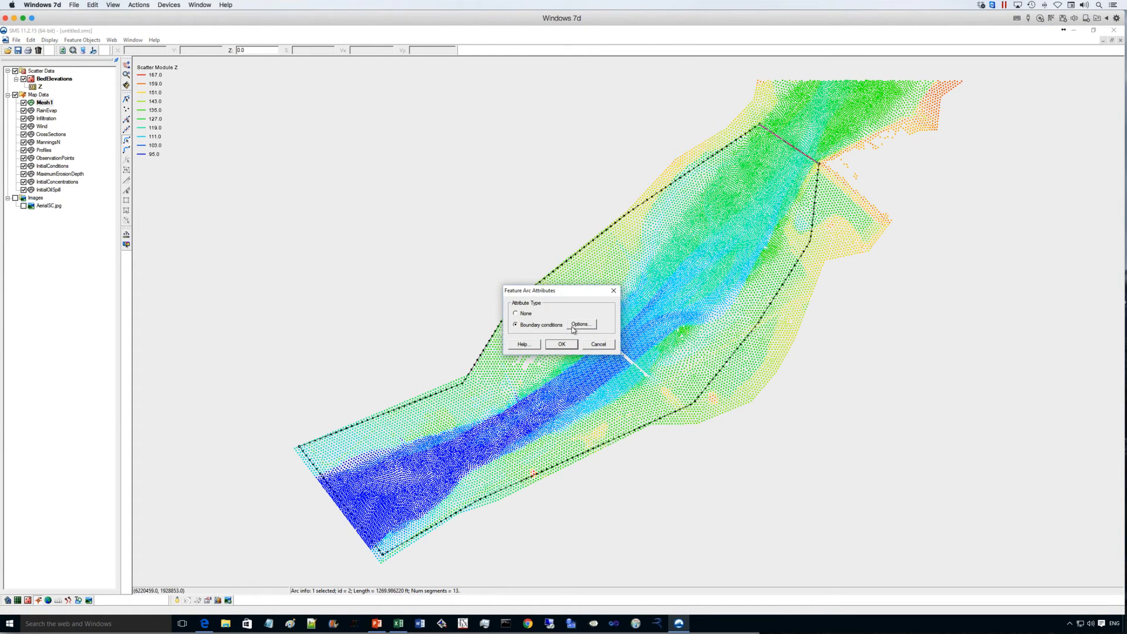
pyautogui.click(581, 324)
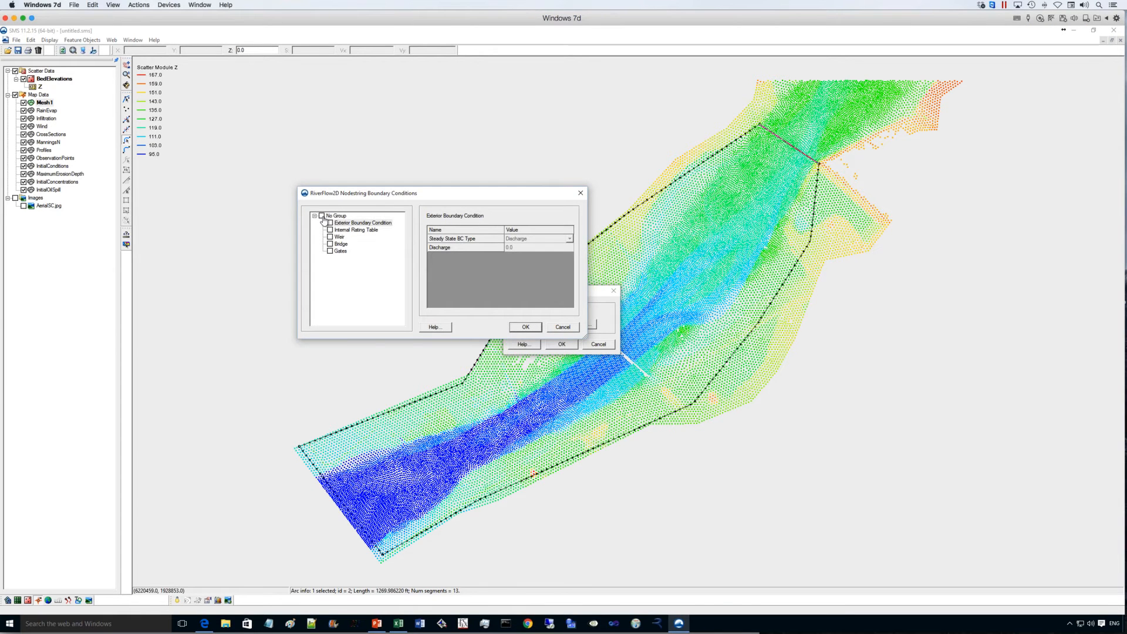
pyautogui.click(331, 223)
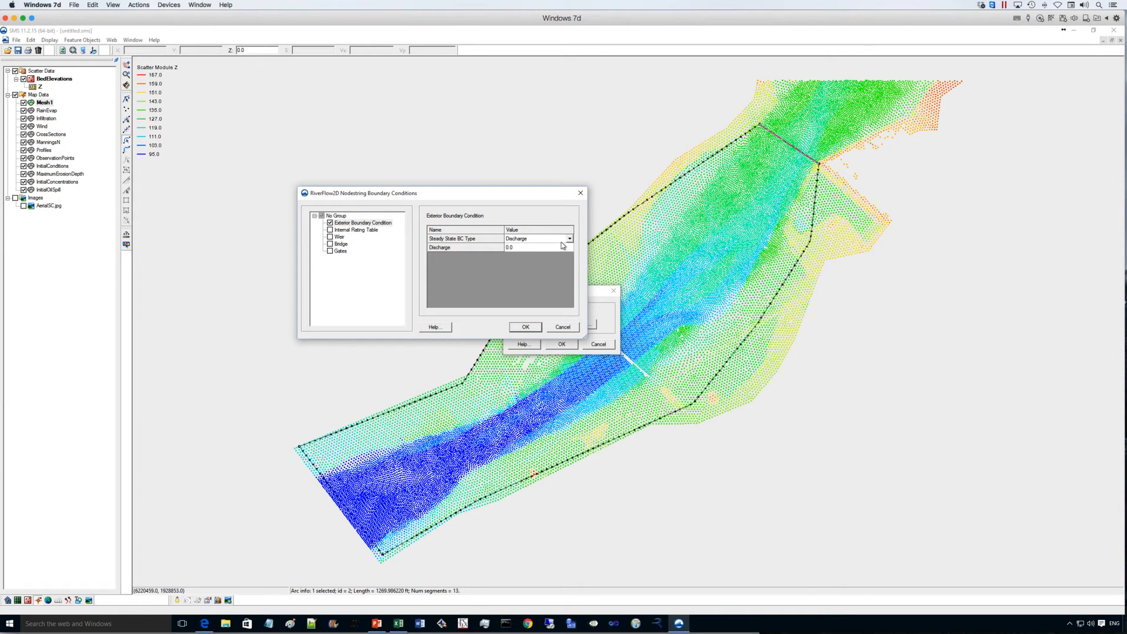
pyautogui.click(536, 249)
pyautogui.click(517, 247)
pyautogui.click(517, 249)
pyautogui.write('30')
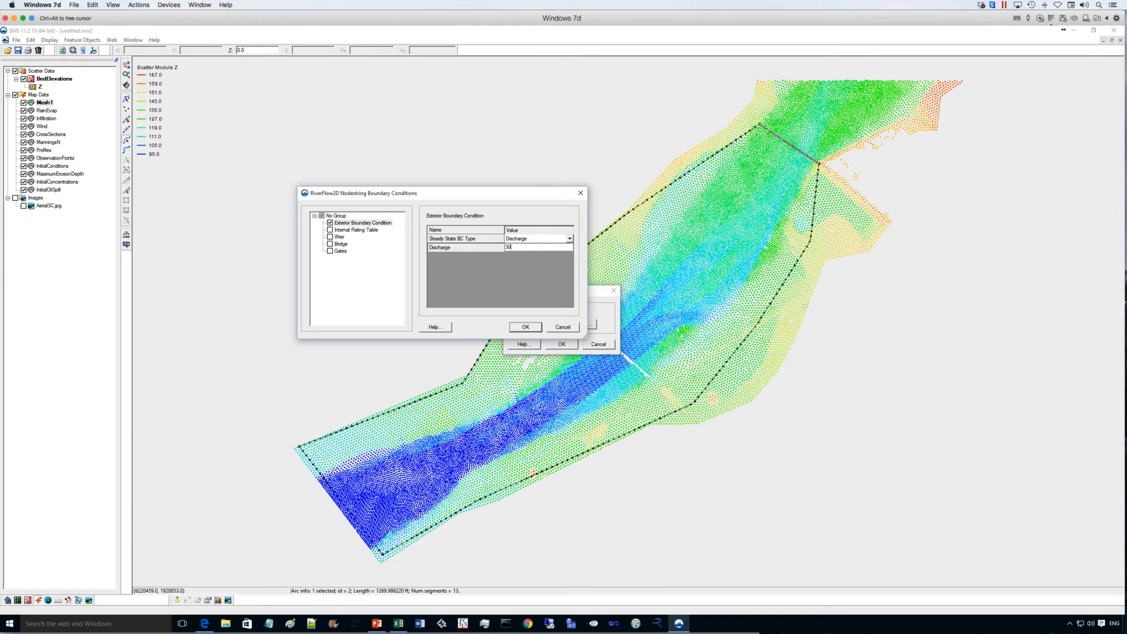
pyautogui.write('000')
pyautogui.click(526, 329)
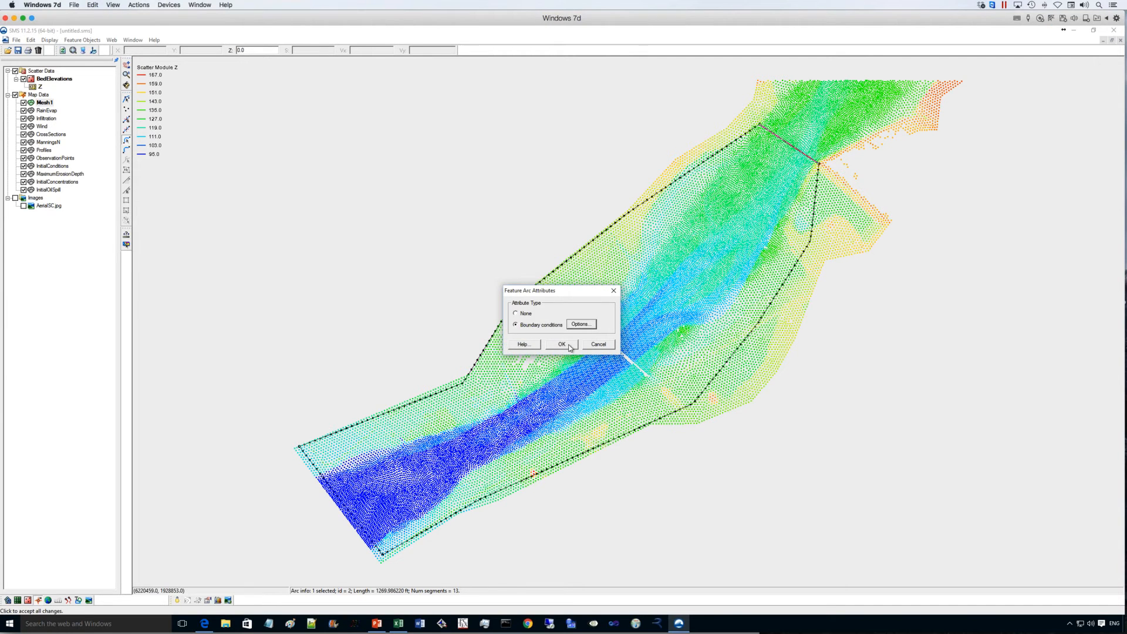
pyautogui.click(562, 344)
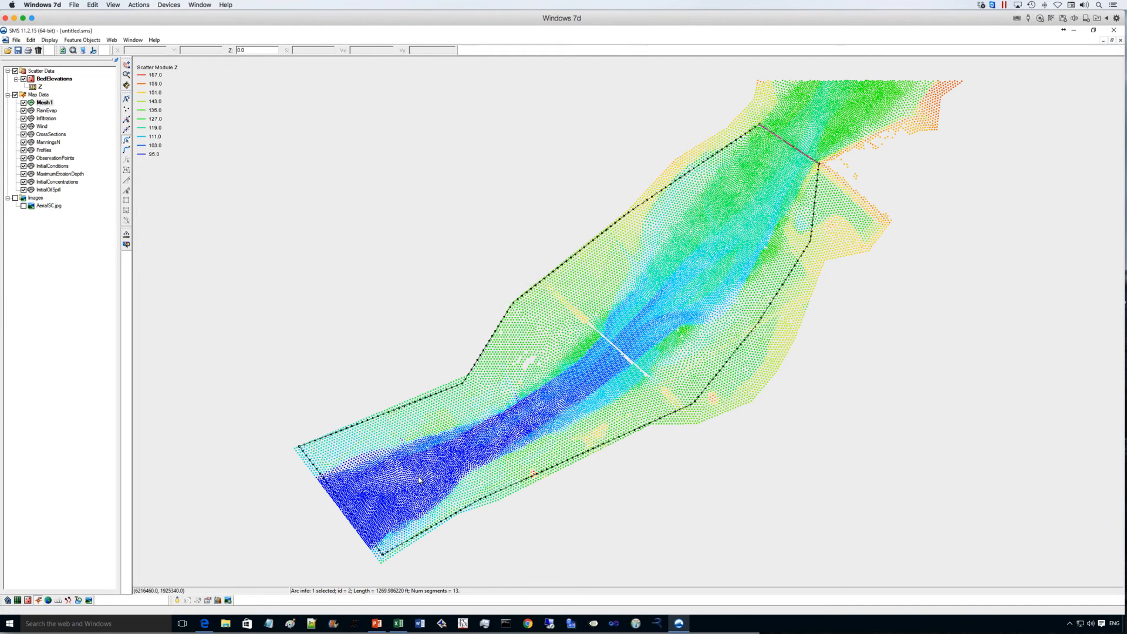
# - Assign the downstream arc an exterior boundary condition and change its steady state BC type
pyautogui.click(344, 508)
pyautogui.rightClick(345, 508)
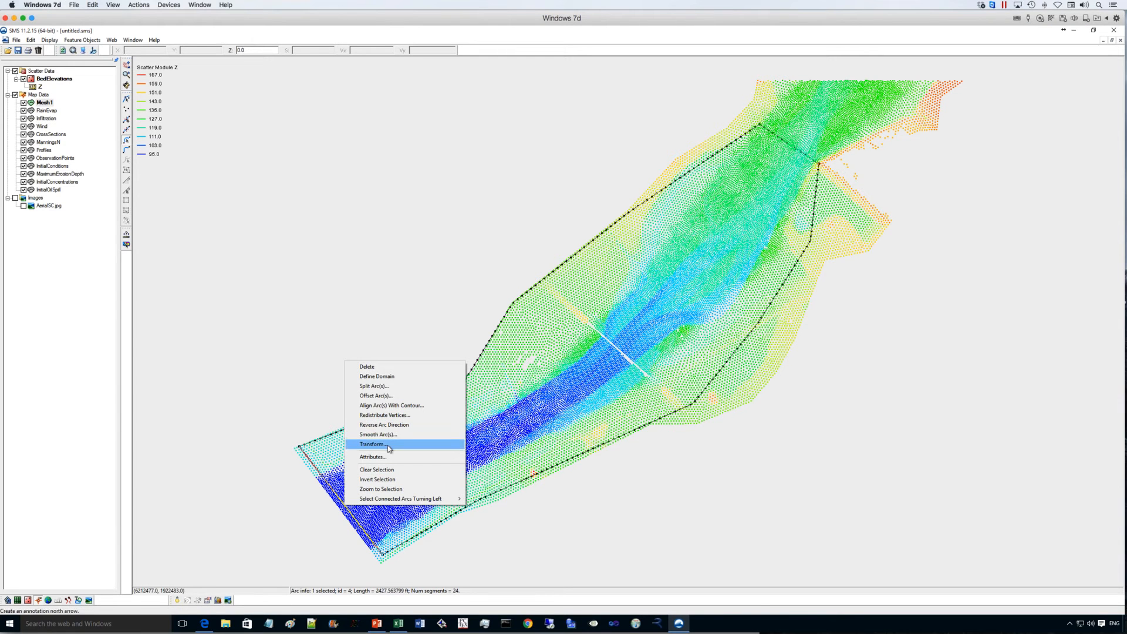
pyautogui.click(387, 456)
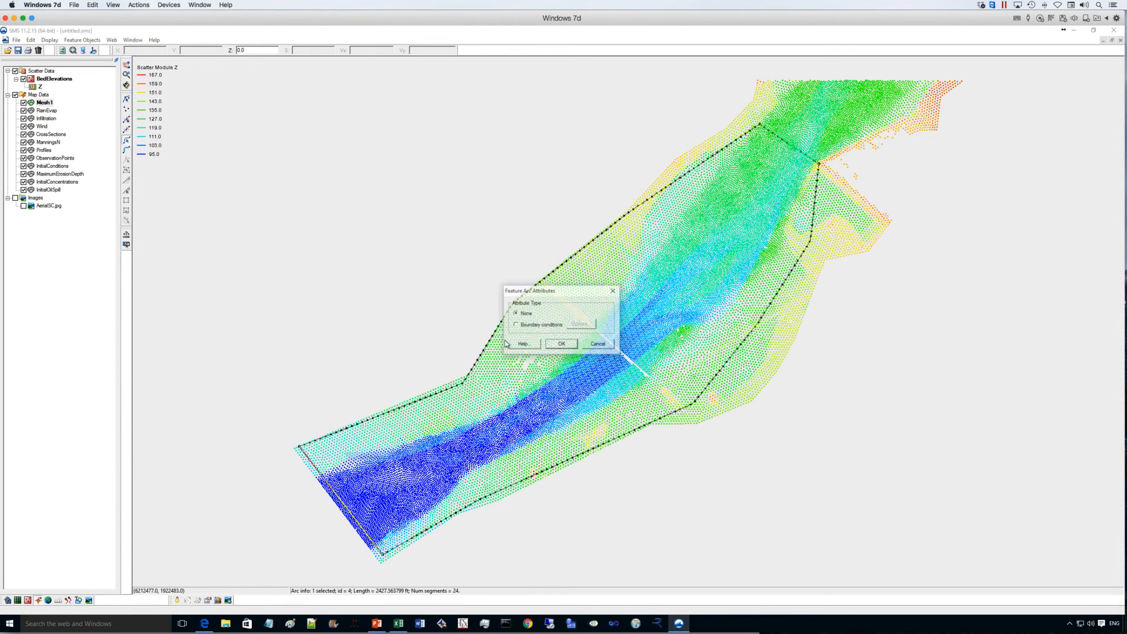
pyautogui.click(531, 326)
pyautogui.click(581, 325)
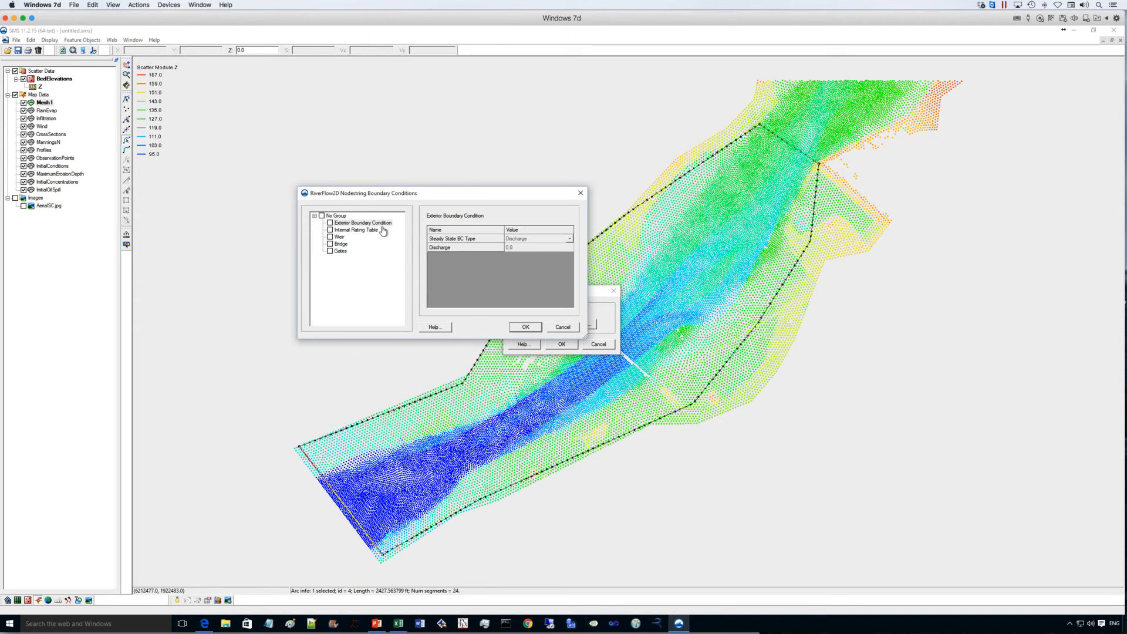
pyautogui.click(330, 223)
pyautogui.click(568, 239)
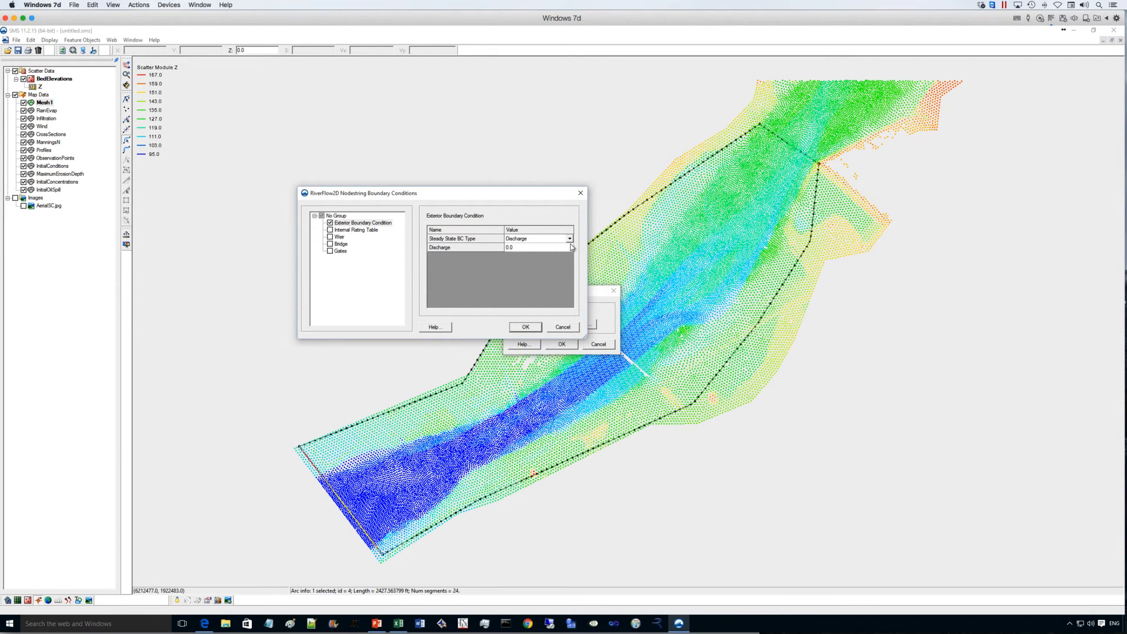
pyautogui.click(568, 238)
pyautogui.click(553, 278)
pyautogui.click(531, 326)
pyautogui.click(561, 345)
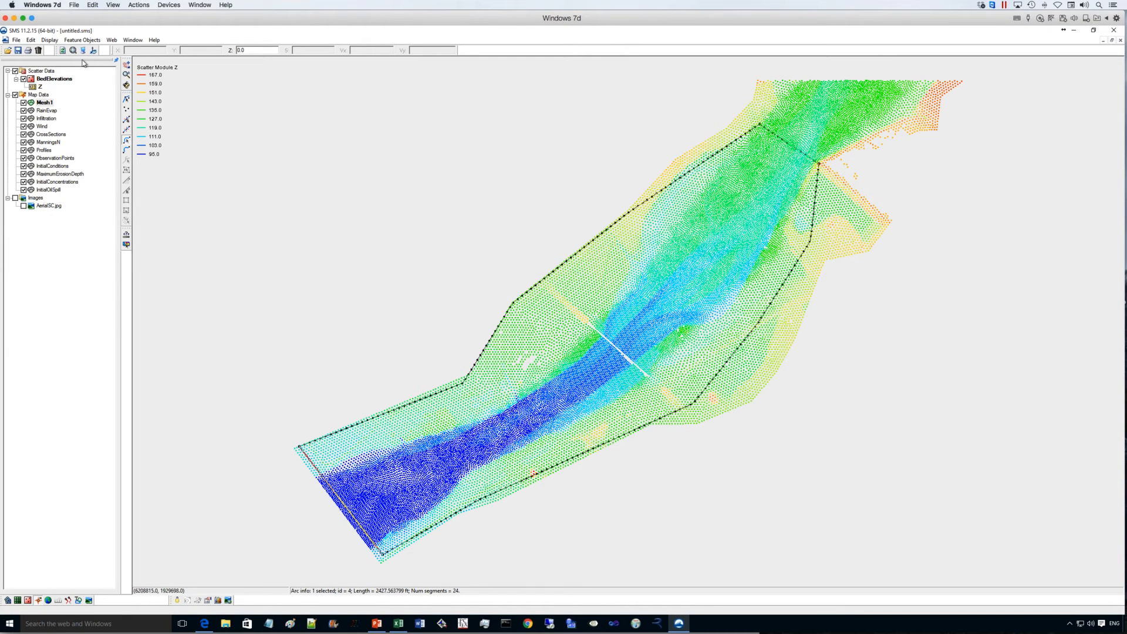
# - Build the domain polygon from the boundary arcs and set its bathymetry type to Scatter Set
pyautogui.click(81, 41)
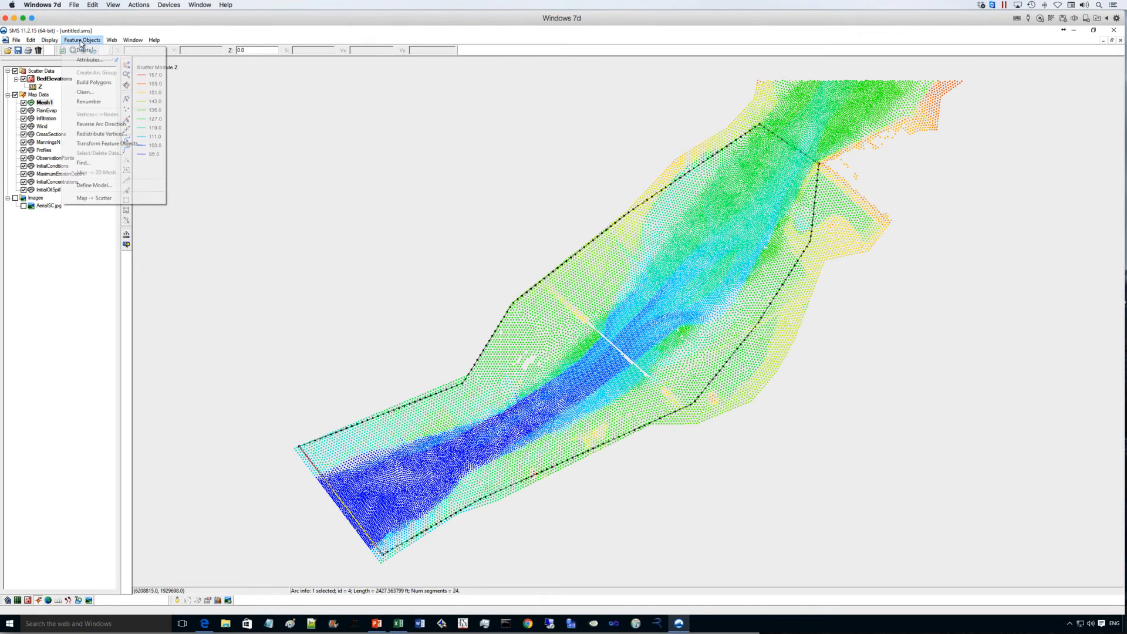
pyautogui.click(86, 83)
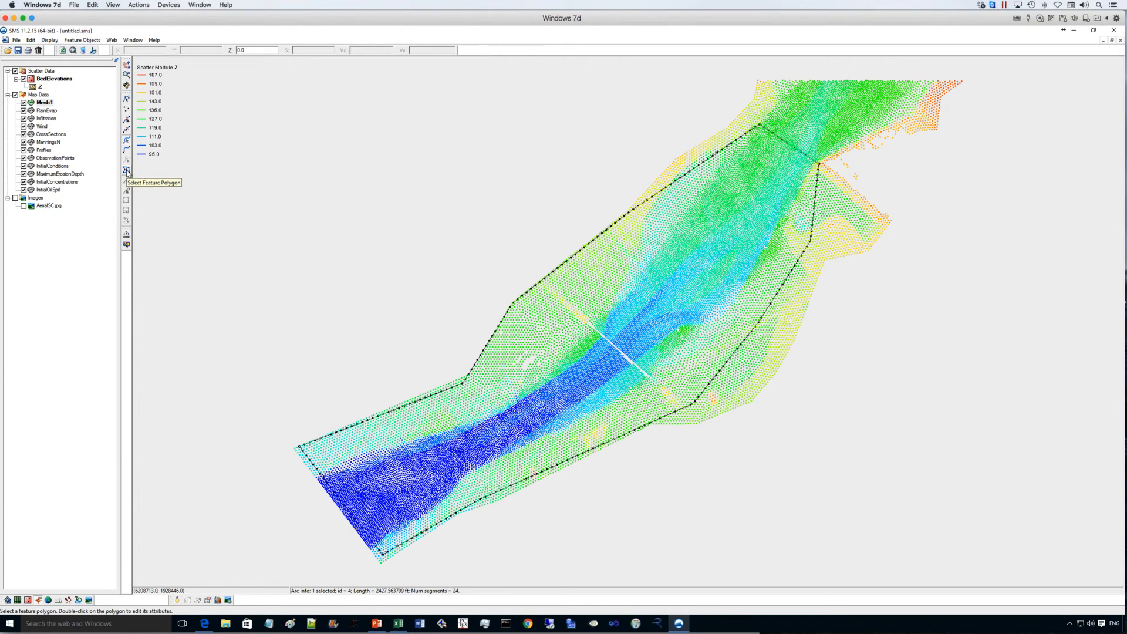
pyautogui.click(127, 170)
pyautogui.click(126, 170)
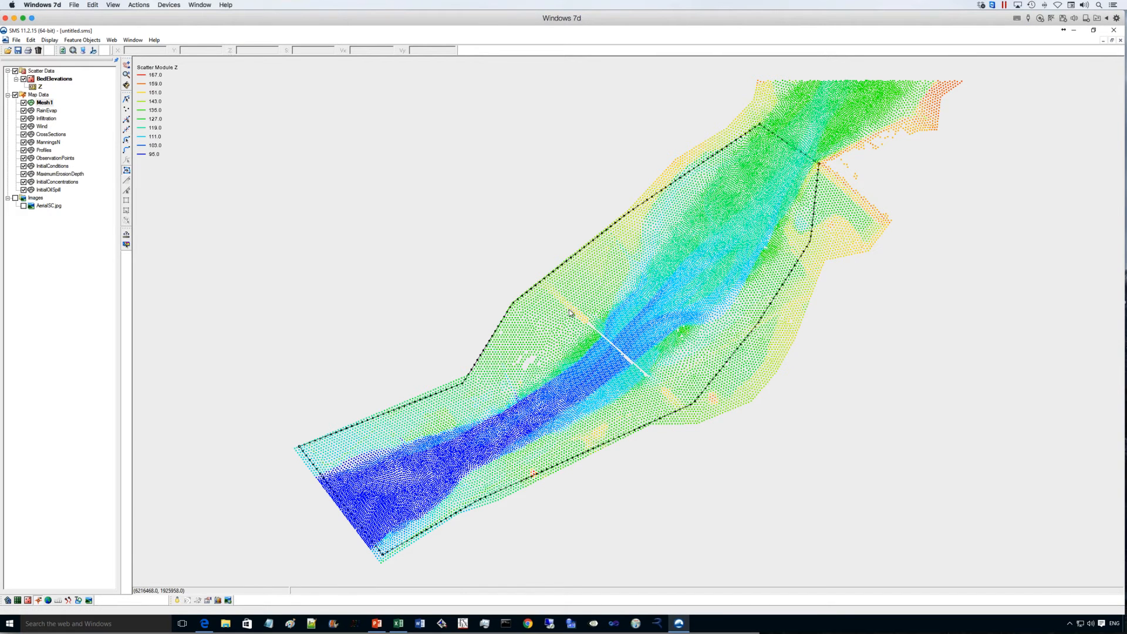
pyautogui.click(569, 313)
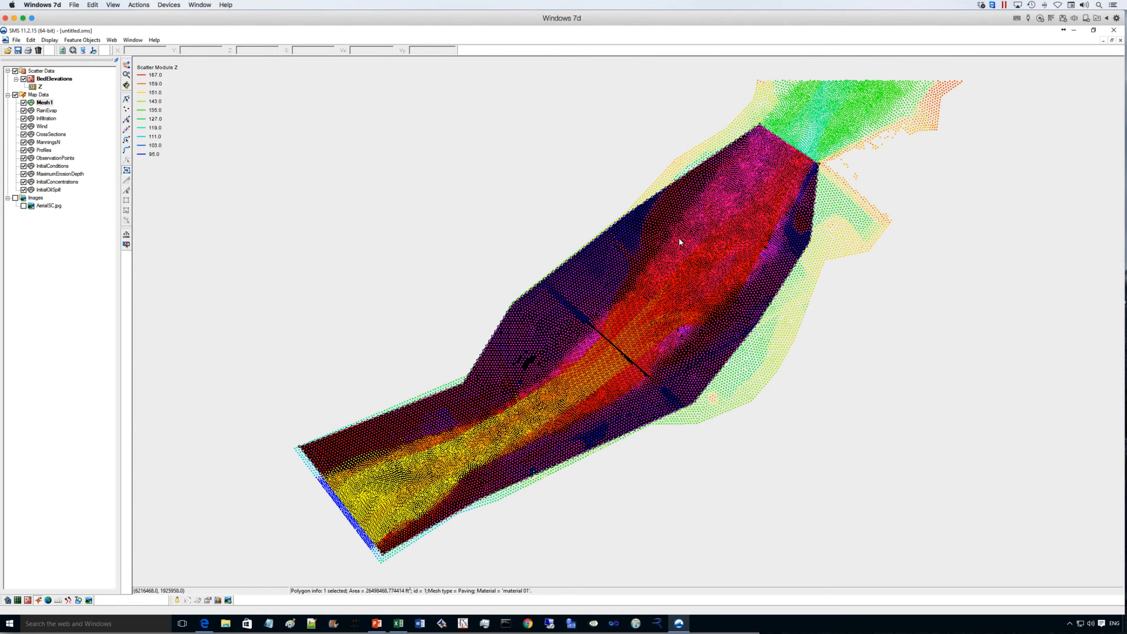
pyautogui.rightClick(409, 461)
pyautogui.click(427, 474)
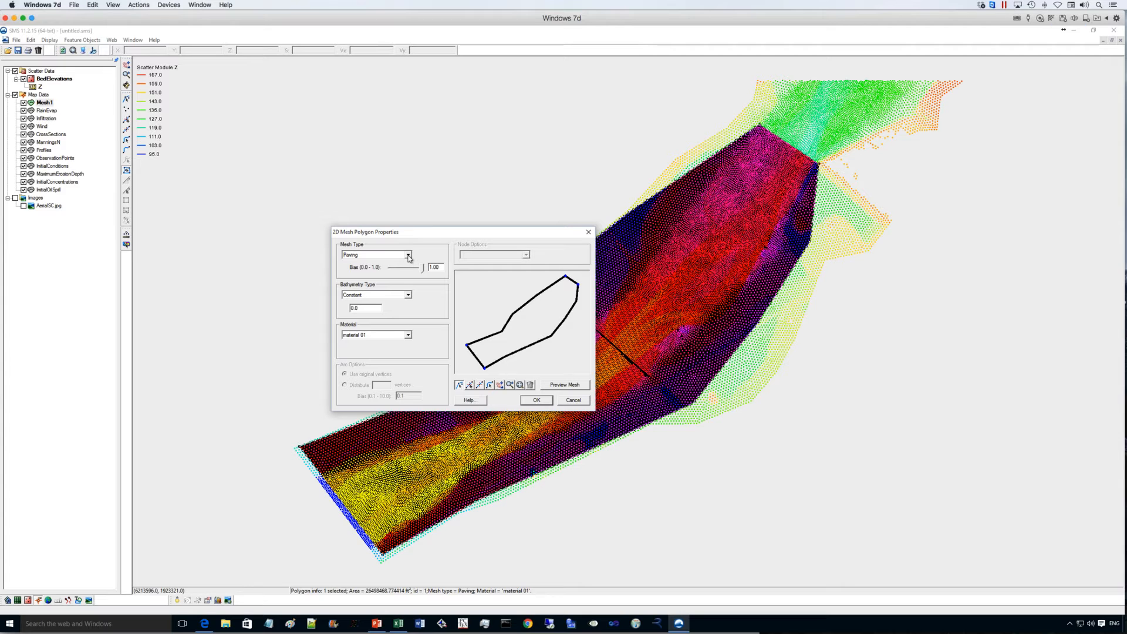
pyautogui.click(409, 295)
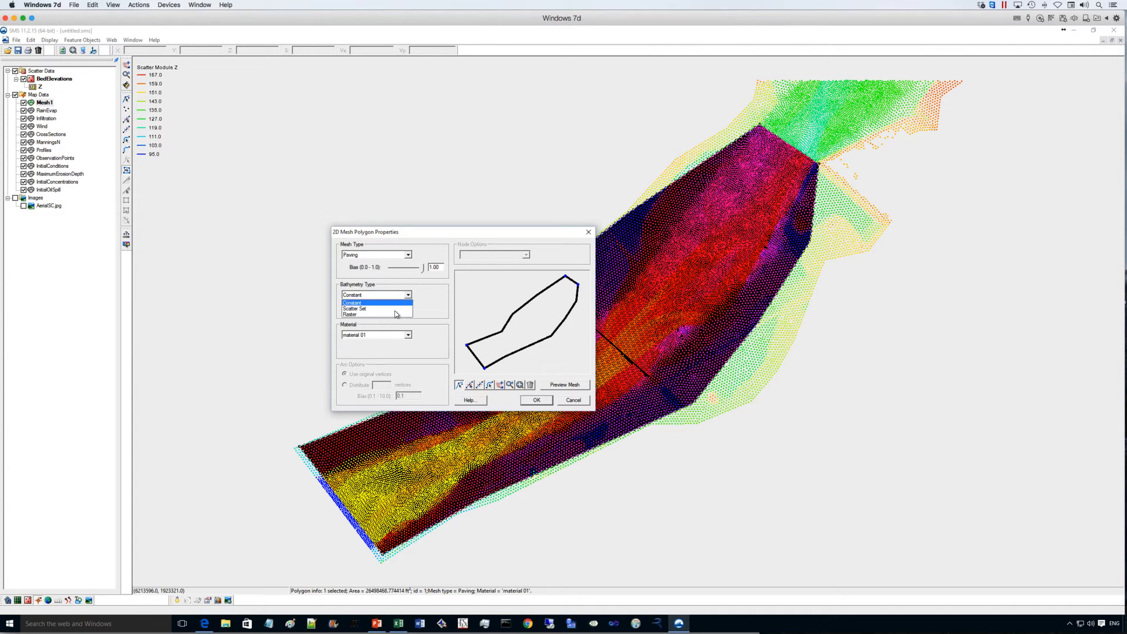
pyautogui.click(370, 309)
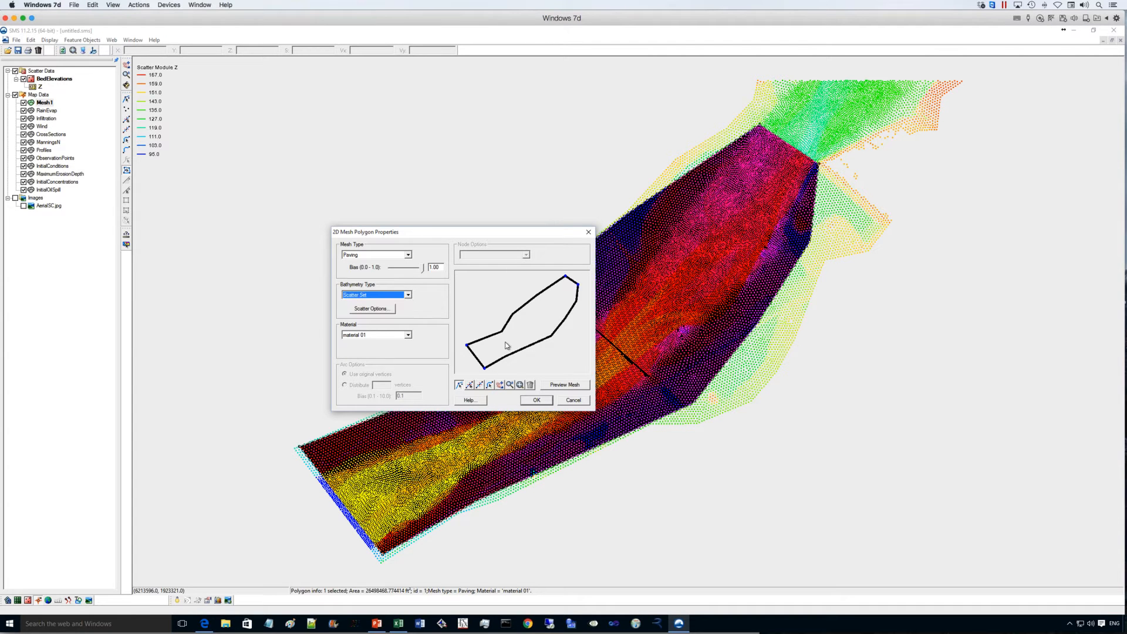
# - Set the extrapolation in the polygon's scatter options to Inverse Distance Weighted, then accept the polygon properties and clear the selection
pyautogui.click(390, 309)
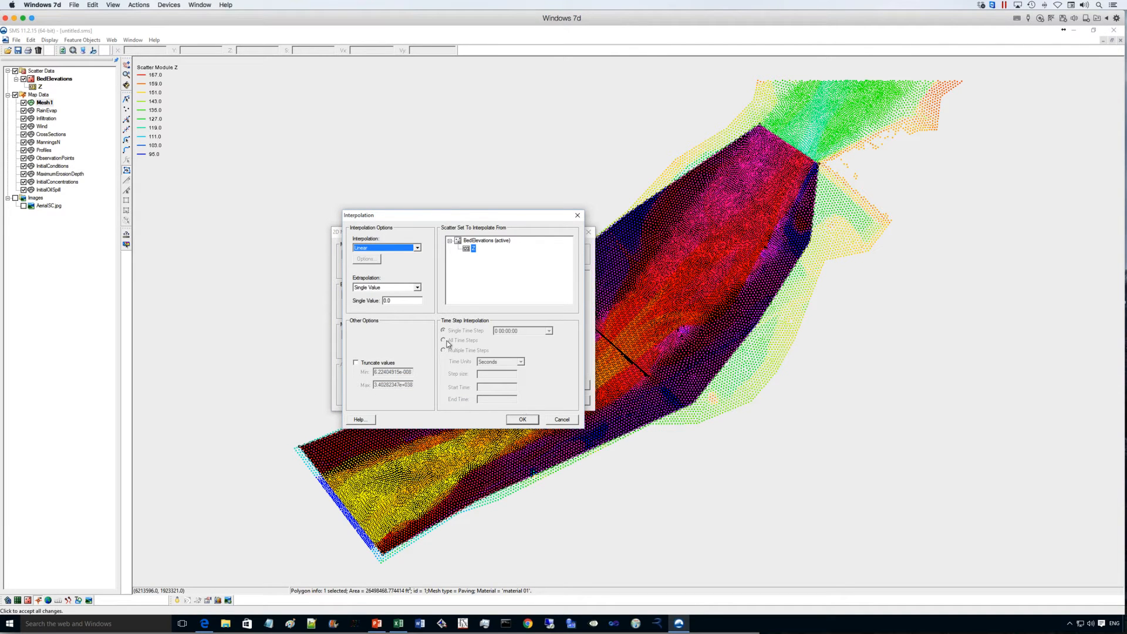
pyautogui.click(417, 288)
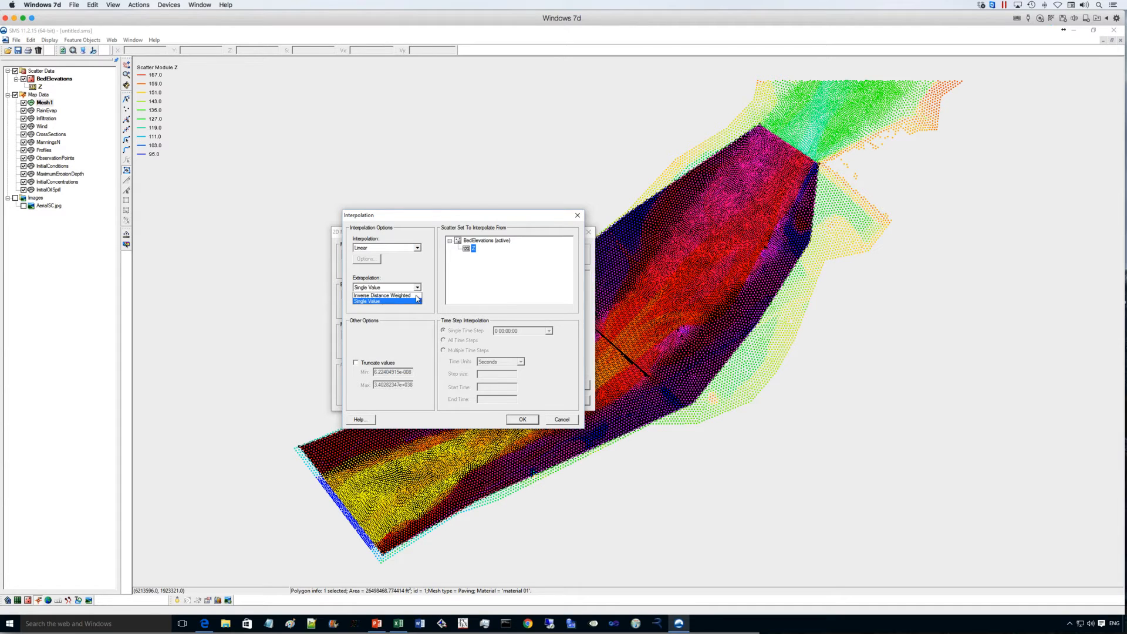
pyautogui.click(405, 296)
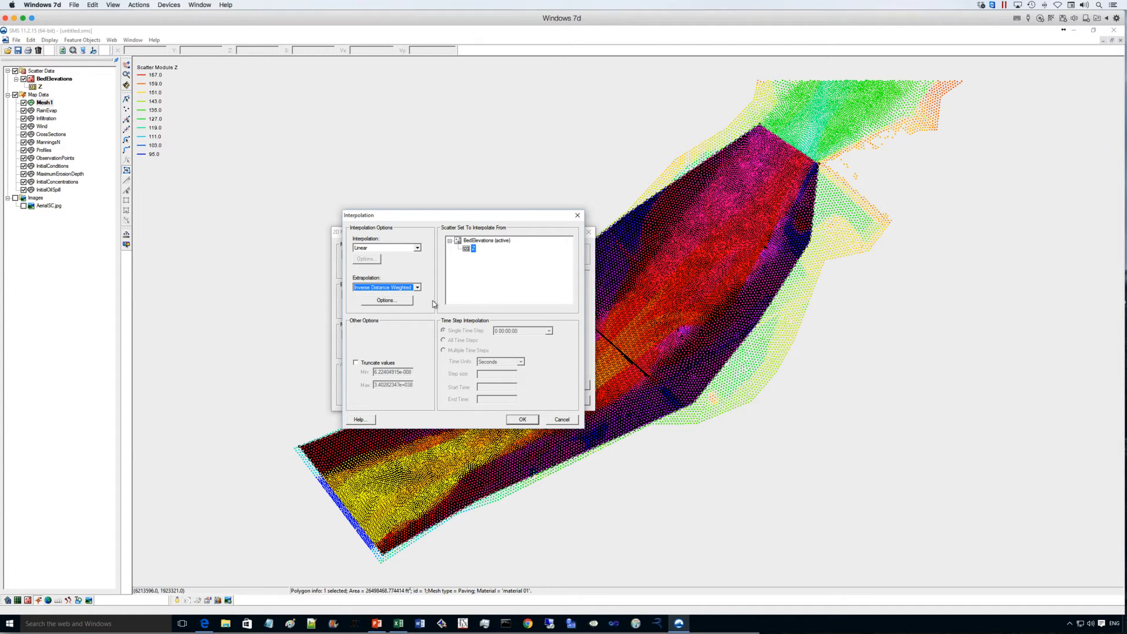
pyautogui.click(522, 419)
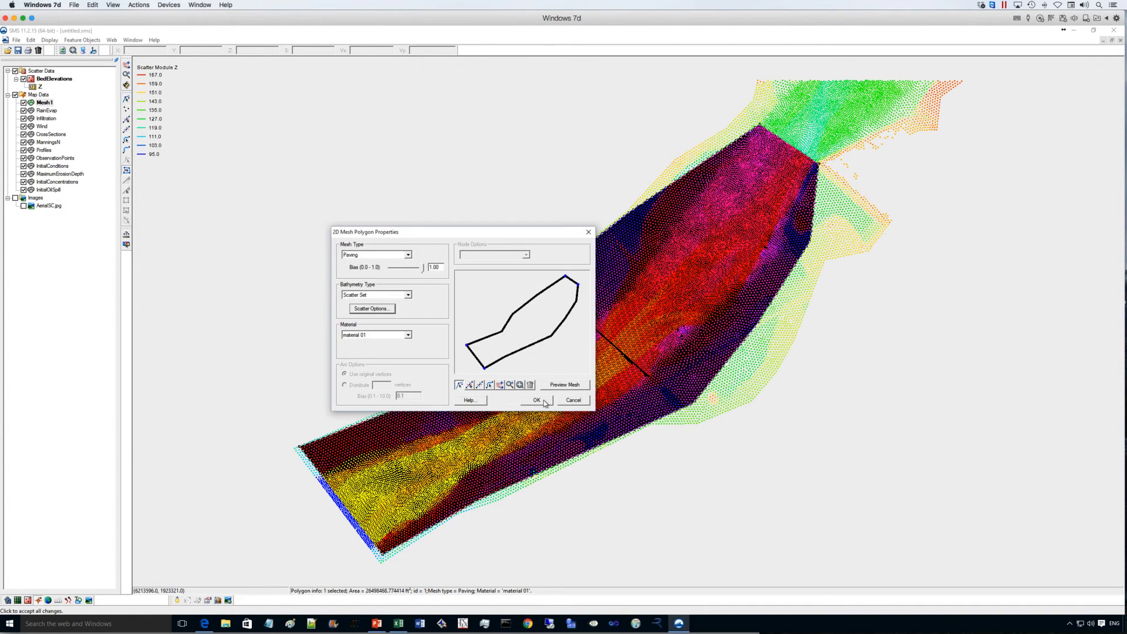
pyautogui.click(536, 400)
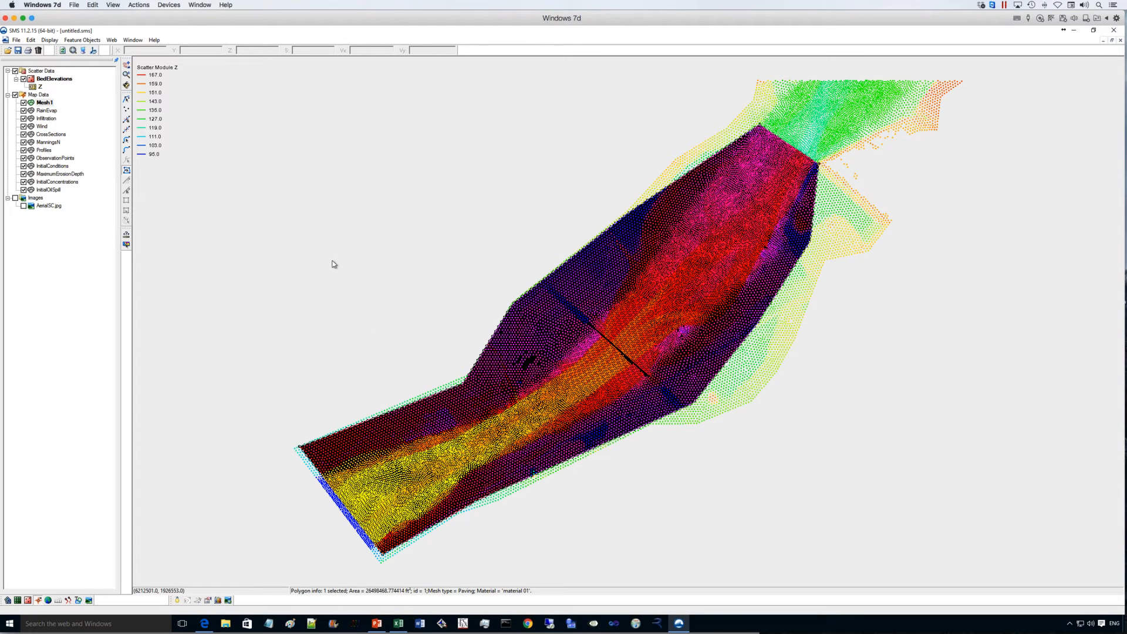
pyautogui.click(360, 253)
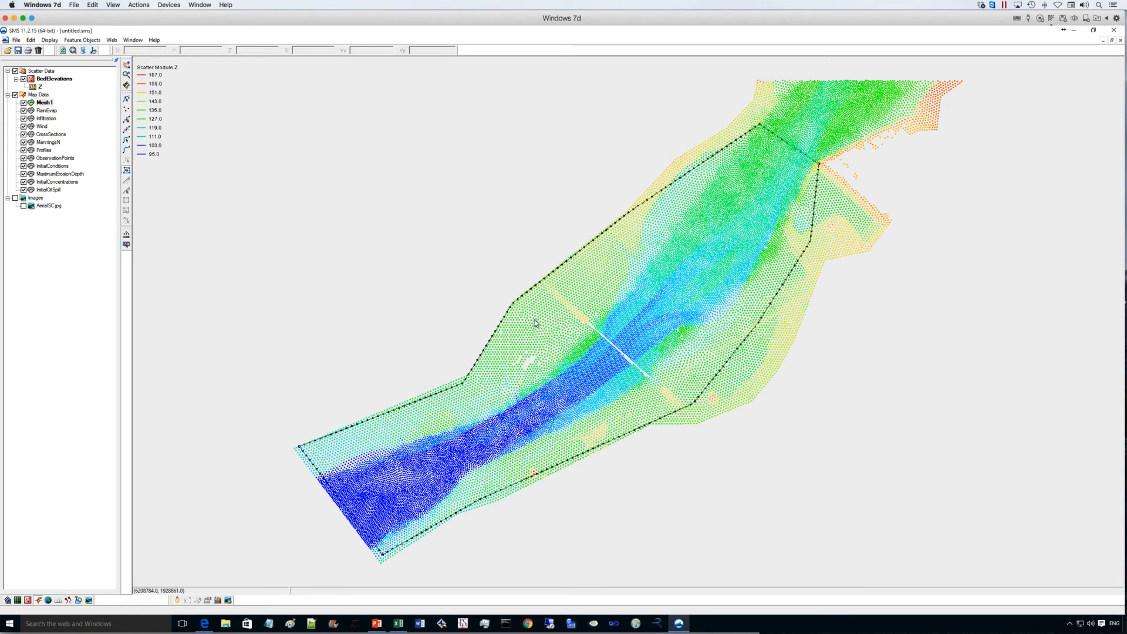
# - Save the project in the SedimentTransport folder as ST1
pyautogui.click(18, 50)
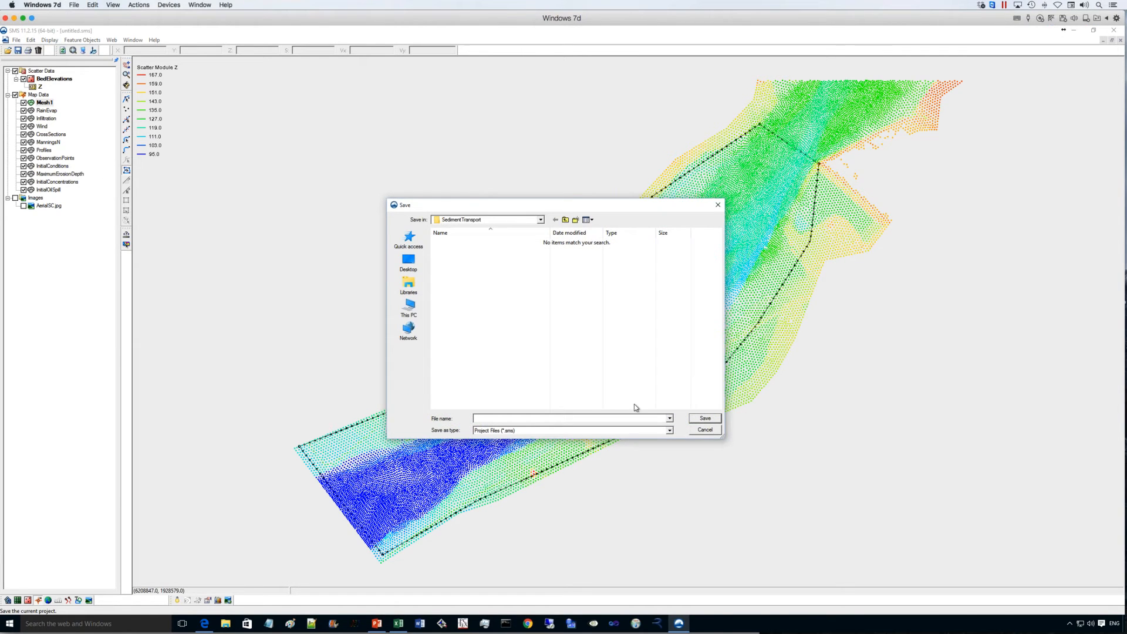
pyautogui.write('ST1')
pyautogui.press('Return')
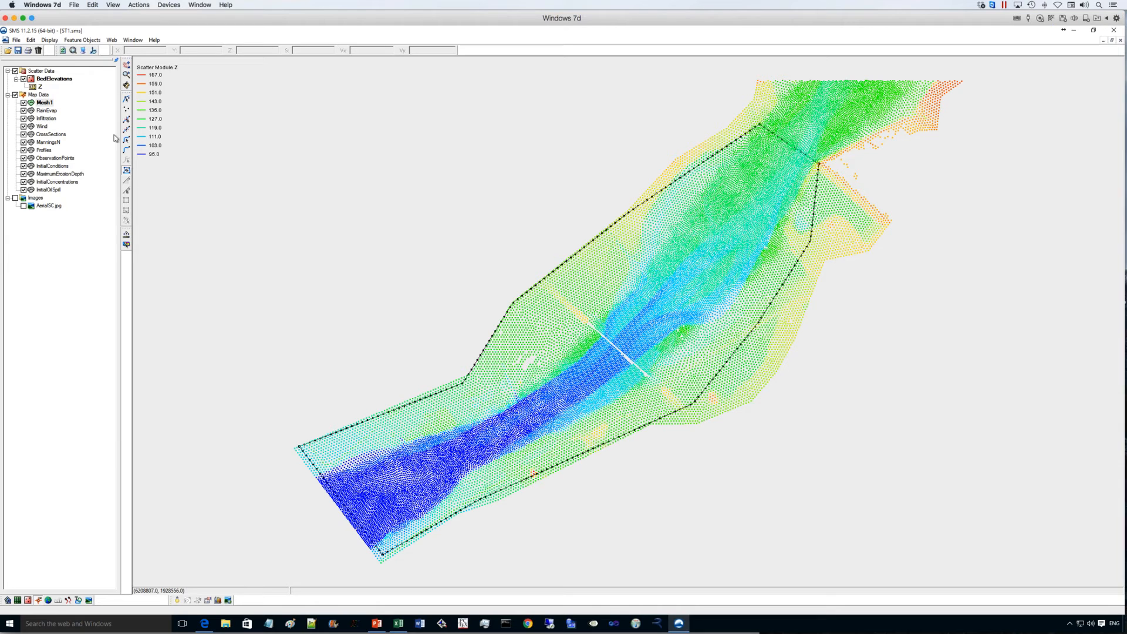
# - Generate the 2D mesh from the map data and hide the scatter data
pyautogui.click(93, 40)
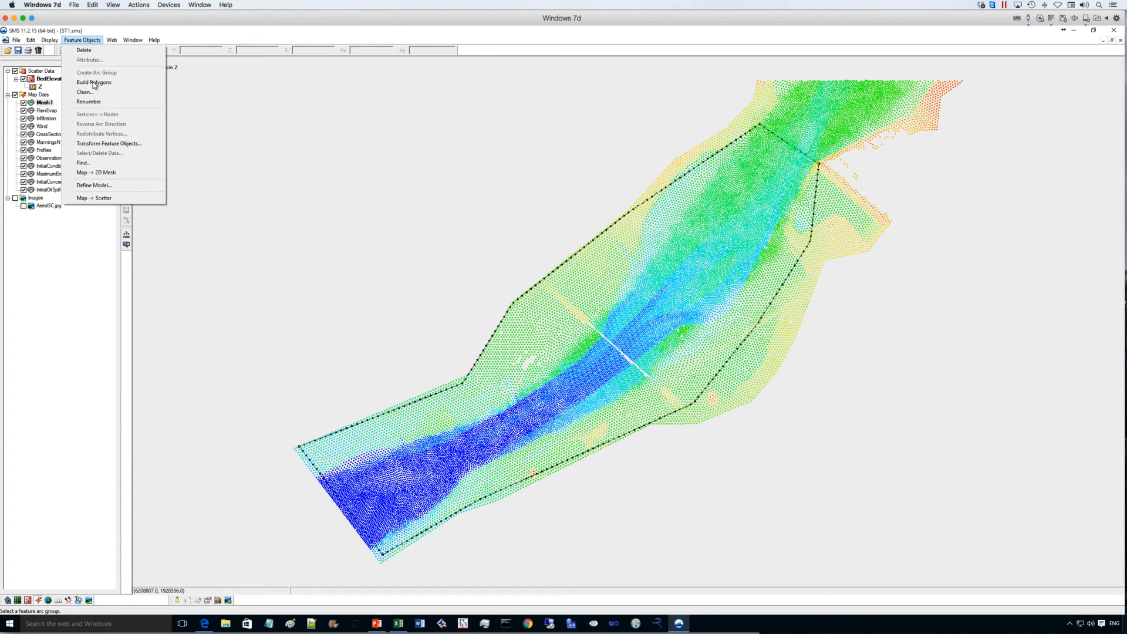
pyautogui.click(96, 172)
pyautogui.click(561, 371)
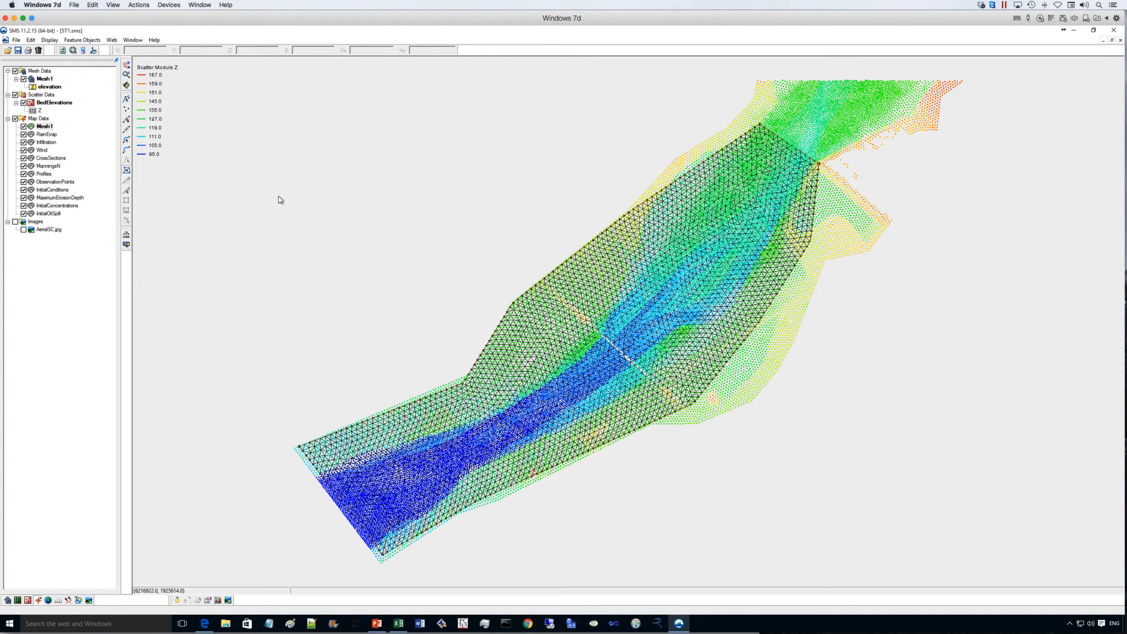
pyautogui.click(15, 95)
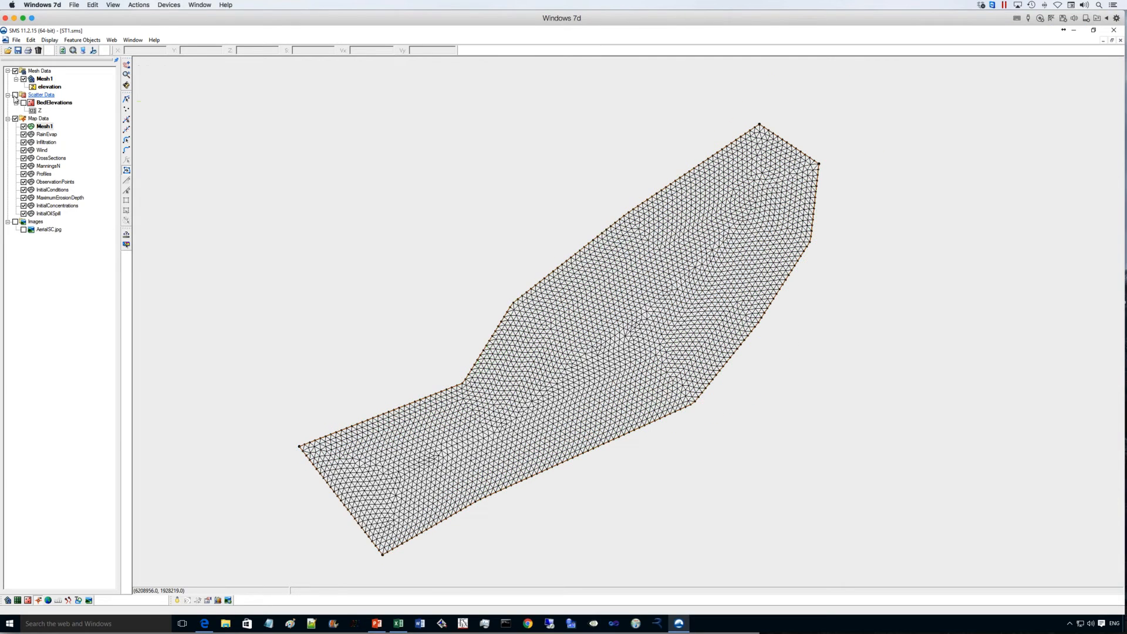
# - Turn on contours for the 2D mesh in the display options and open the contour settings
pyautogui.click(84, 51)
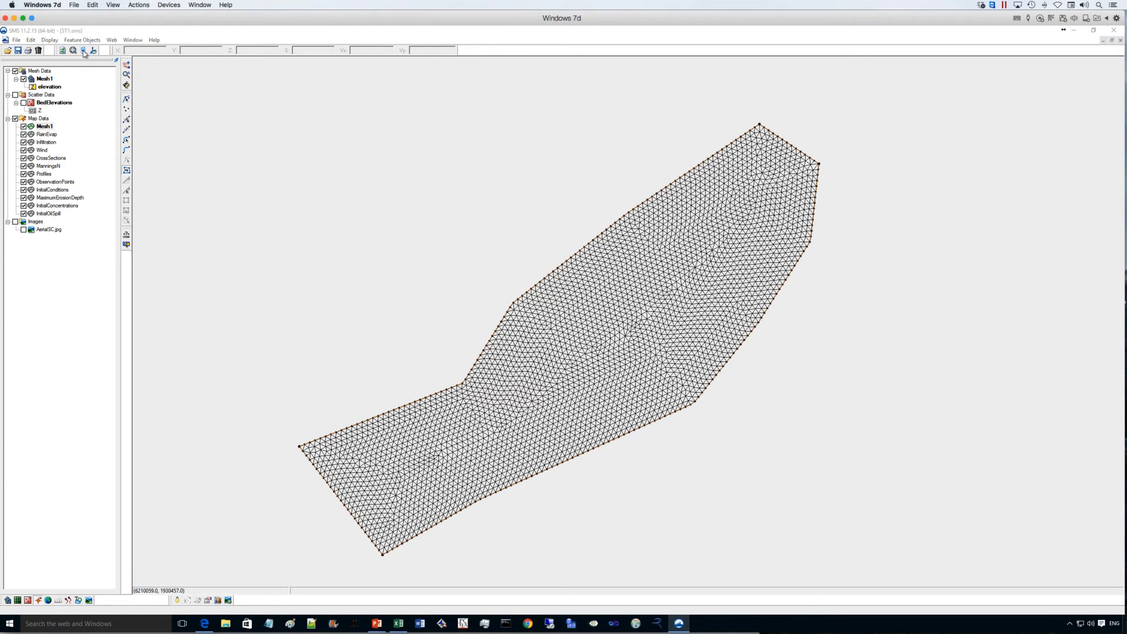
pyautogui.click(437, 236)
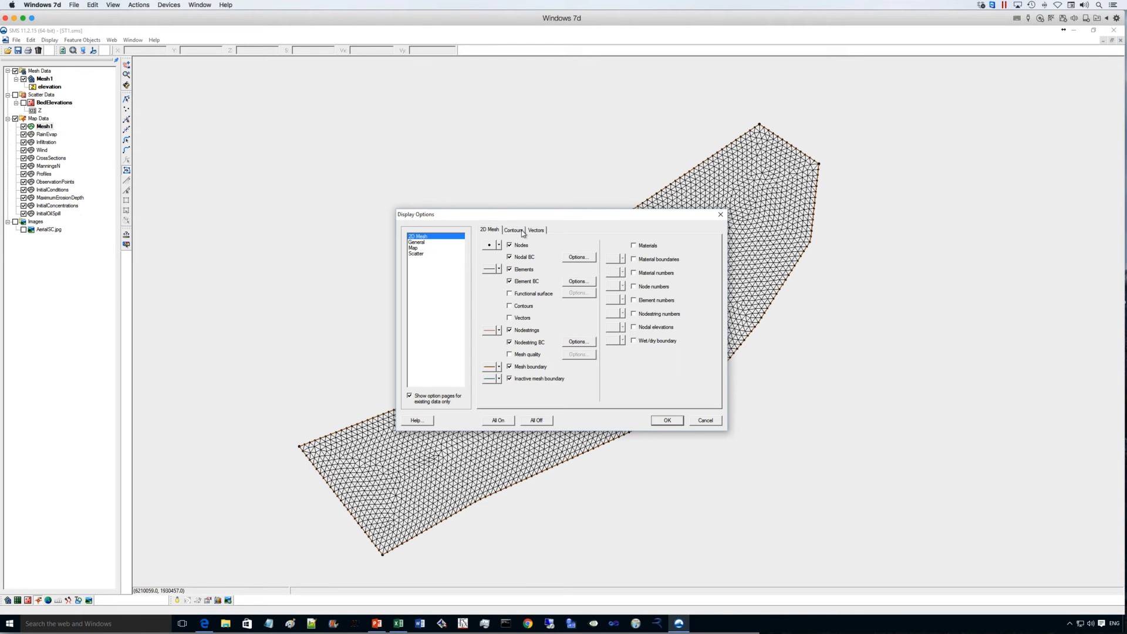
pyautogui.click(514, 230)
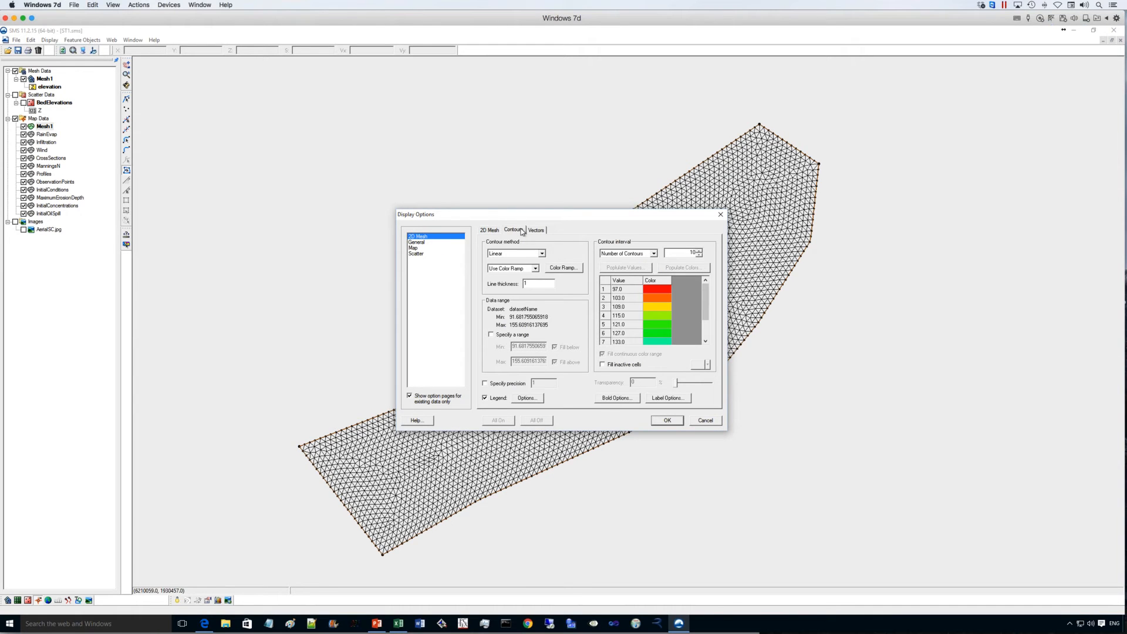
pyautogui.click(490, 230)
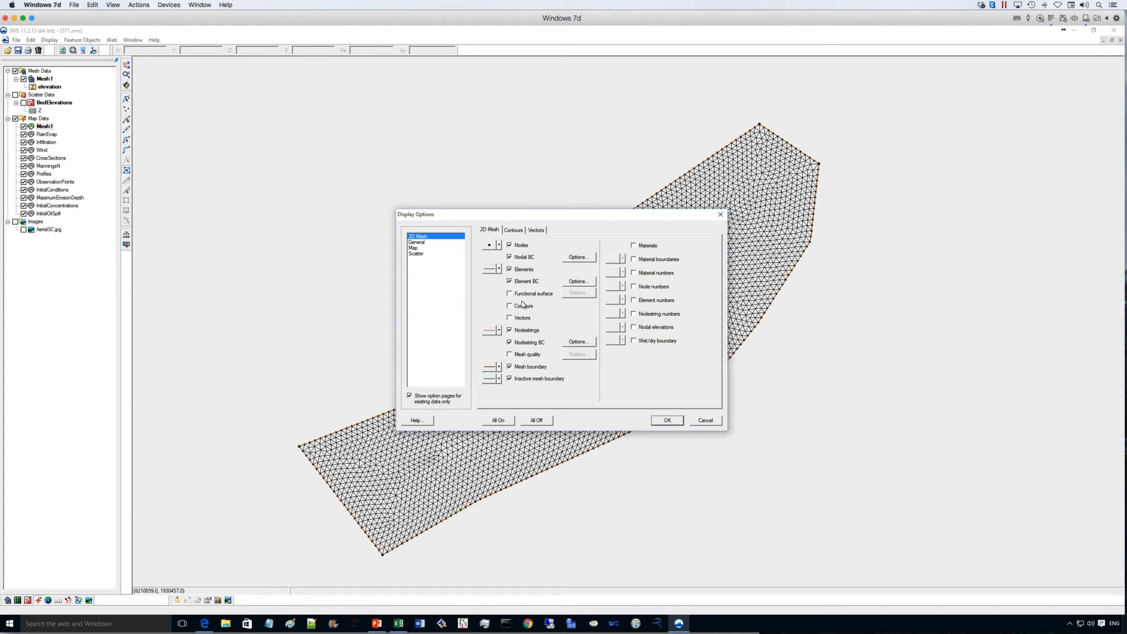
pyautogui.click(514, 230)
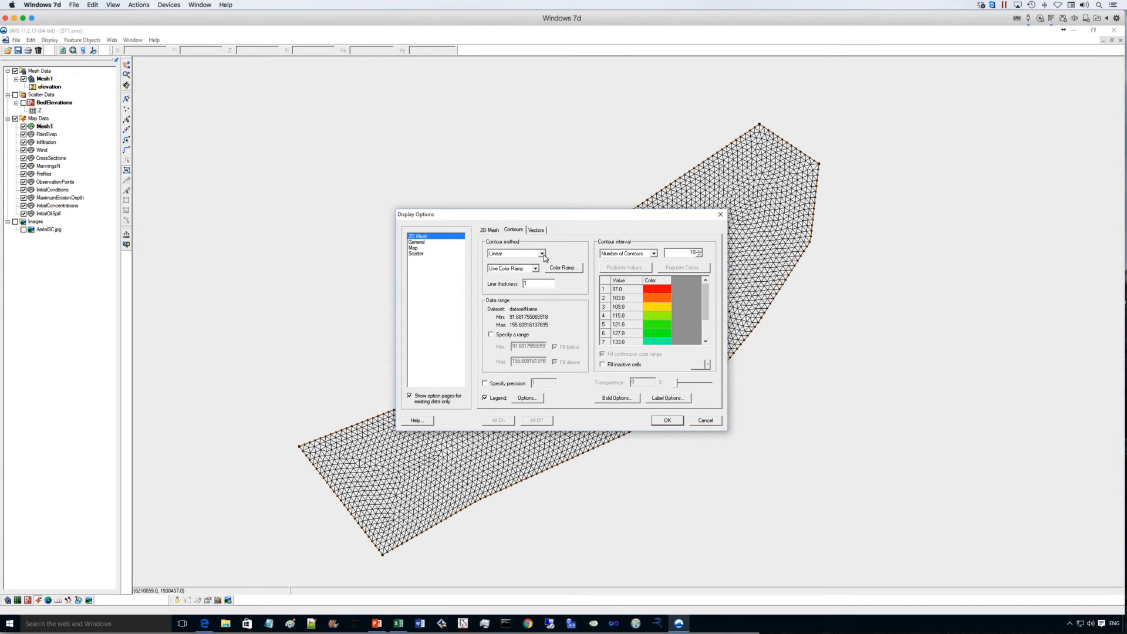
# - Set the mesh elevation contours to color fill with a reversed hue ramp and apply the display options
pyautogui.click(541, 253)
pyautogui.click(572, 271)
pyautogui.click(564, 268)
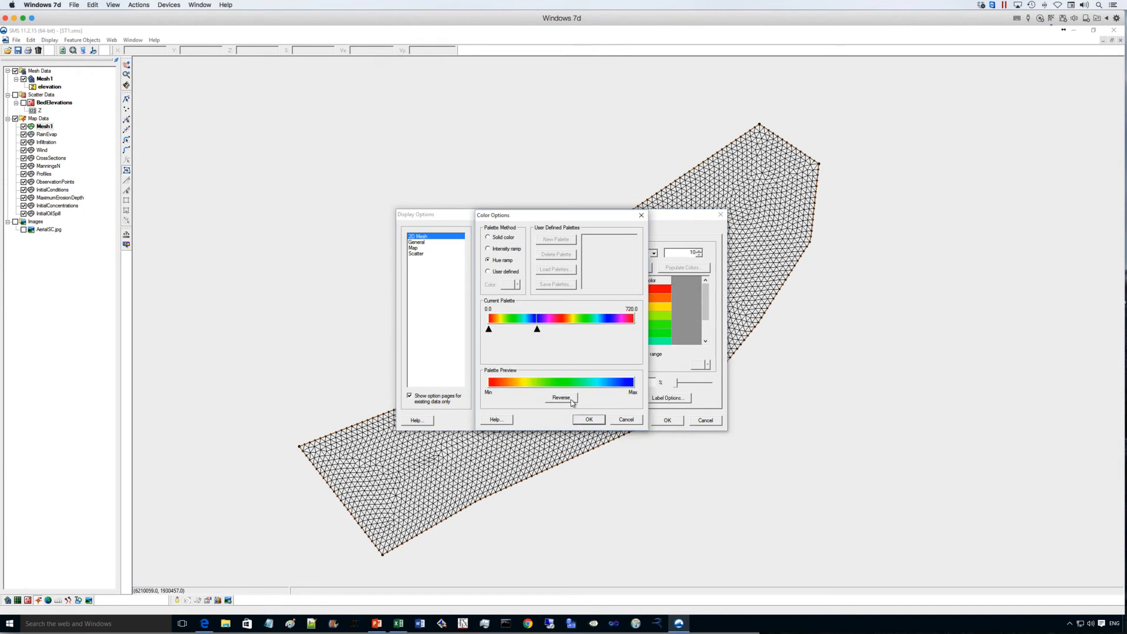
pyautogui.click(572, 402)
pyautogui.click(589, 418)
pyautogui.click(667, 420)
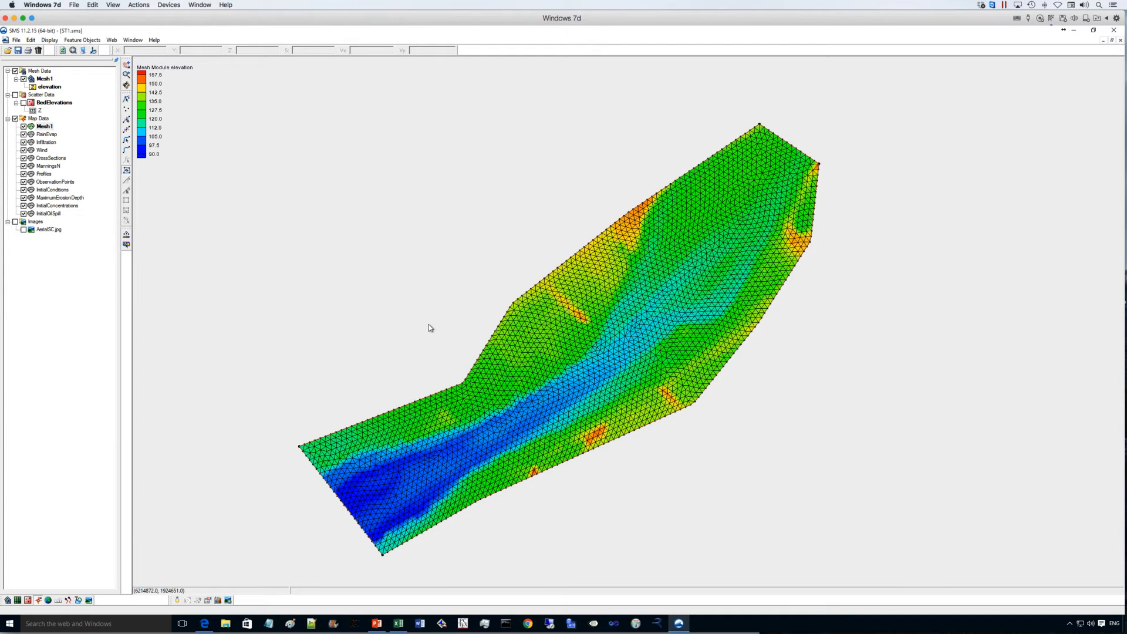
pyautogui.scroll(1, 426, 343)
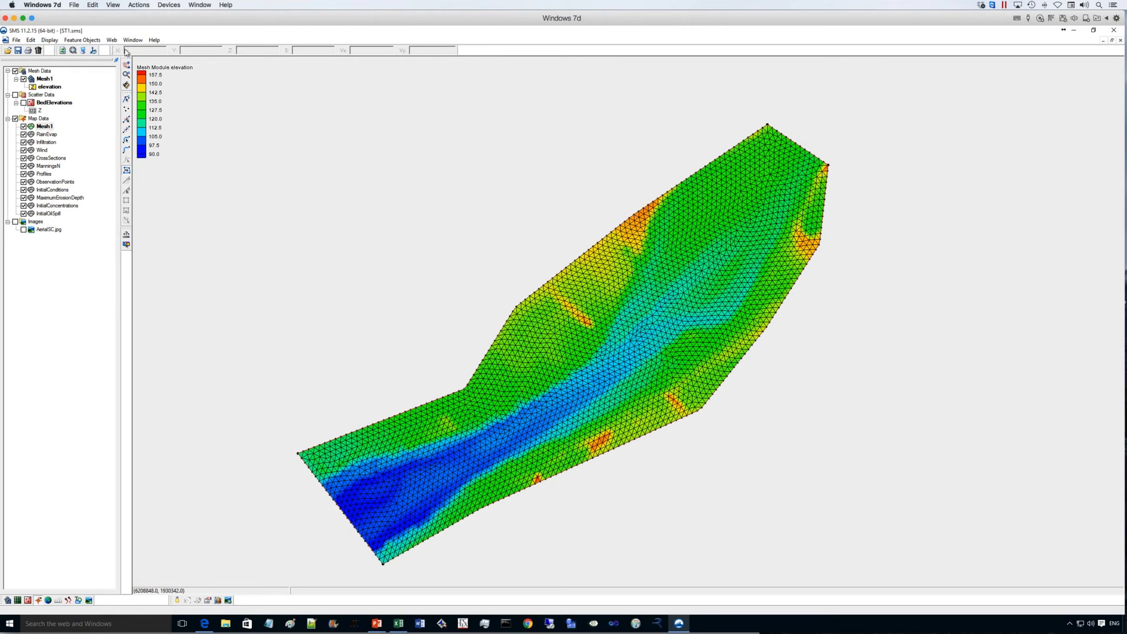
# - Make Mesh1 active and switch Bed Load Sediment Transport to On in the RiverFlow2D global parameters
pyautogui.click(47, 80)
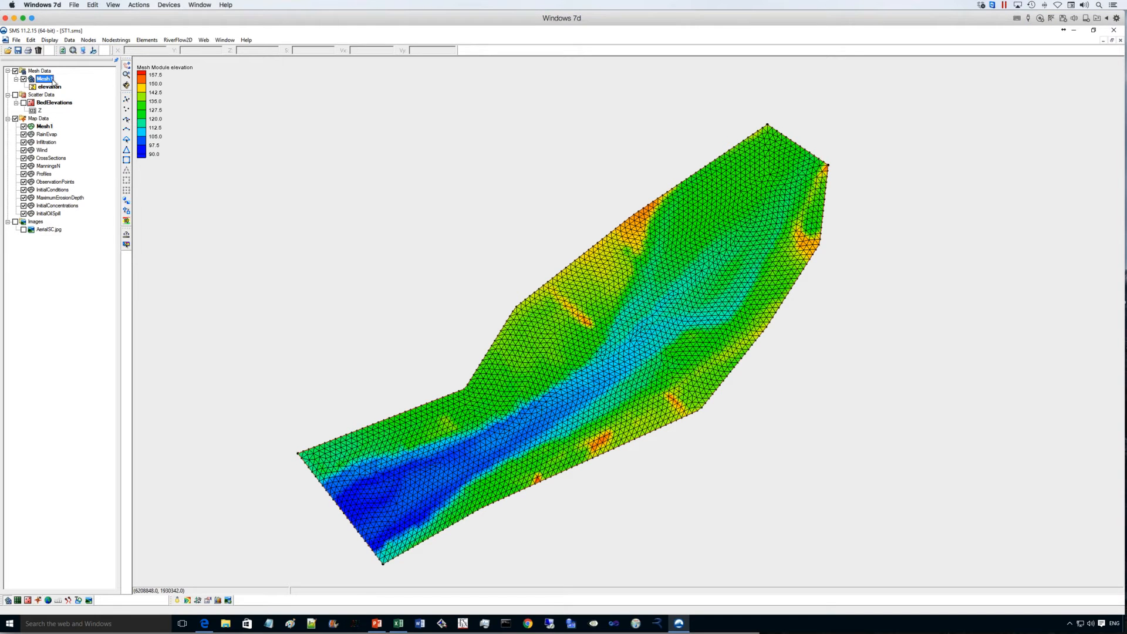
pyautogui.click(179, 40)
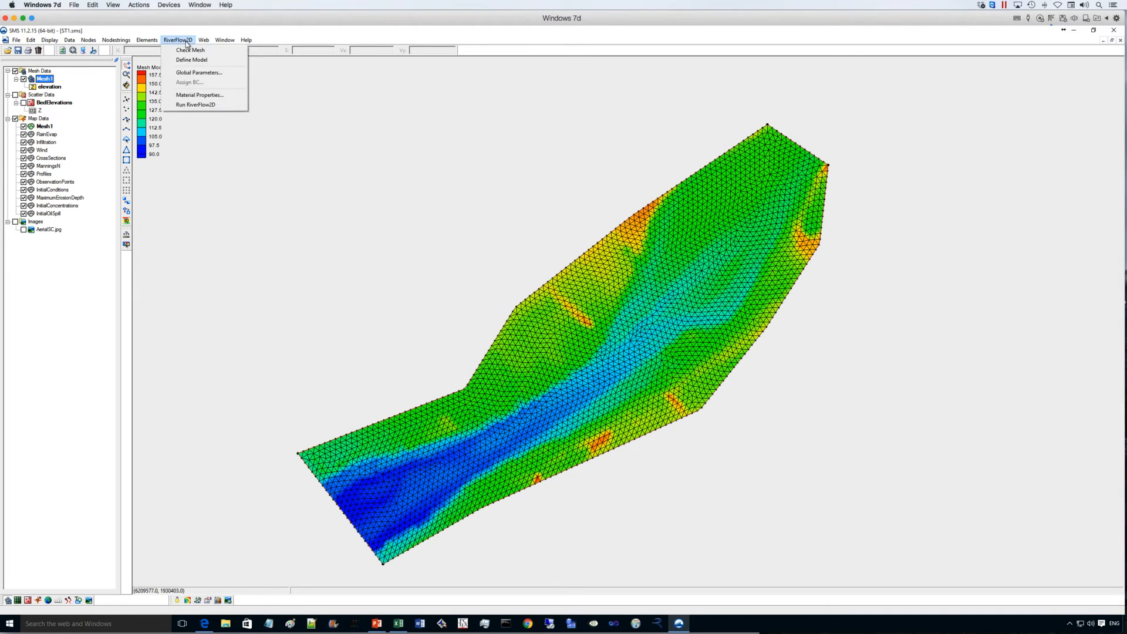
pyautogui.click(193, 73)
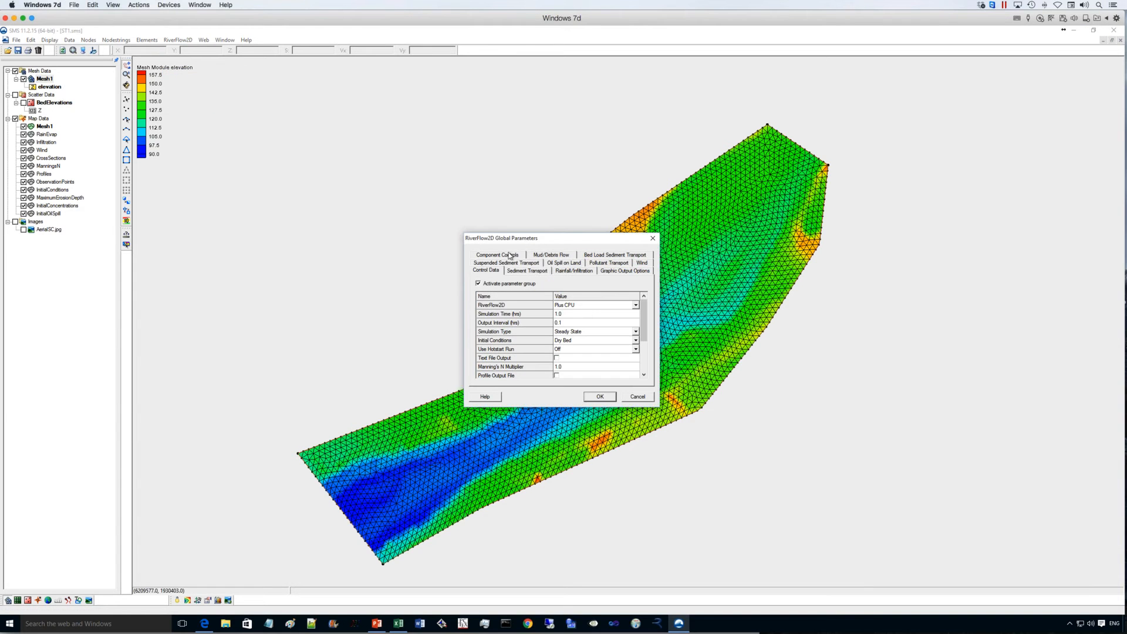
pyautogui.click(639, 256)
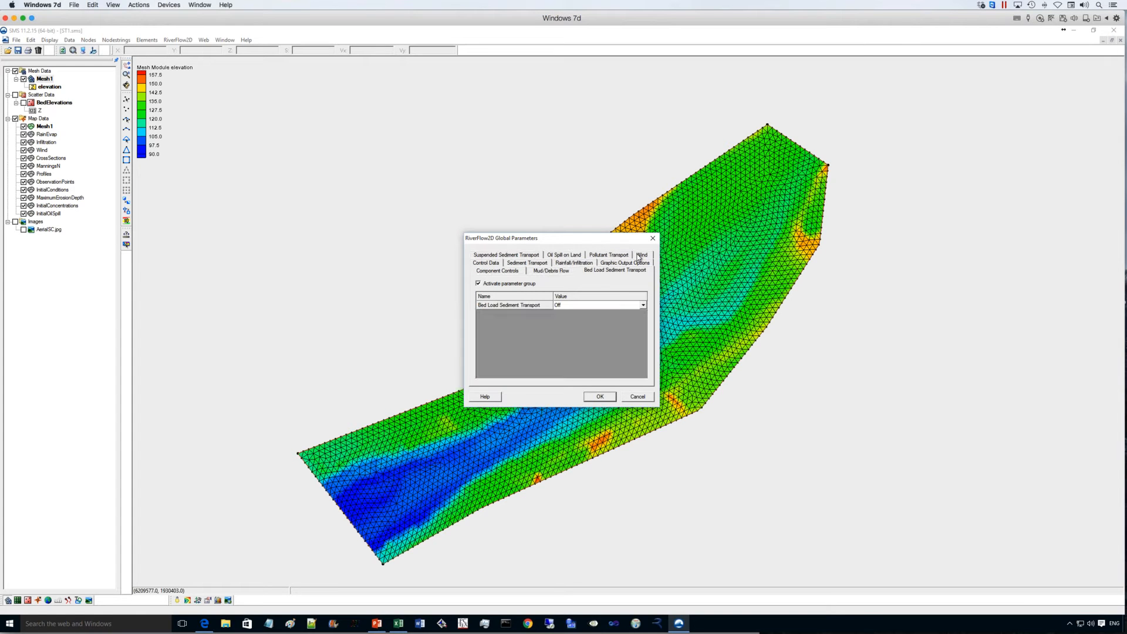
pyautogui.click(642, 306)
pyautogui.click(592, 320)
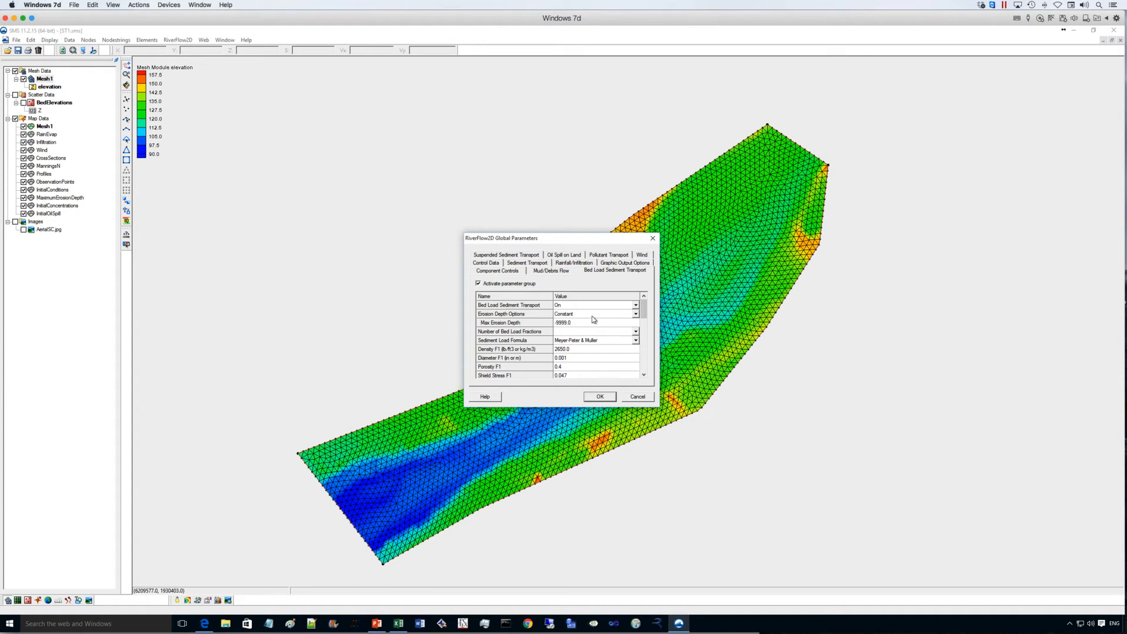
# - Set the number of bed load fractions to 1 and Density F1 to 165, then accept the global parameters
pyautogui.click(614, 332)
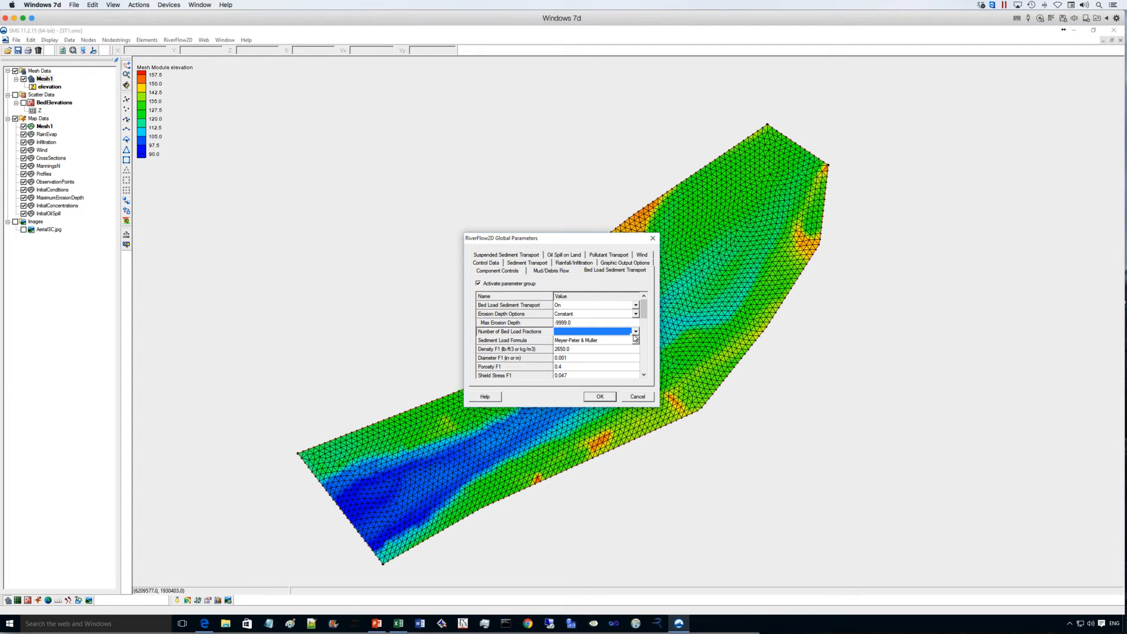
pyautogui.click(613, 332)
pyautogui.click(614, 340)
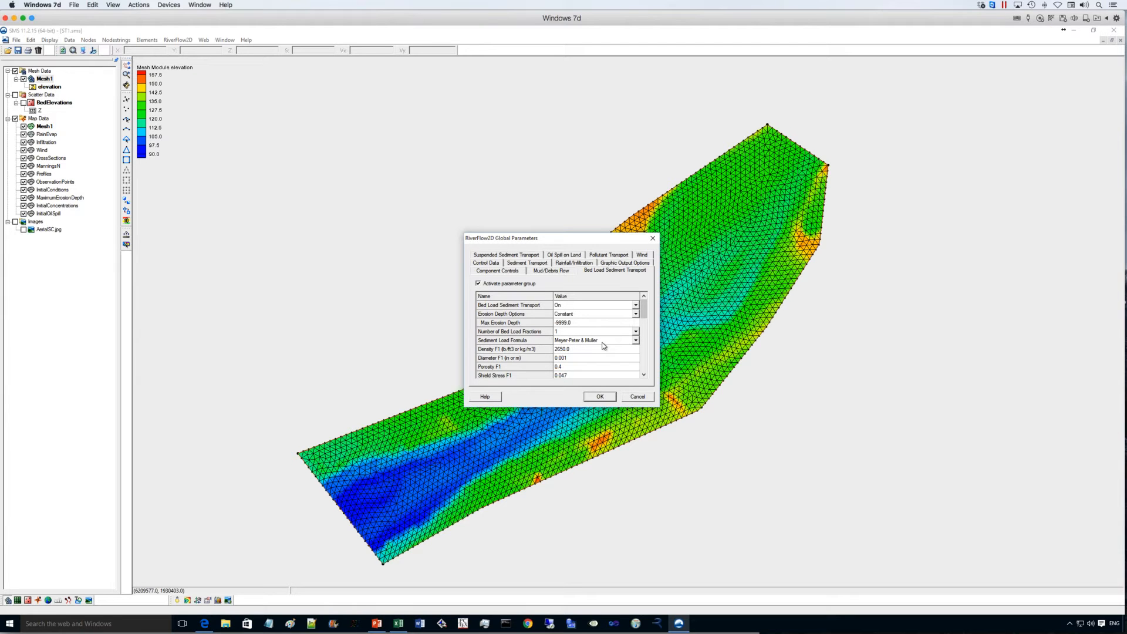
pyautogui.click(577, 349)
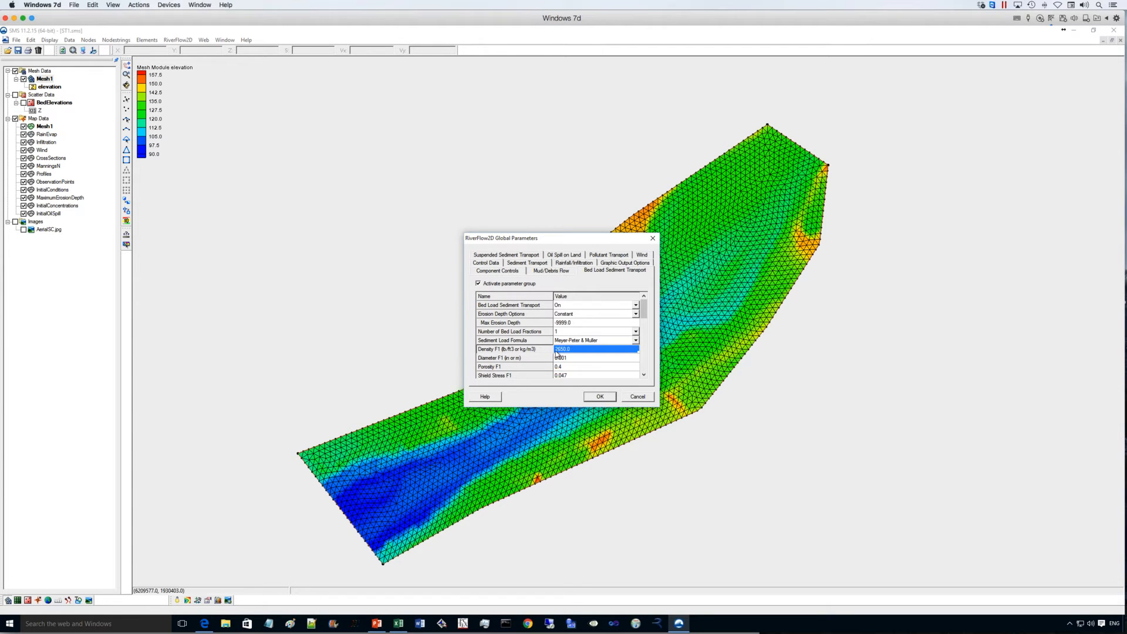
pyautogui.press('BackSpace')
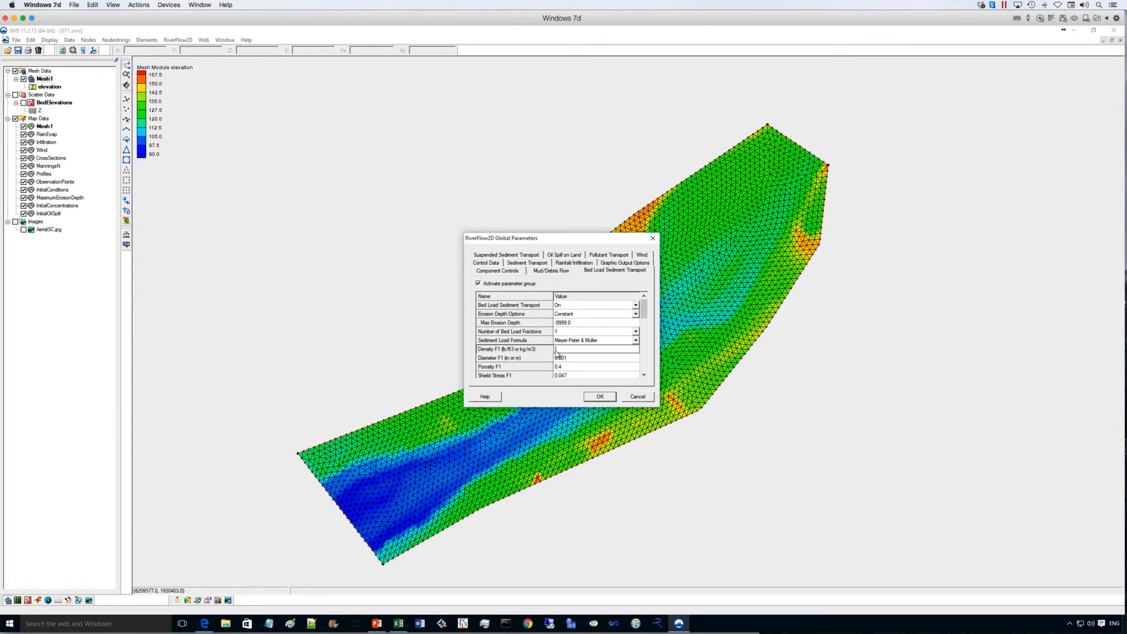
pyautogui.write('165')
pyautogui.moveTo(645, 319); pyautogui.dragTo(646, 309)
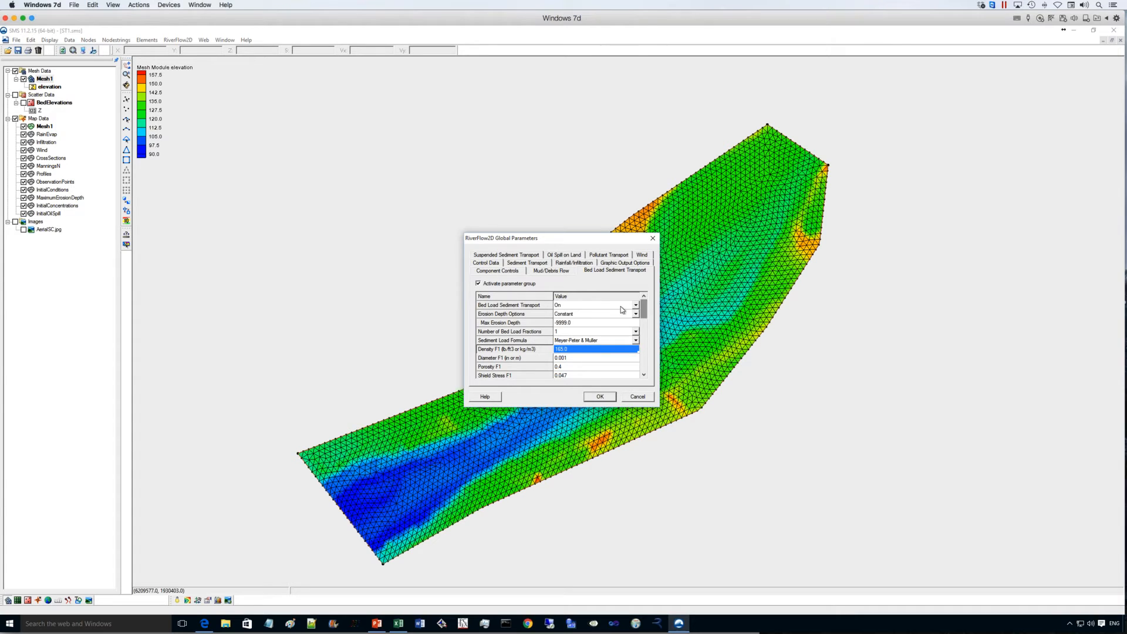
pyautogui.click(603, 396)
# - Save the project and launch the RiverFlow2D run, acknowledging the model check
pyautogui.click(184, 42)
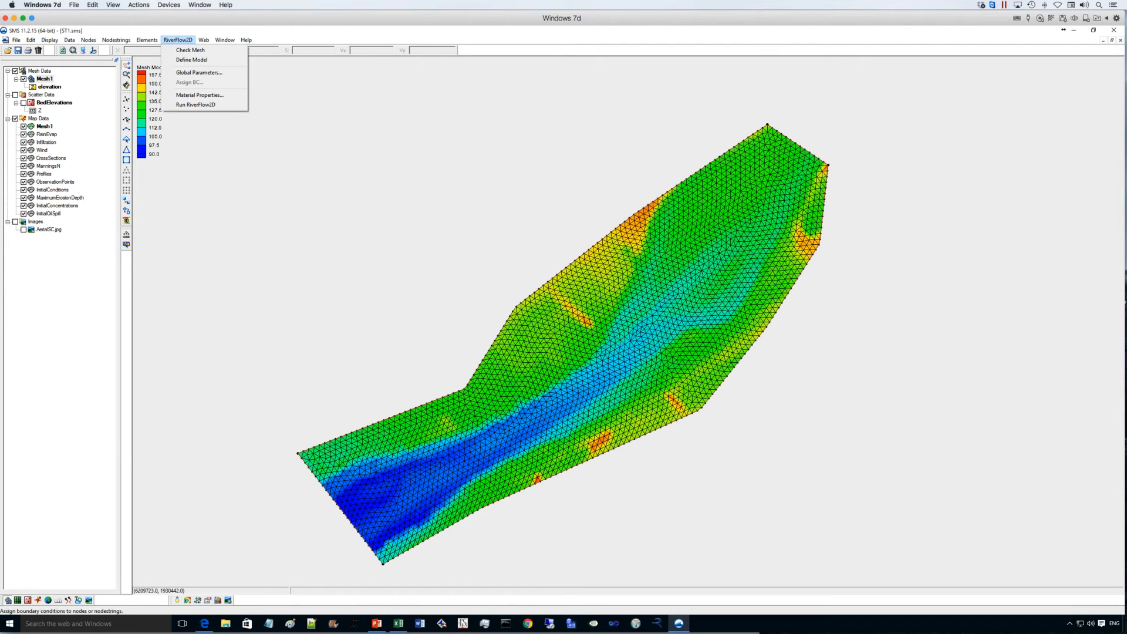
pyautogui.click(21, 51)
pyautogui.click(179, 40)
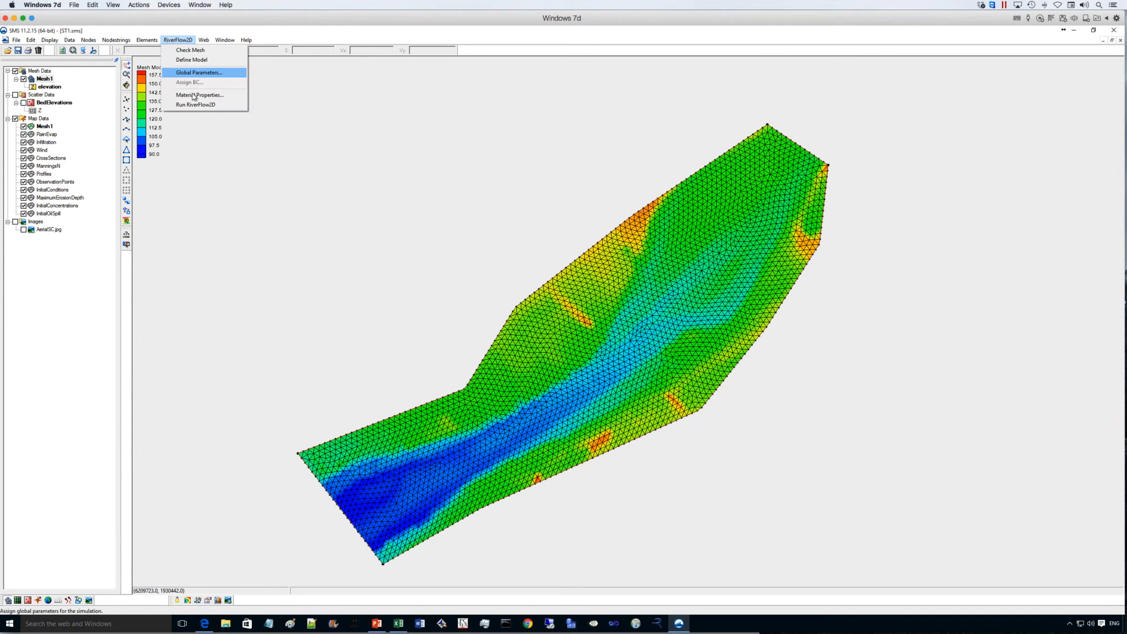
pyautogui.click(197, 105)
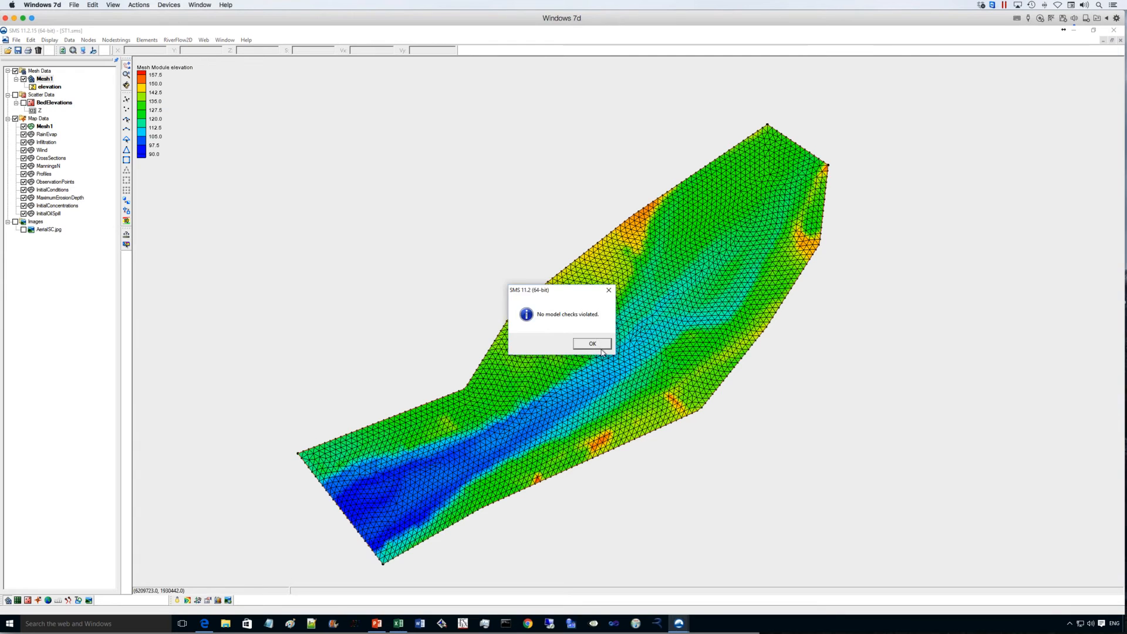
pyautogui.click(601, 347)
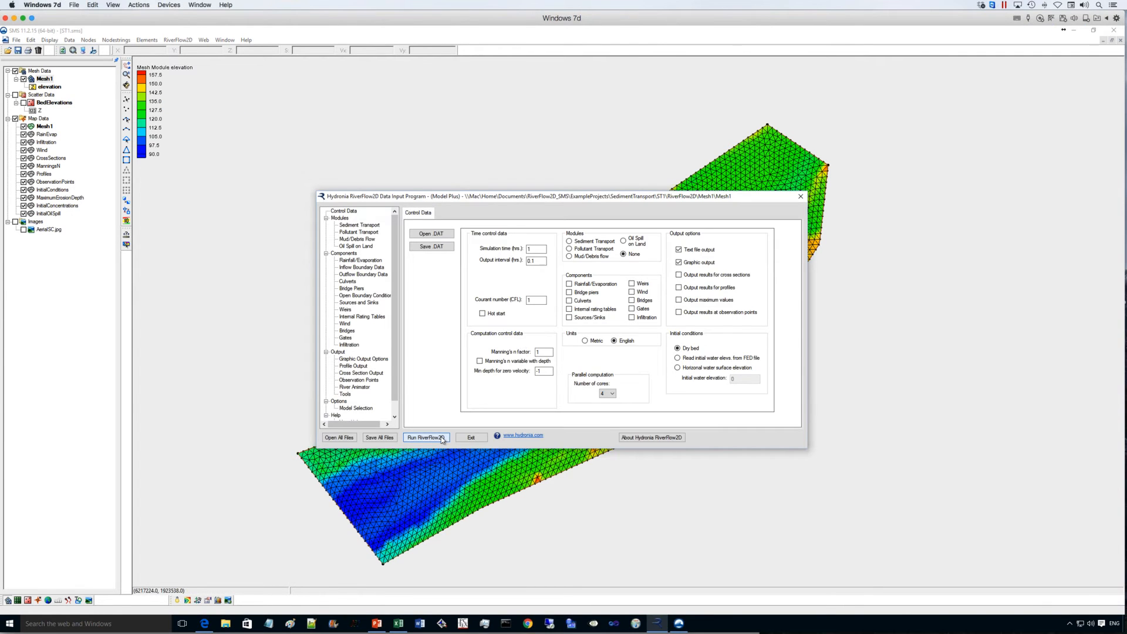
# - Run the RiverFlow2D simulation with the data from Mesh1.2DM, then quit the run window and close the output window
pyautogui.click(442, 438)
pyautogui.click(574, 352)
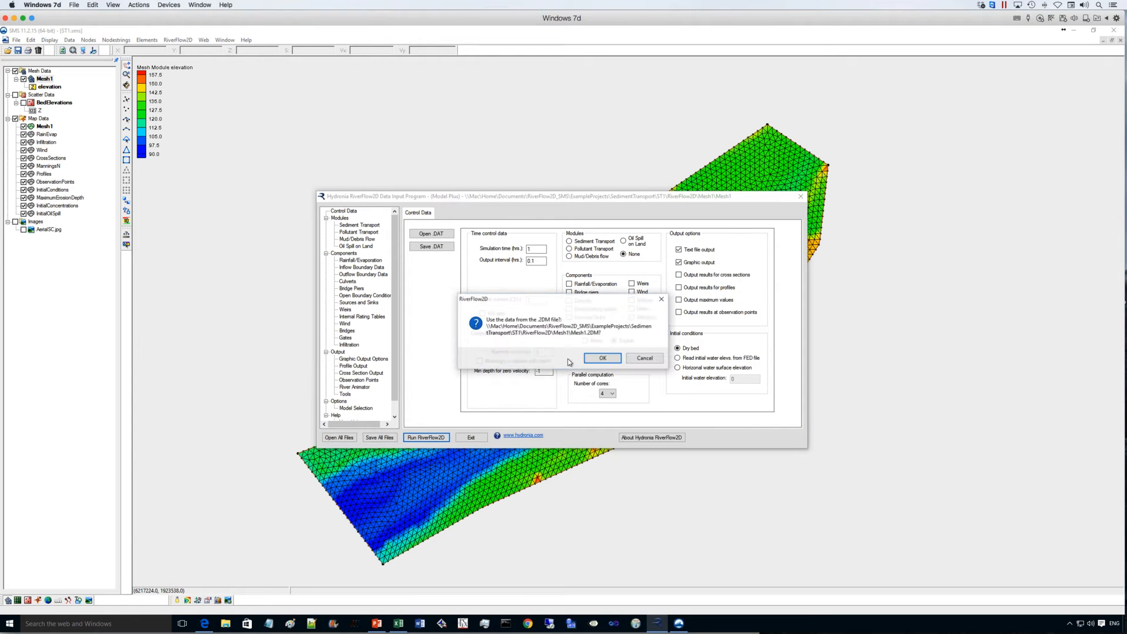
pyautogui.click(596, 359)
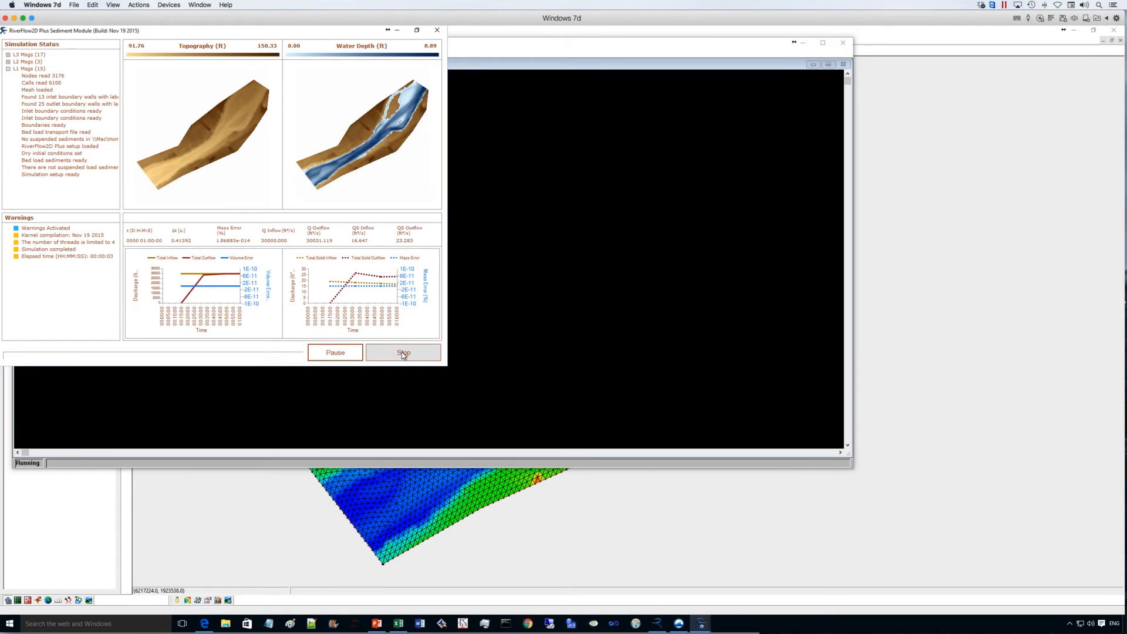
pyautogui.click(436, 30)
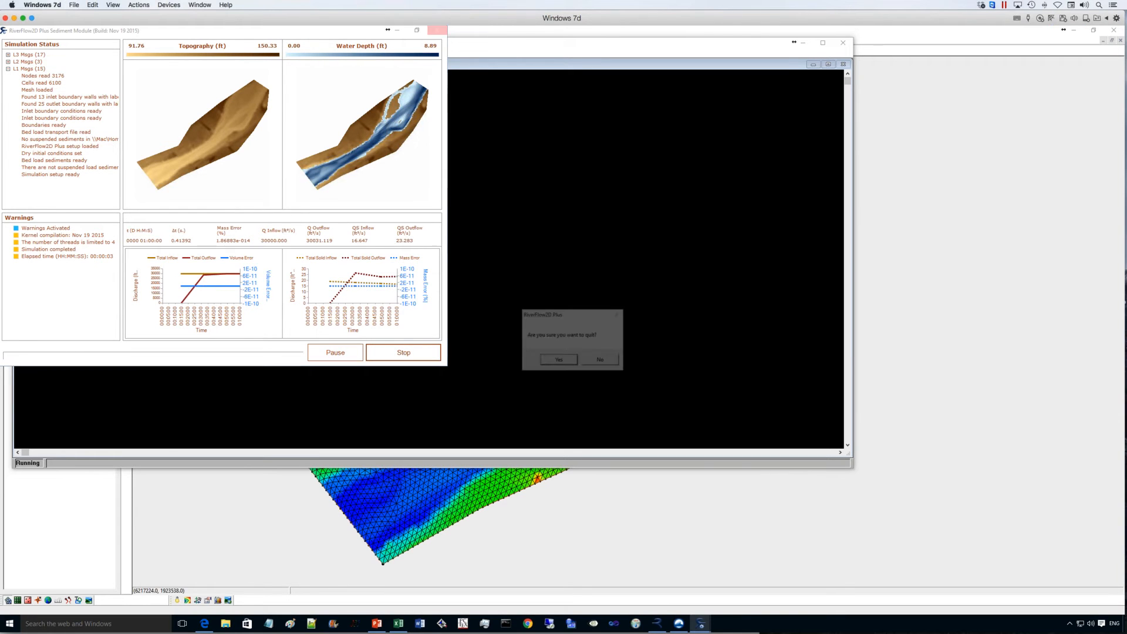
pyautogui.click(555, 358)
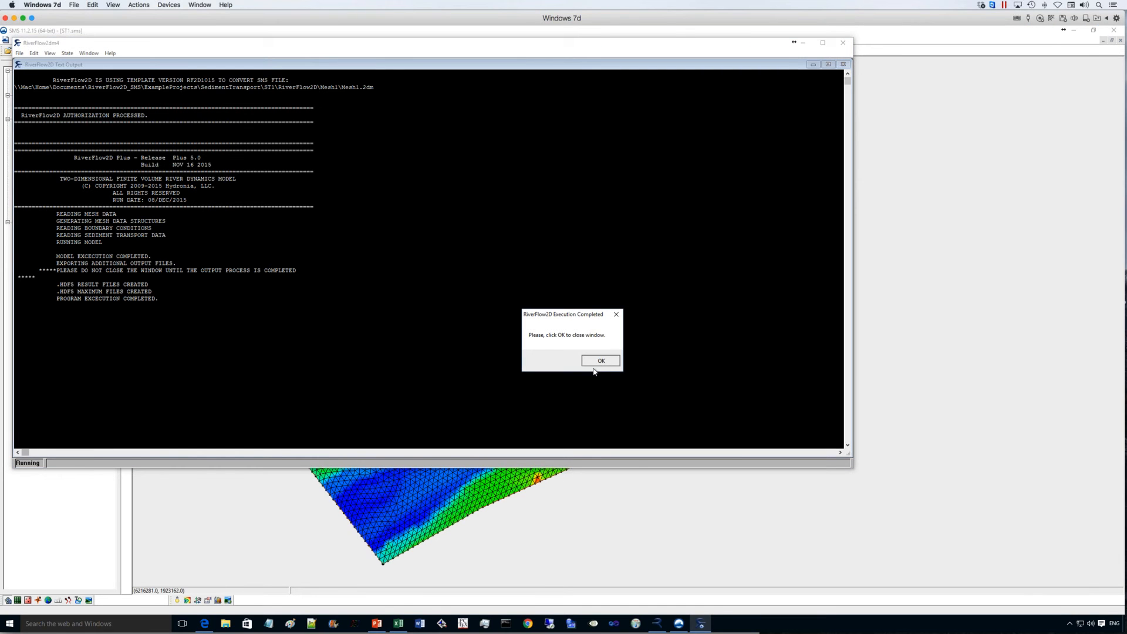
pyautogui.click(595, 362)
pyautogui.click(618, 352)
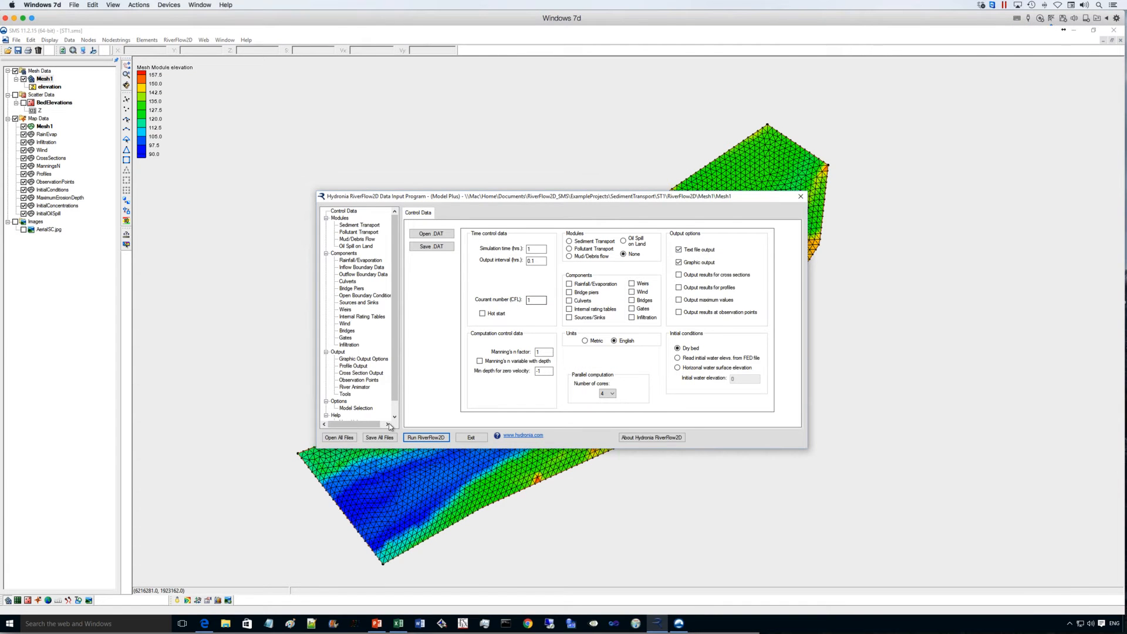
# - Open all data files of the existing project Mesh1.dat in the Data Input Program
pyautogui.click(340, 437)
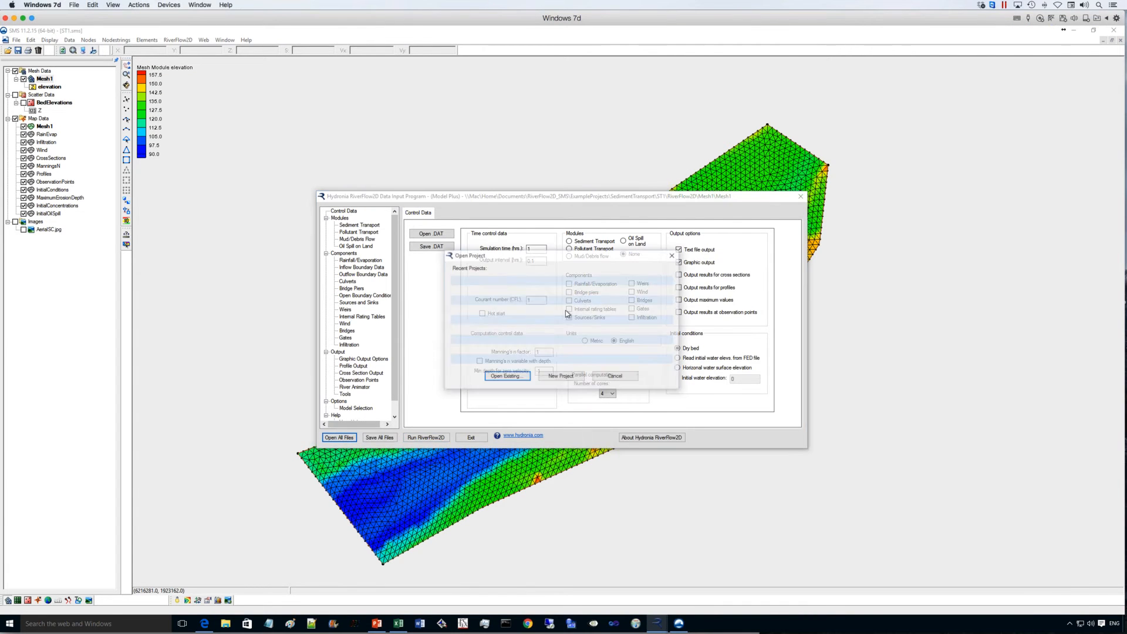
pyautogui.click(507, 377)
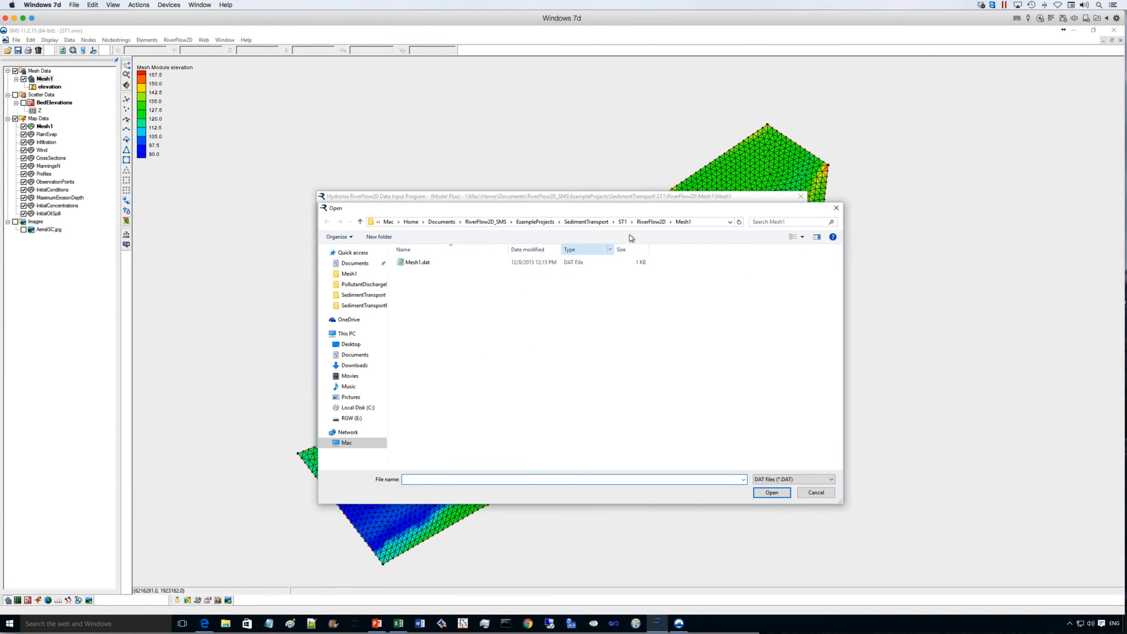
pyautogui.doubleClick(427, 265)
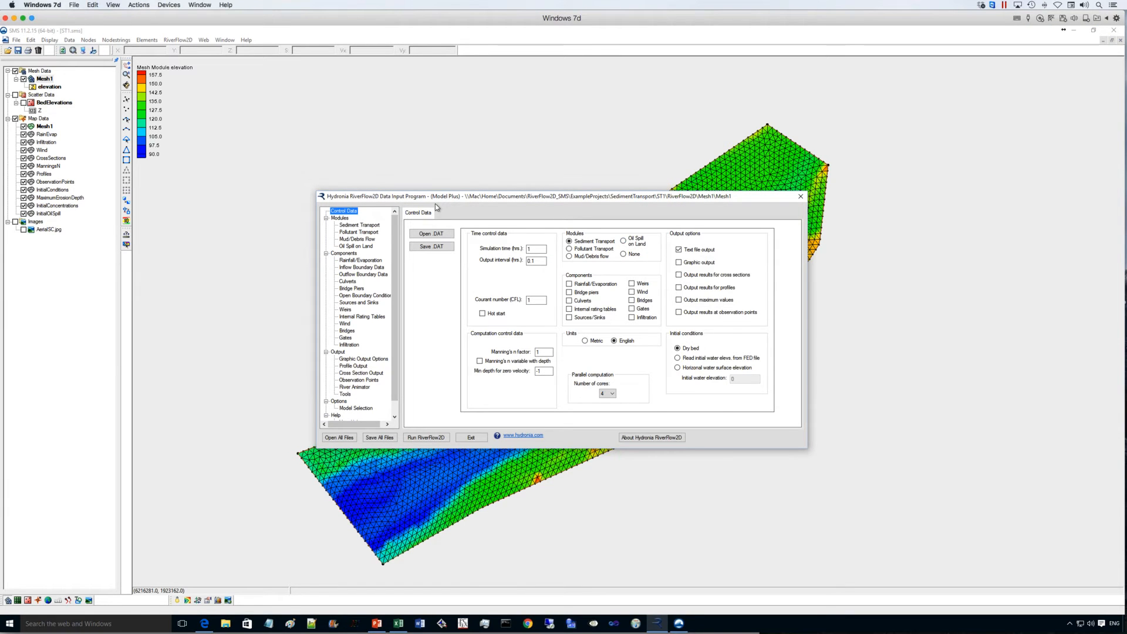
# - Examine the Sediment Transport module data and the available bed load sediment formulas
pyautogui.click(369, 225)
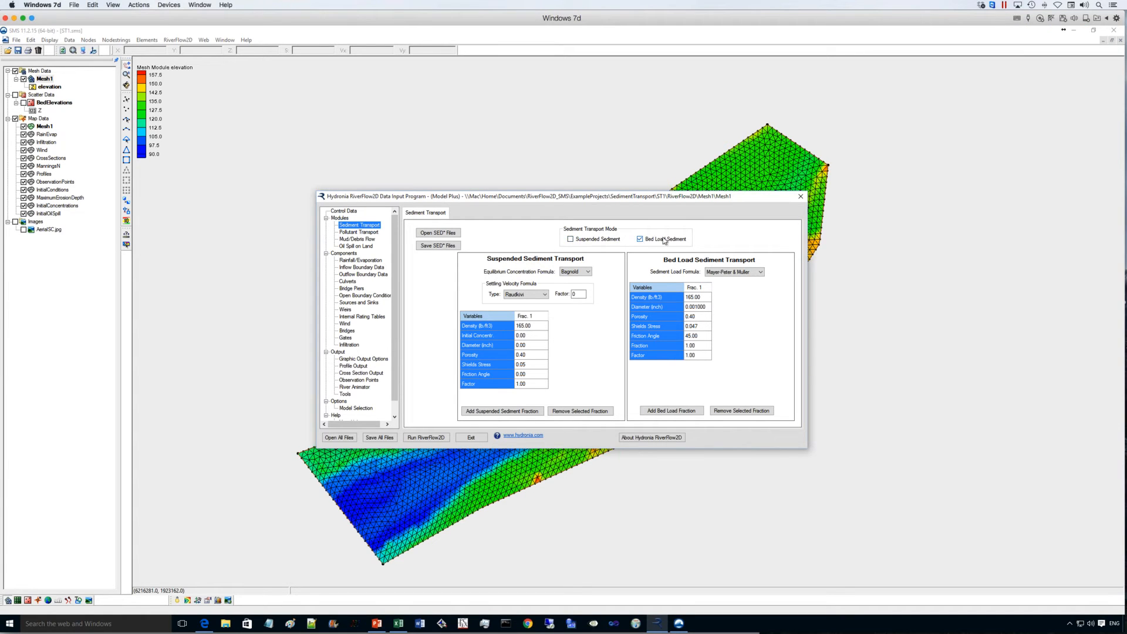
pyautogui.click(738, 273)
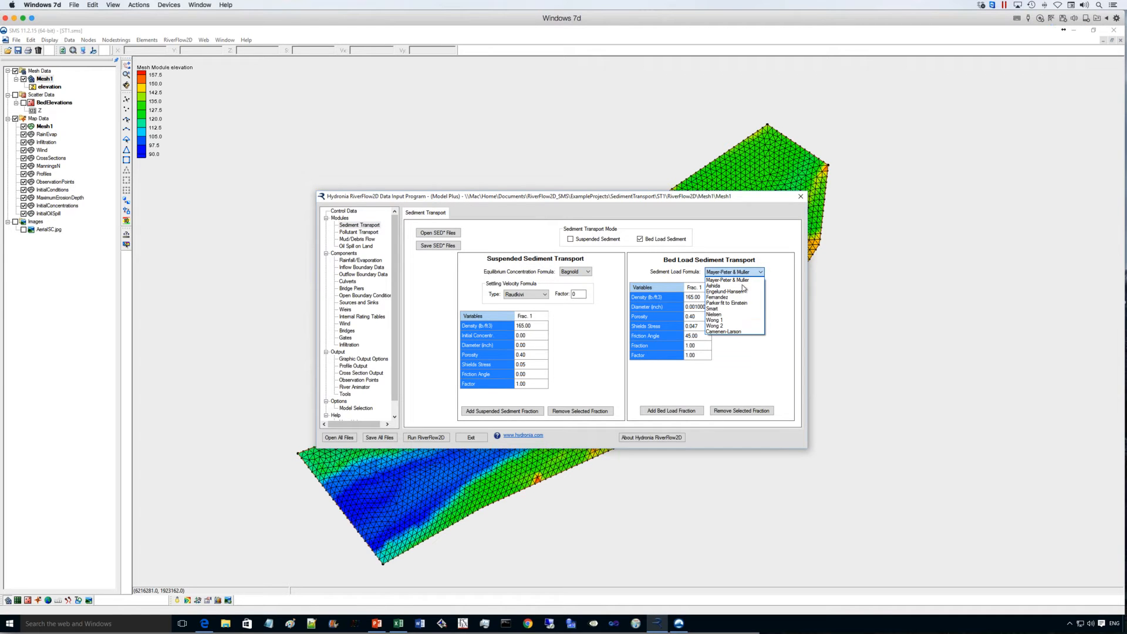
pyautogui.click(783, 274)
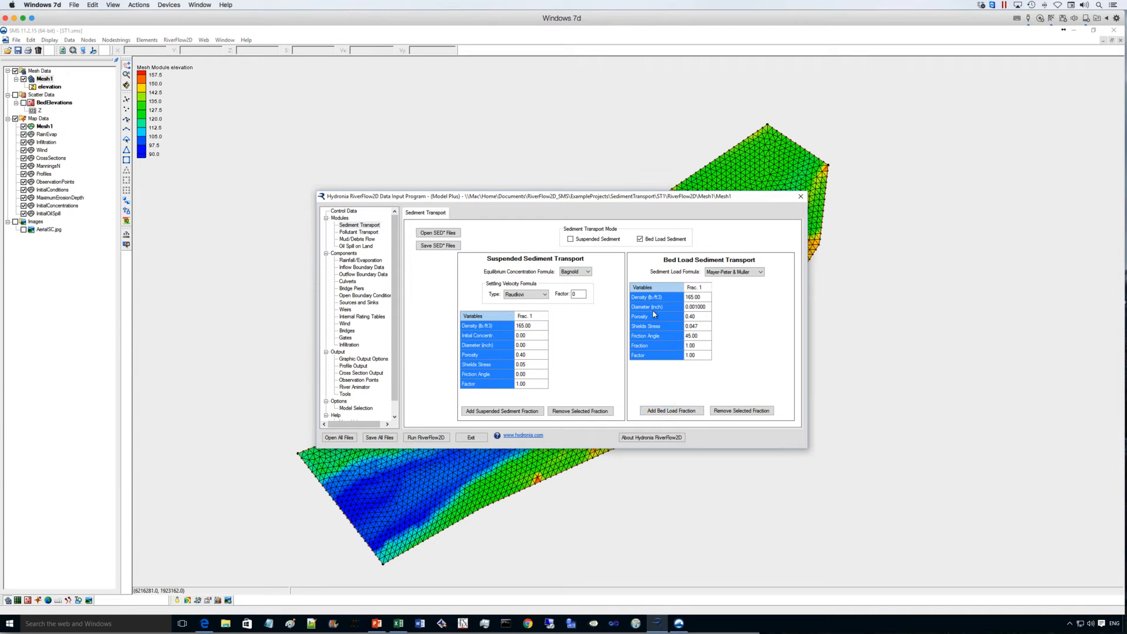
# - Add three more bed load fractions to the Bed Load Sediment Transport table
pyautogui.click(673, 411)
pyautogui.click(673, 411)
pyautogui.click(673, 411)
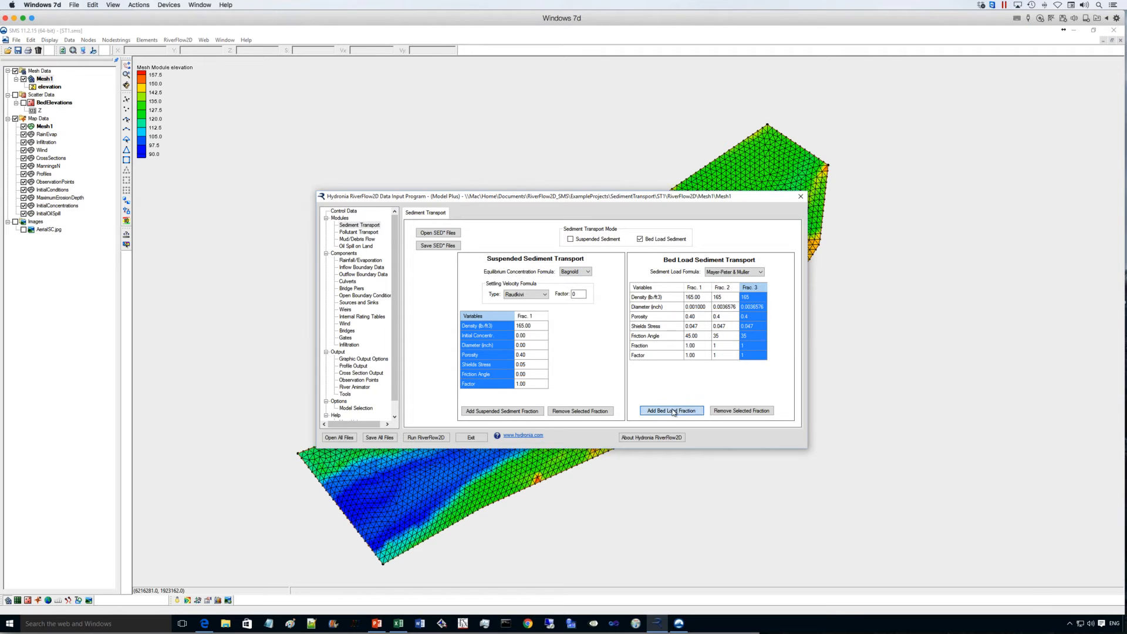
# - Remove the three extra fractions from the Bed Load Sediment Transport table, leaving only Frac. 1
pyautogui.click(719, 413)
pyautogui.click(719, 412)
pyautogui.click(719, 413)
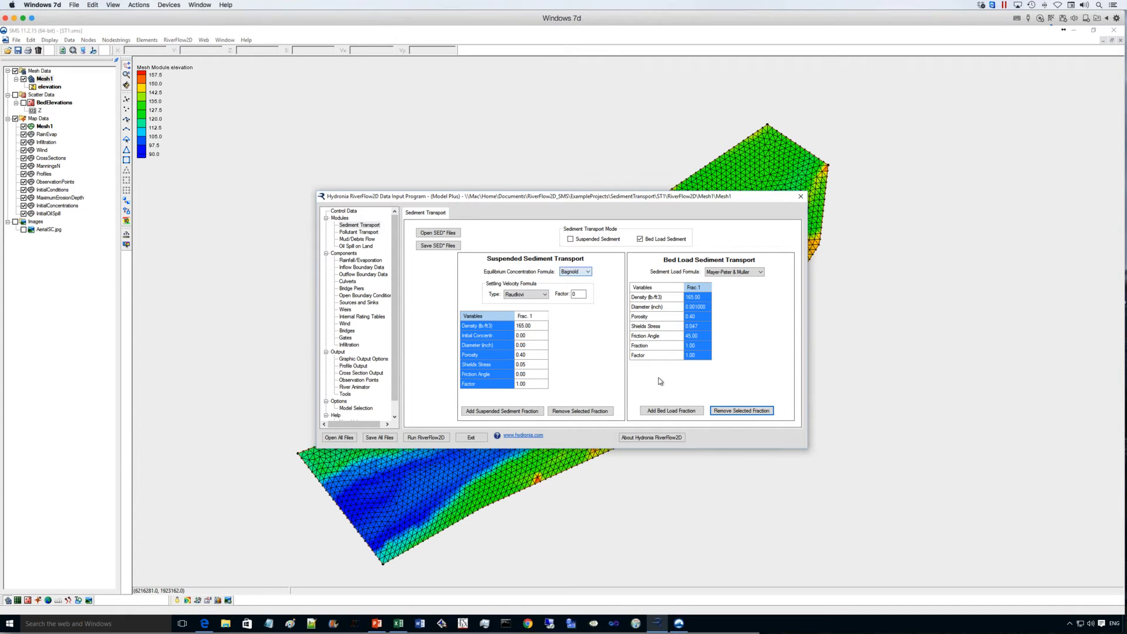
pyautogui.click(475, 174)
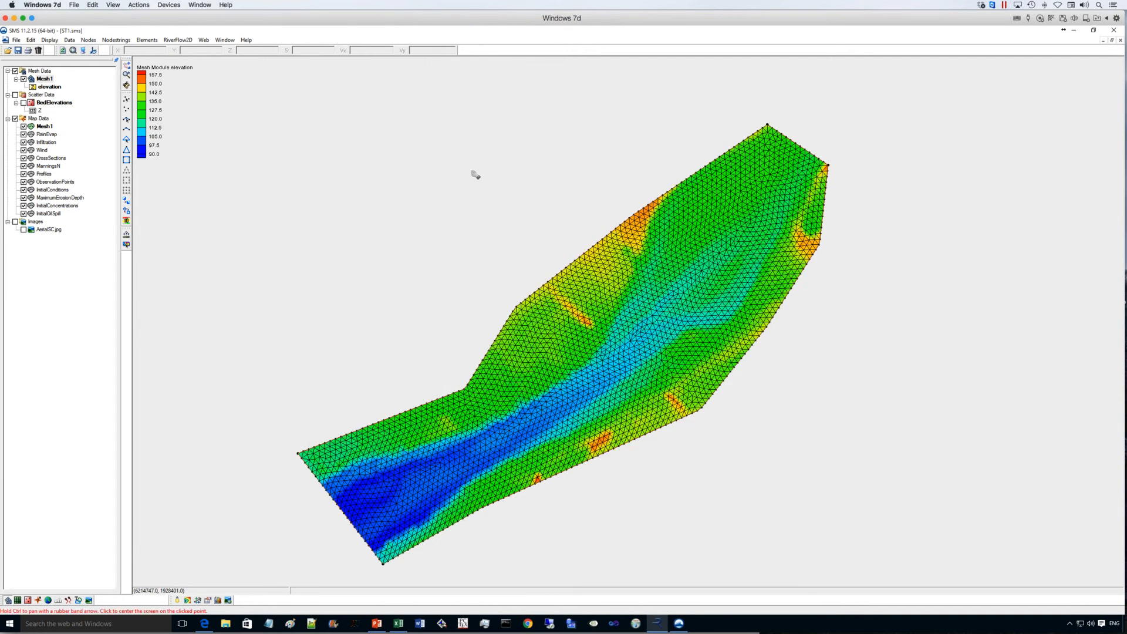
pyautogui.moveTo(729, 363); pyautogui.dragTo(573, 165)
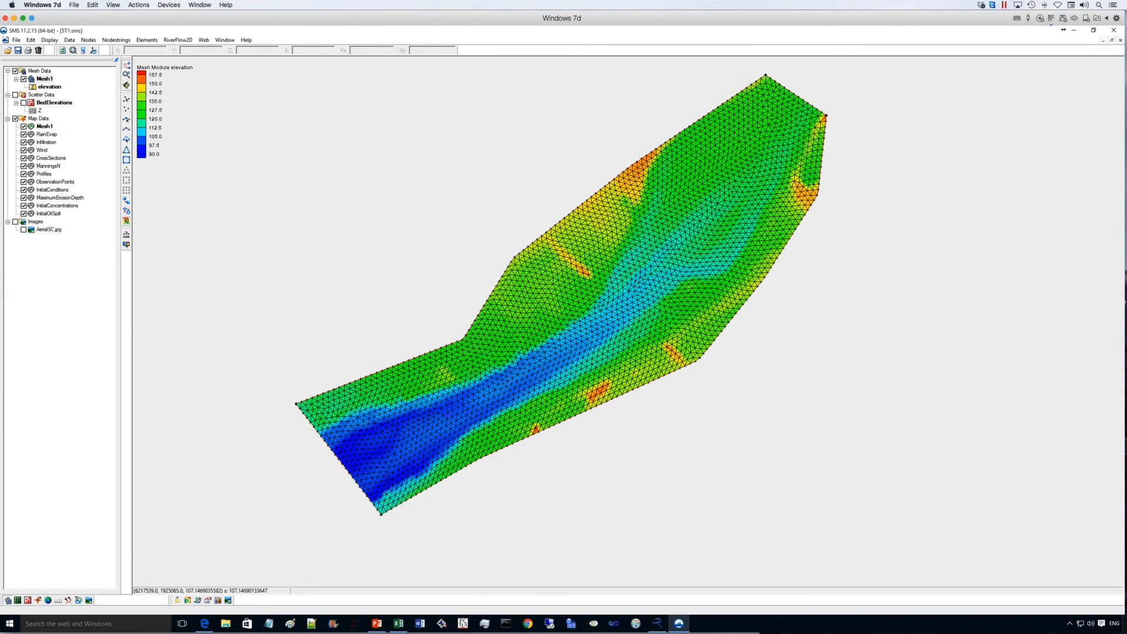
pyautogui.click(661, 629)
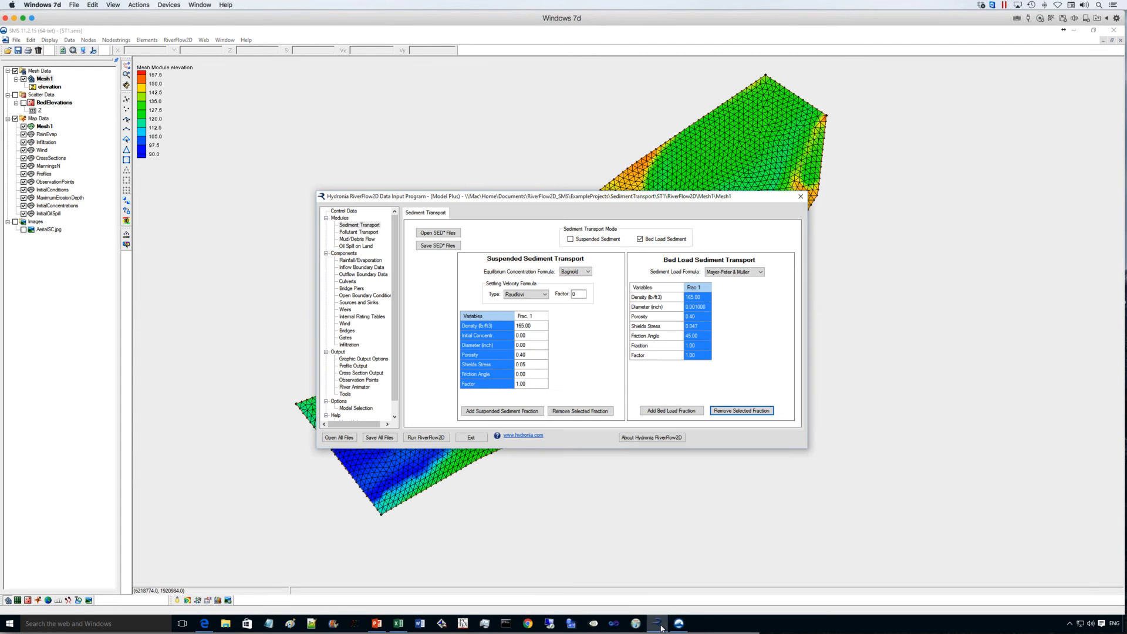
# - Set the simulation time to 6 hours in the Control Data and save it over the existing Mesh1.DAT file
pyautogui.click(344, 211)
pyautogui.doubleClick(534, 249)
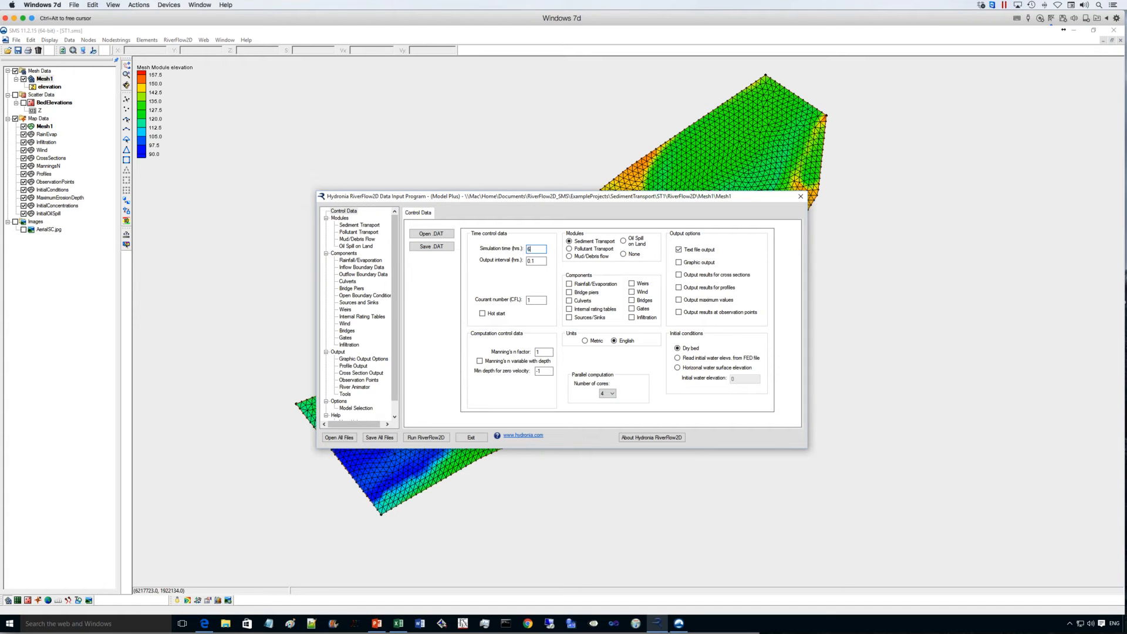
pyautogui.write('6')
pyautogui.click(427, 437)
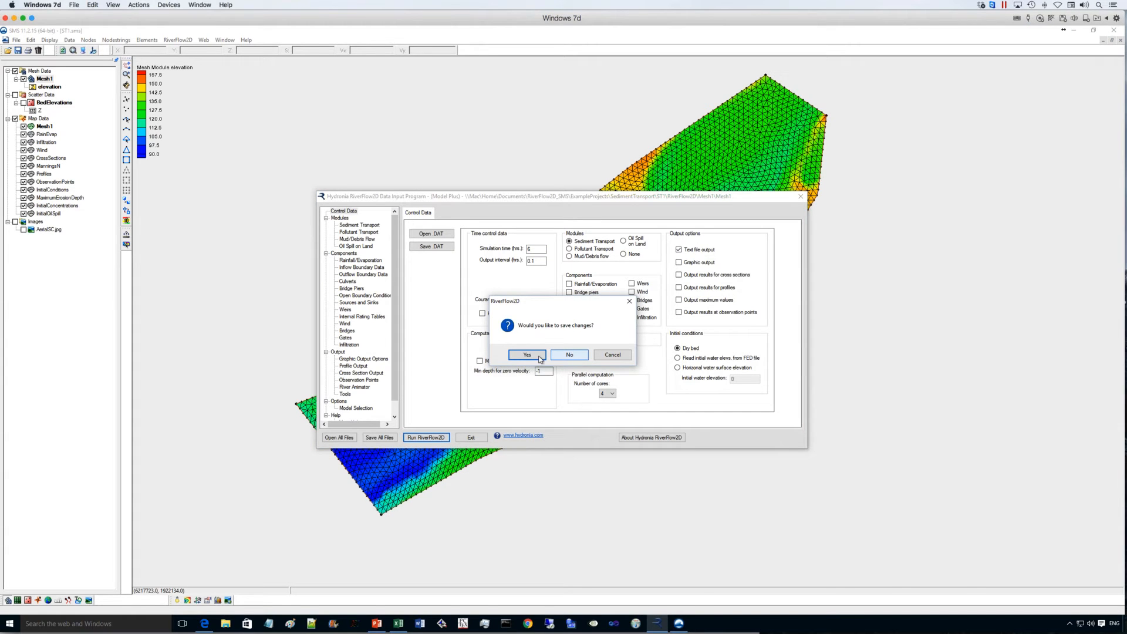
pyautogui.click(529, 355)
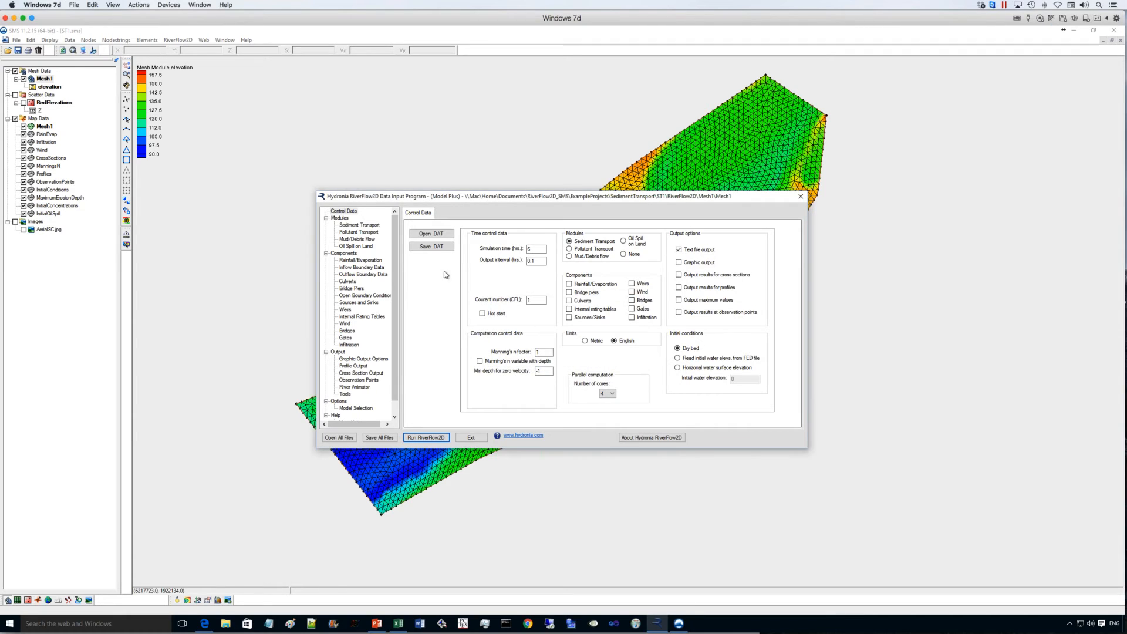
pyautogui.click(433, 246)
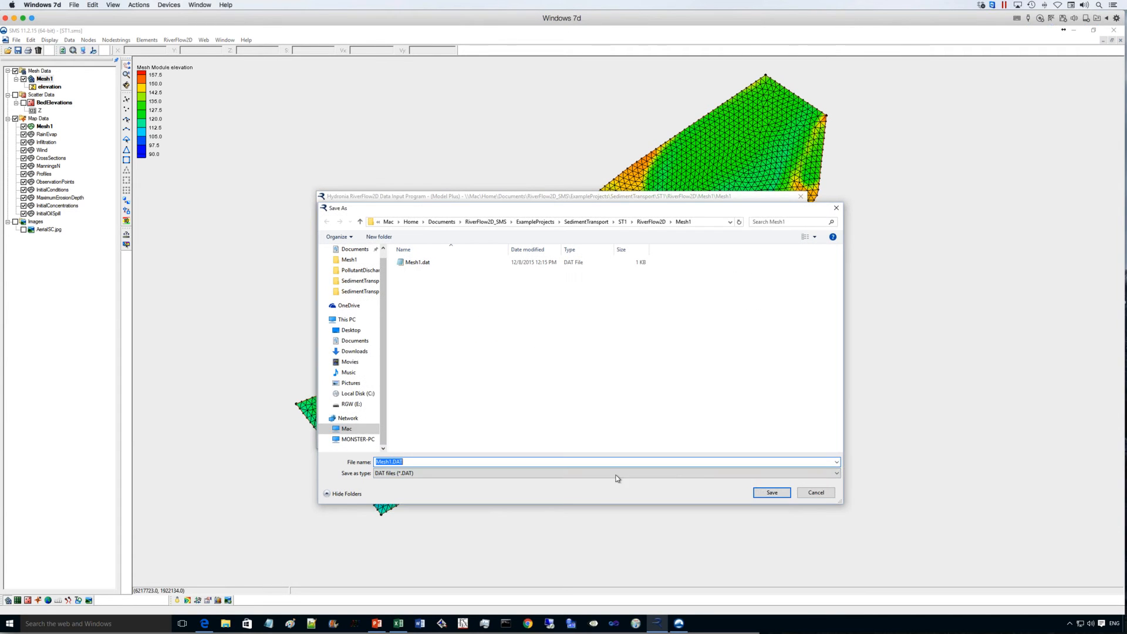
pyautogui.click(770, 492)
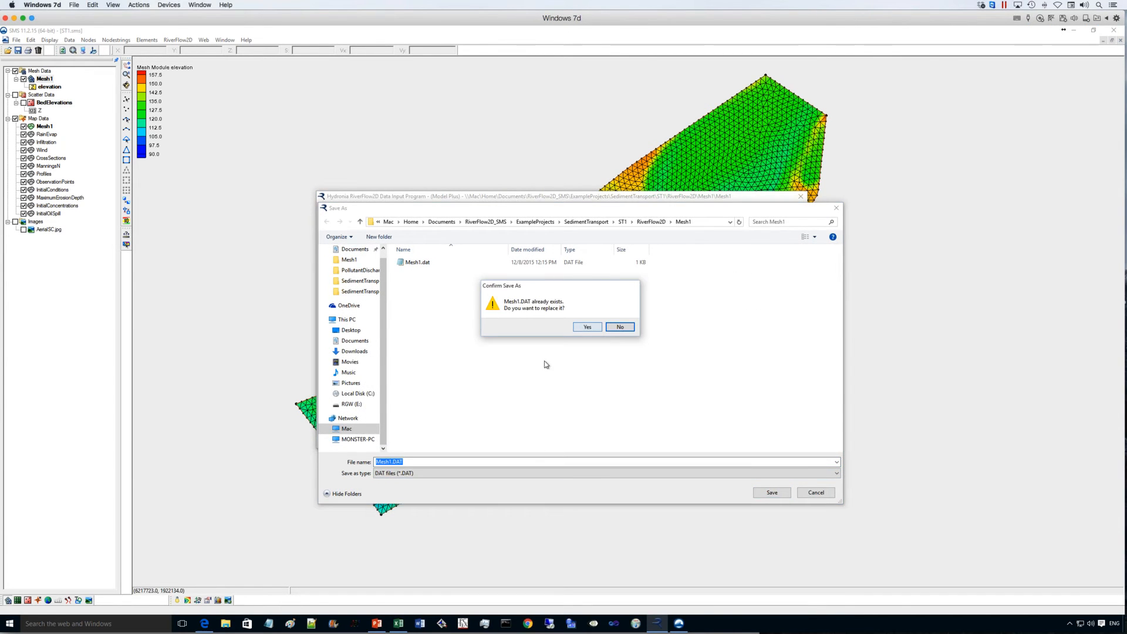
pyautogui.click(587, 327)
# - Run the RiverFlow2D simulation without saving changes again, then close the run window, the output window and the exit prompt
pyautogui.click(440, 438)
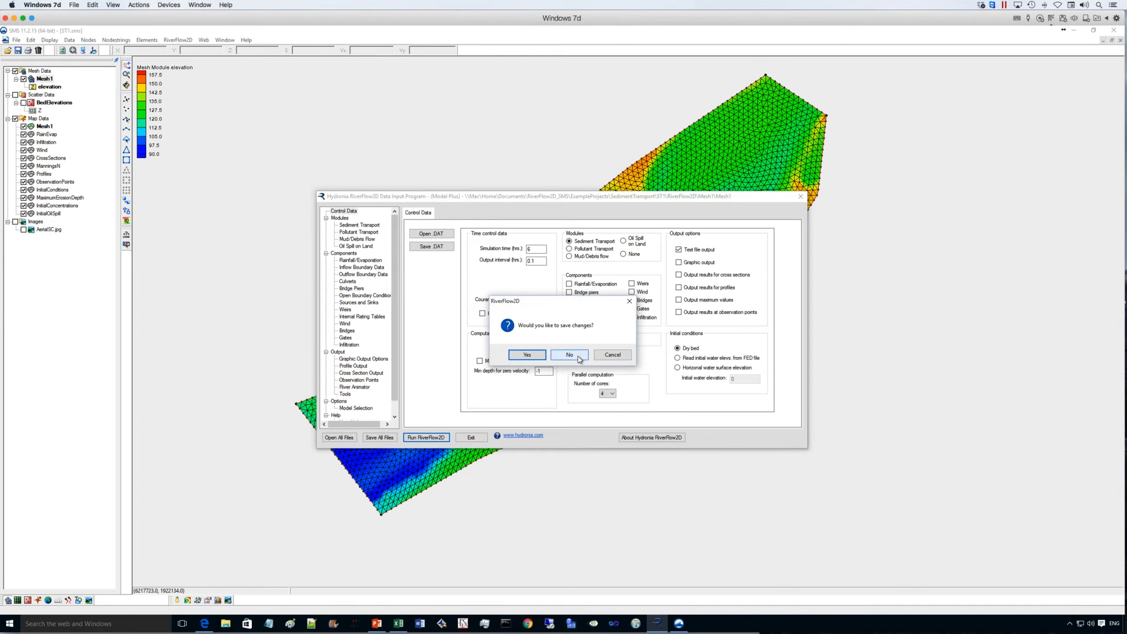
pyautogui.click(577, 356)
pyautogui.click(608, 357)
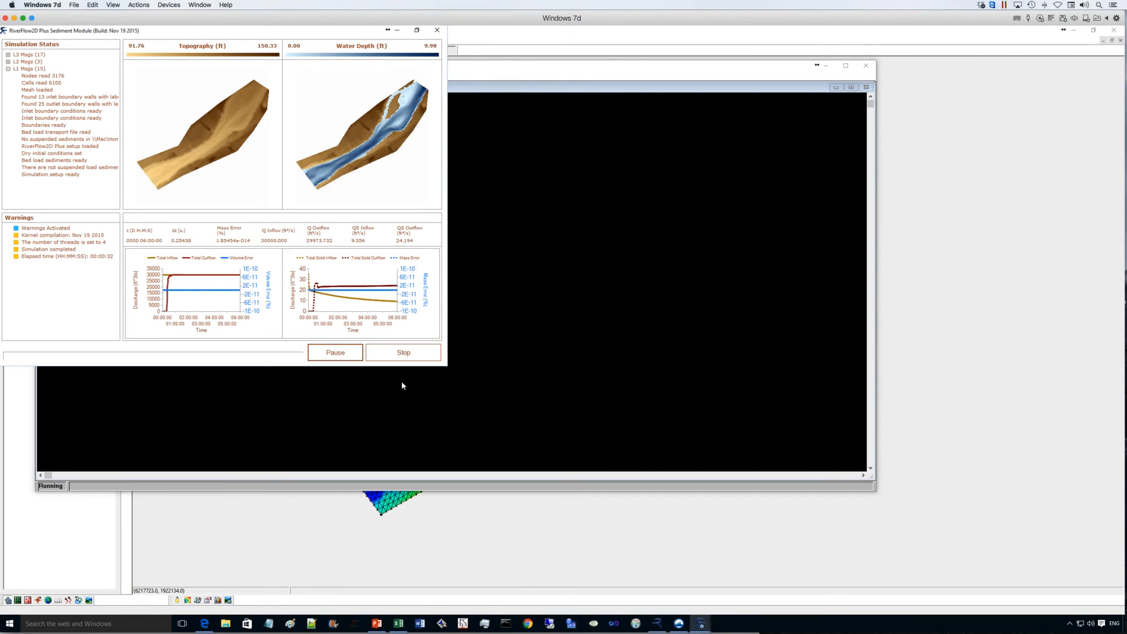
pyautogui.click(436, 30)
pyautogui.click(560, 360)
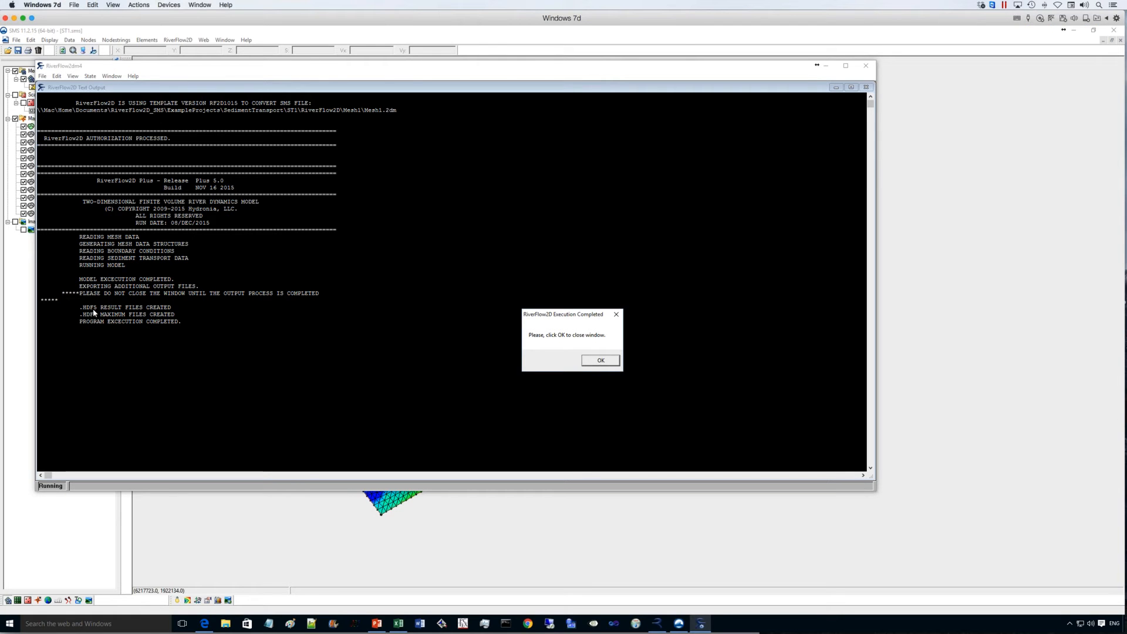
pyautogui.click(601, 361)
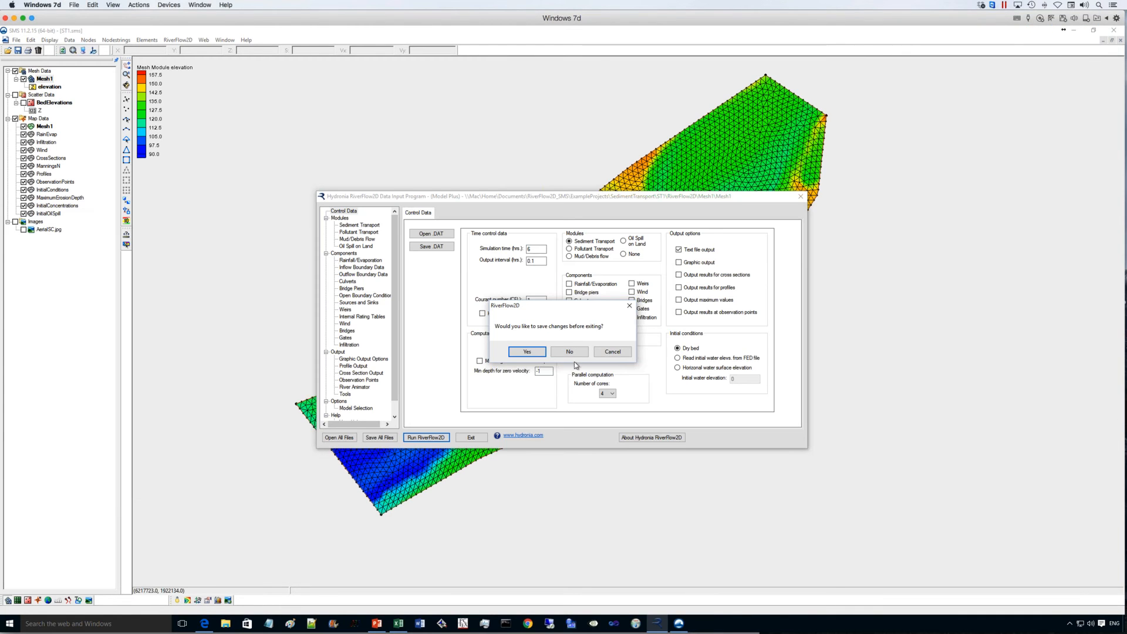
pyautogui.click(610, 350)
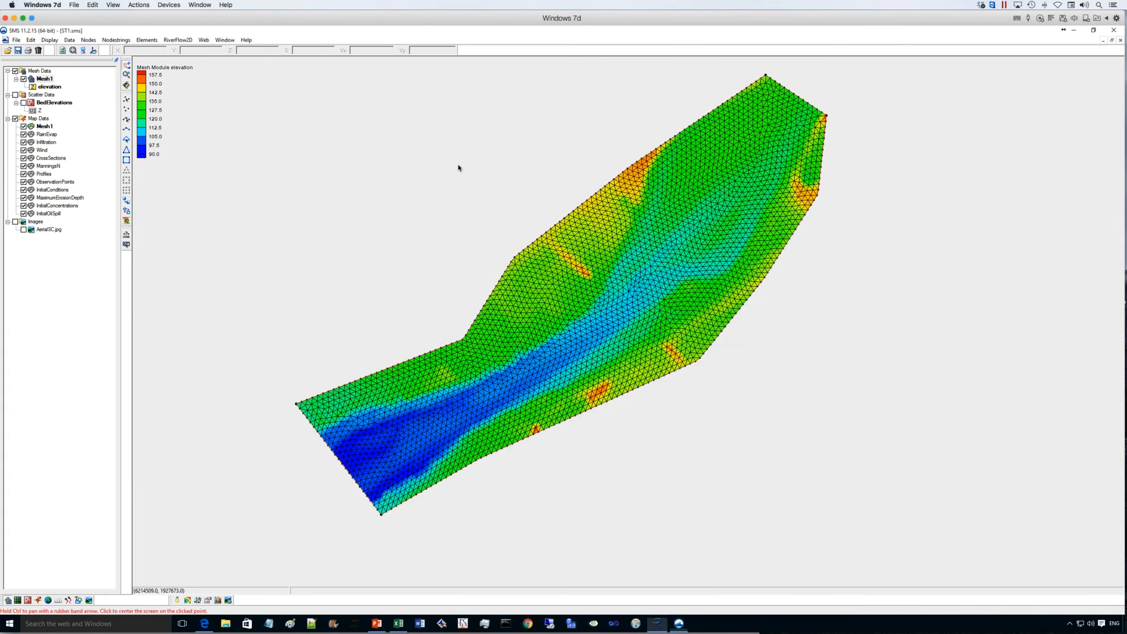
# - Load the results file Mesh1_RESULTS_1.HDF5 from the RiverFlow2D\Mesh1 folder into SMS
pyautogui.click(8, 50)
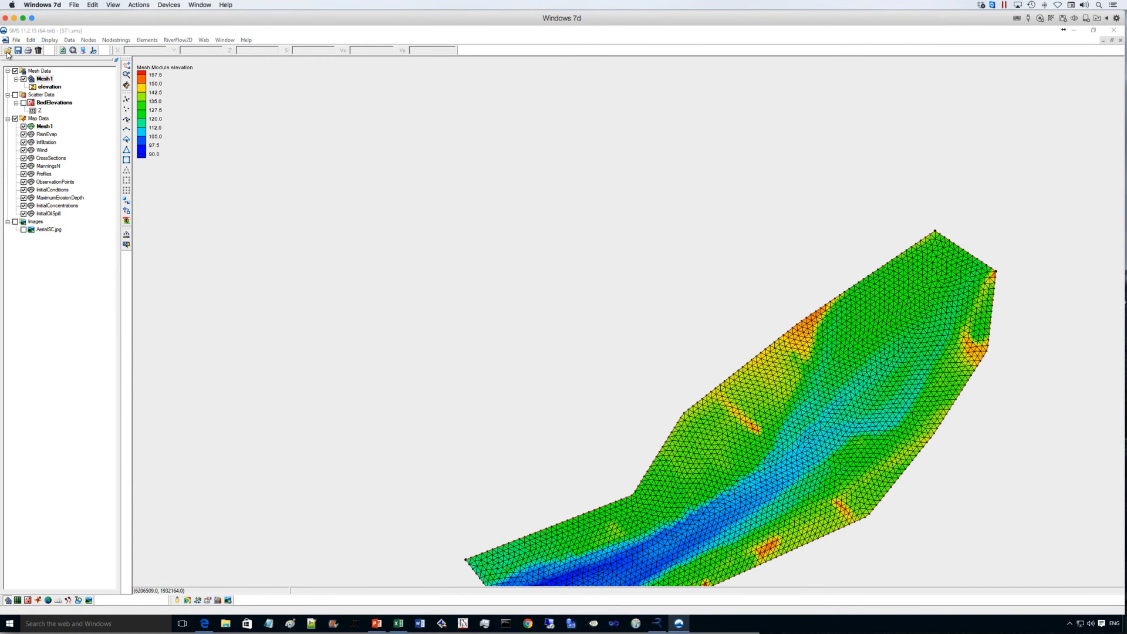
pyautogui.doubleClick(478, 243)
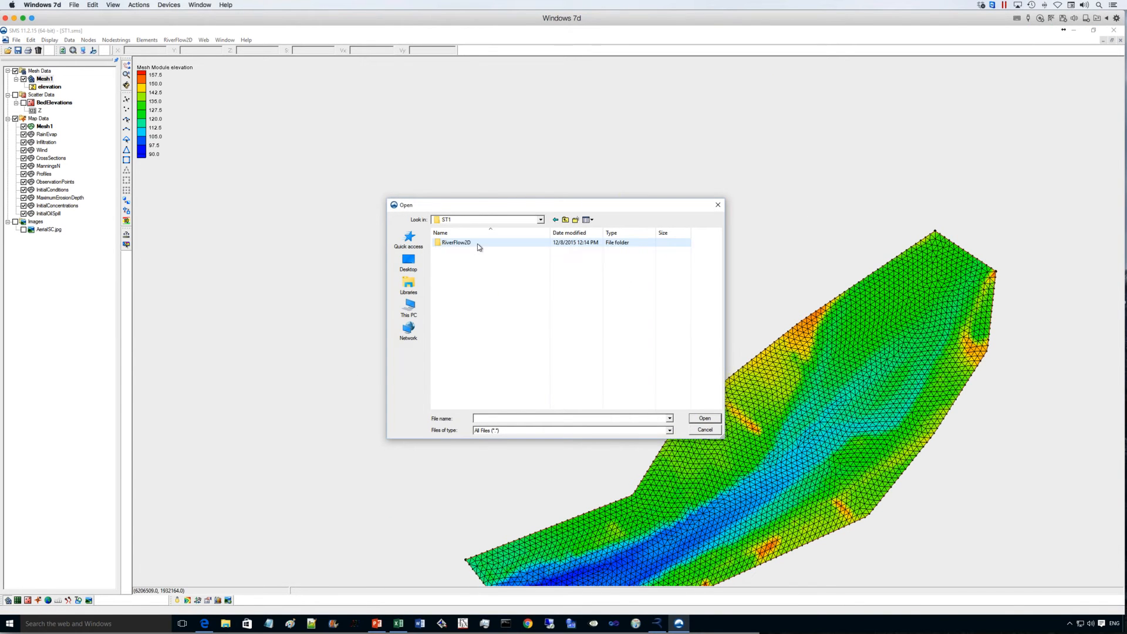
pyautogui.doubleClick(477, 243)
pyautogui.doubleClick(537, 244)
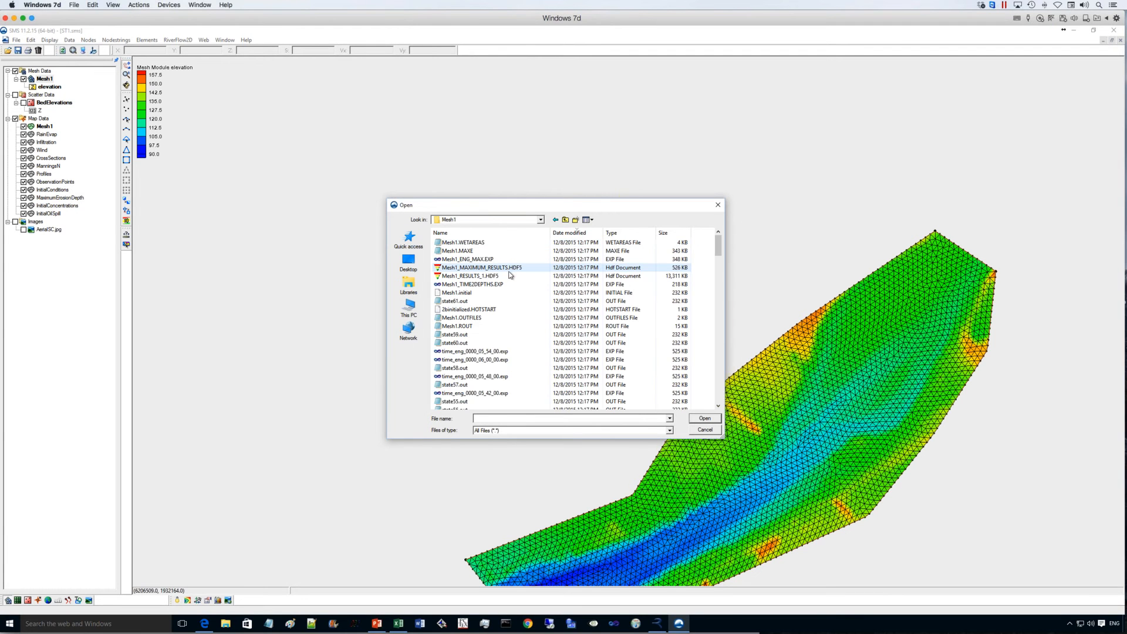
pyautogui.doubleClick(480, 275)
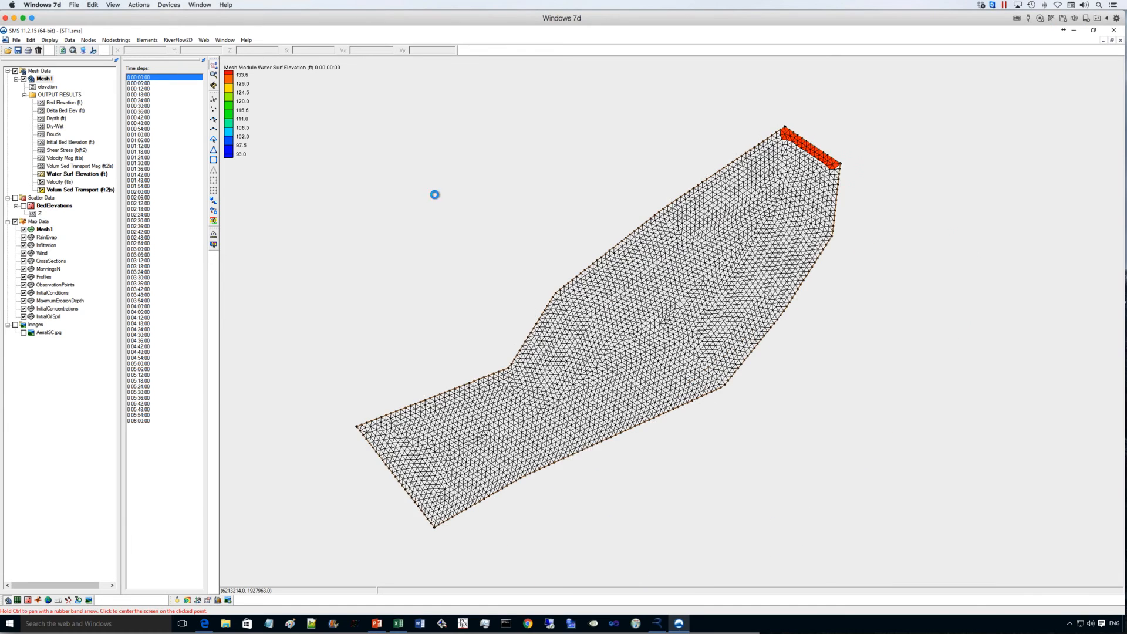
# - Examine how the water surface elevation develops by advancing through the time steps from 0 00:06:00
pyautogui.click(140, 84)
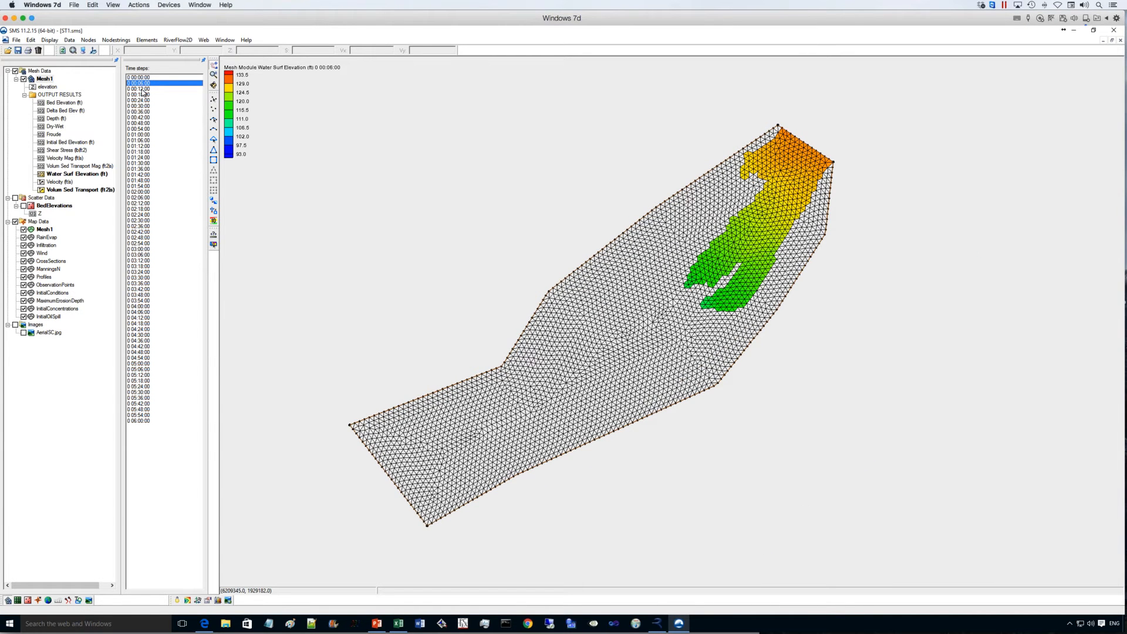
pyautogui.click(143, 89)
pyautogui.press('Down')
pyautogui.press('Down')
pyautogui.press('Down')
pyautogui.press('Down')
pyautogui.press('Down')
pyautogui.press('Down')
pyautogui.press('Down')
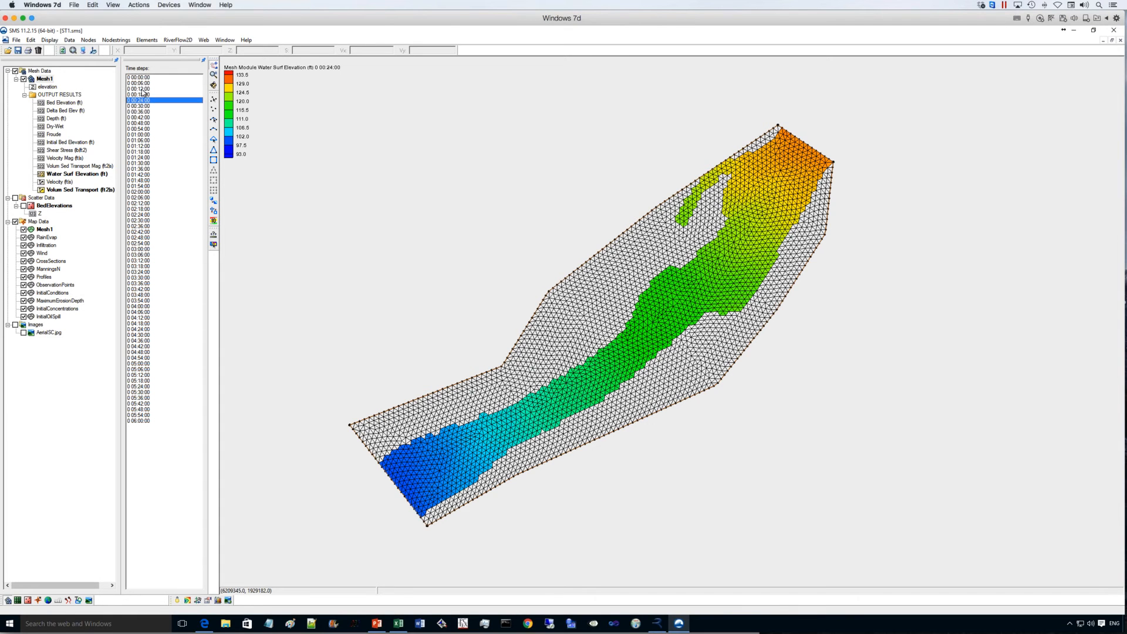
pyautogui.press('Down')
pyautogui.press('Down')
pyautogui.press('Down')
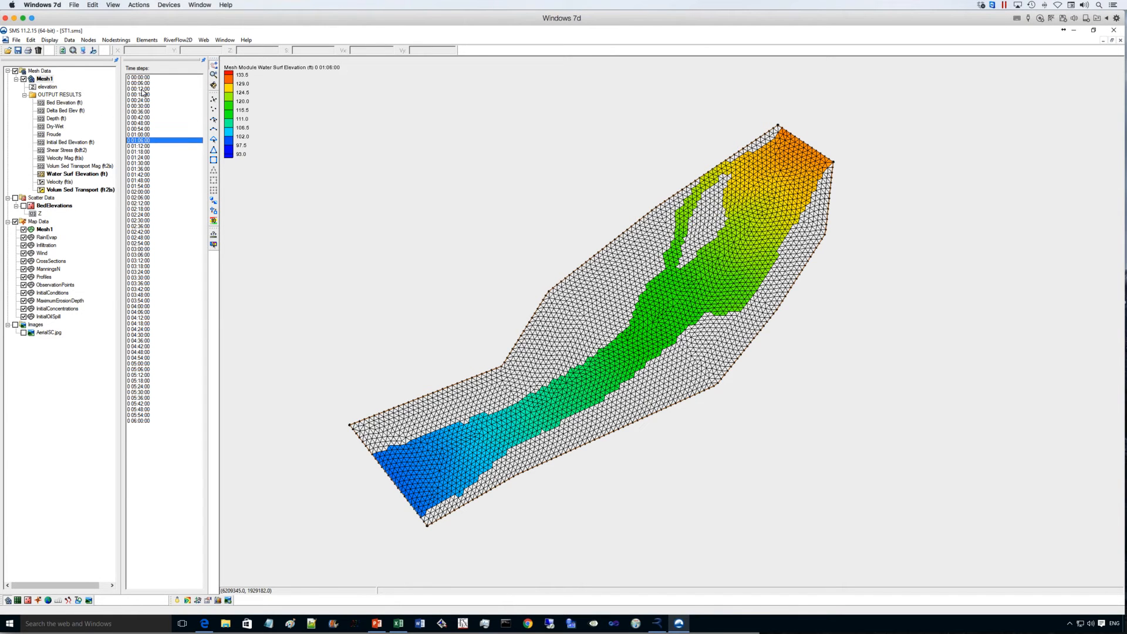
# - Display the Delta Bed Elev (ft) results and examine the bed changes from time step 0 00:00:00 to 0 05:48:00
pyautogui.click(69, 111)
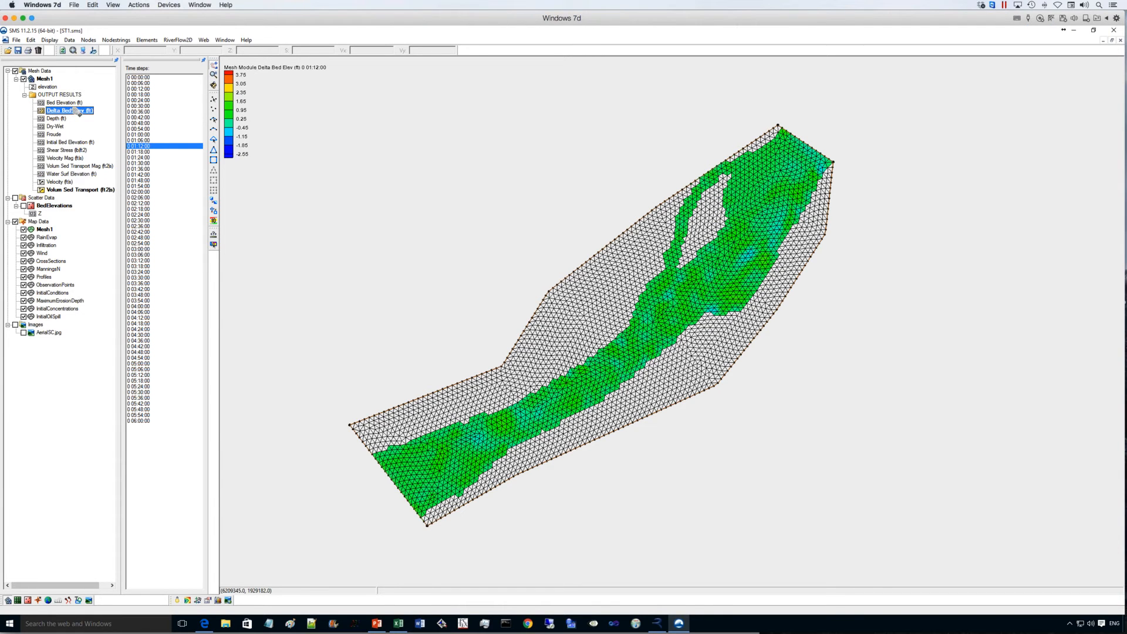
pyautogui.press('Down')
pyautogui.press('Up')
pyautogui.click(141, 78)
pyautogui.press('Down')
pyautogui.press('Down')
pyautogui.press('Down')
pyautogui.press('Down')
pyautogui.press('Down')
pyautogui.press('Down')
pyautogui.press('Down')
pyautogui.press('Down')
pyautogui.press('Down')
pyautogui.press('Down')
pyautogui.press('Down')
pyautogui.press('Down')
pyautogui.press('Down')
pyautogui.press('Down')
pyautogui.press('Down')
pyautogui.press('Down')
pyautogui.press('Down')
pyautogui.press('Down')
pyautogui.press('Down')
pyautogui.press('Down')
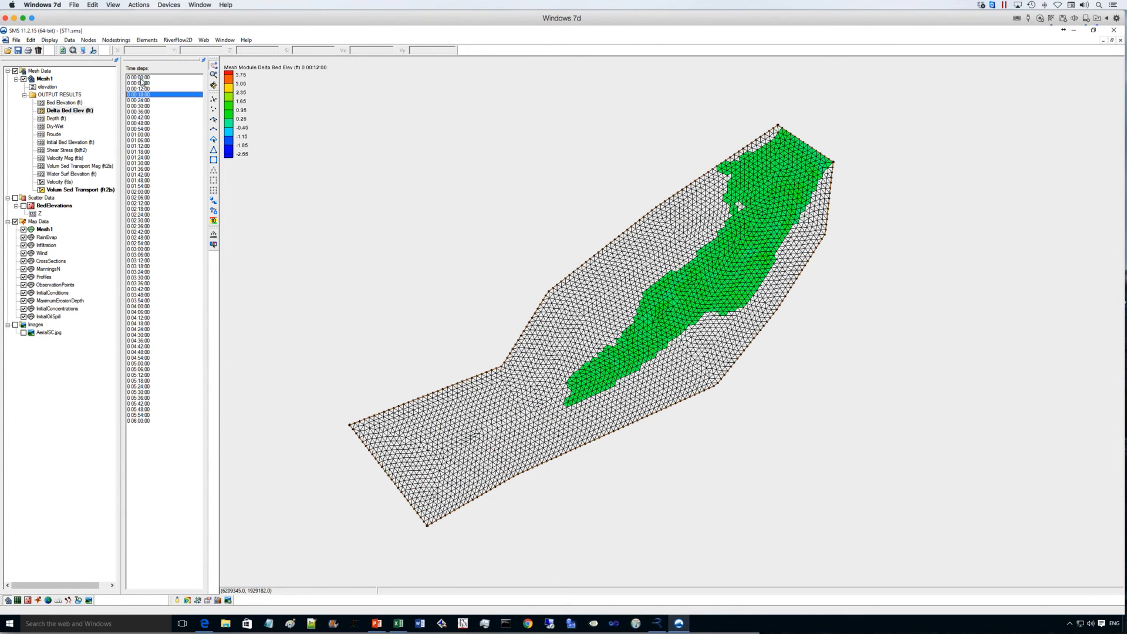
pyautogui.press('Down')
pyautogui.press('Down')
pyautogui.press('Down')
pyautogui.press('Down')
pyautogui.press('Down')
pyautogui.press('Down')
pyautogui.press('Down')
pyautogui.press('Down')
pyautogui.press('Down')
pyautogui.press('Down')
pyautogui.press('Down')
pyautogui.press('Down')
pyautogui.press('Down')
pyautogui.press('Down')
pyautogui.press('Down')
pyautogui.press('Down')
pyautogui.press('Down')
pyautogui.press('Down')
pyautogui.press('Down')
pyautogui.press('Down')
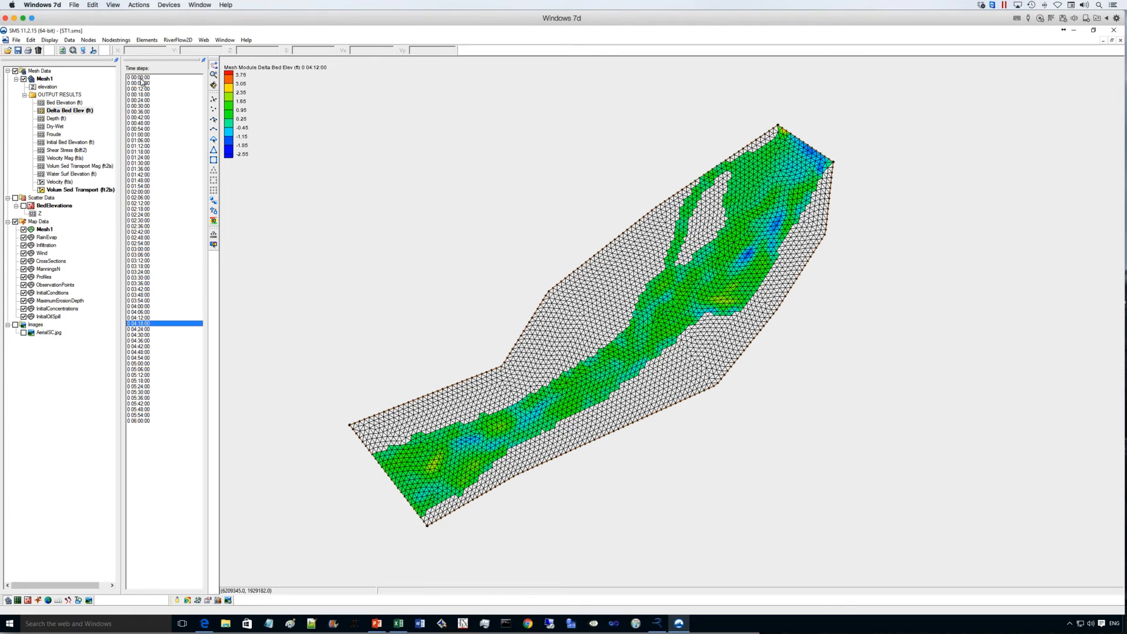
pyautogui.press('Down')
pyautogui.press('Down')
pyautogui.press('Down')
pyautogui.press('Down')
pyautogui.press('Down')
pyautogui.press('Down')
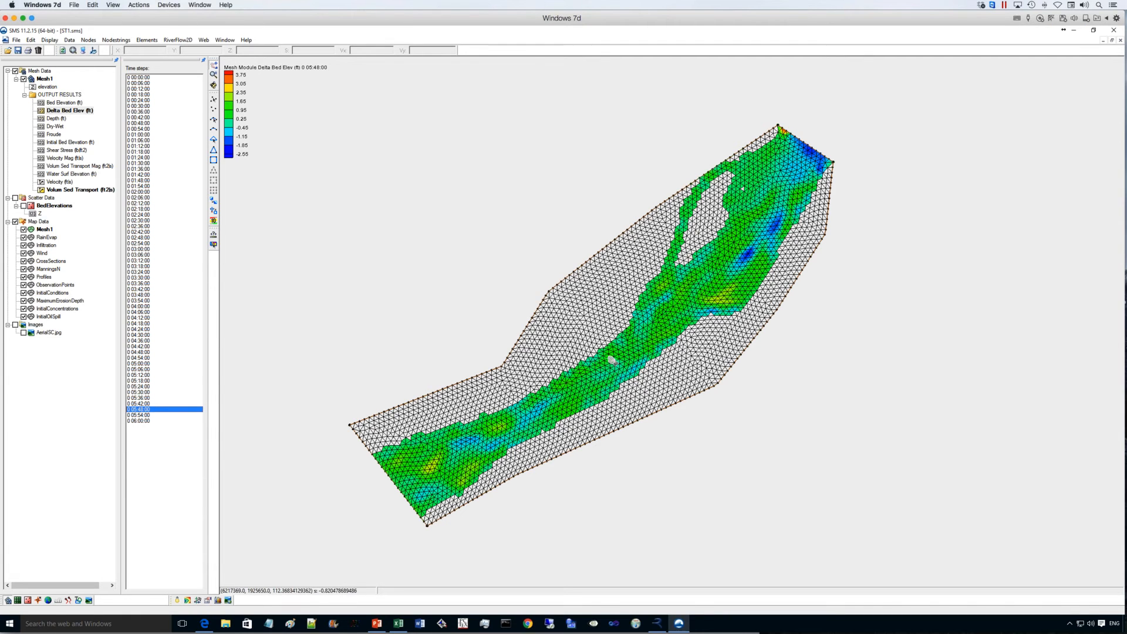
# - Rotate the mesh into an oblique 3D view and hide all Map Data coverages
pyautogui.click(213, 86)
pyautogui.moveTo(553, 371); pyautogui.dragTo(651, 270)
pyautogui.scroll(3, 651, 270)
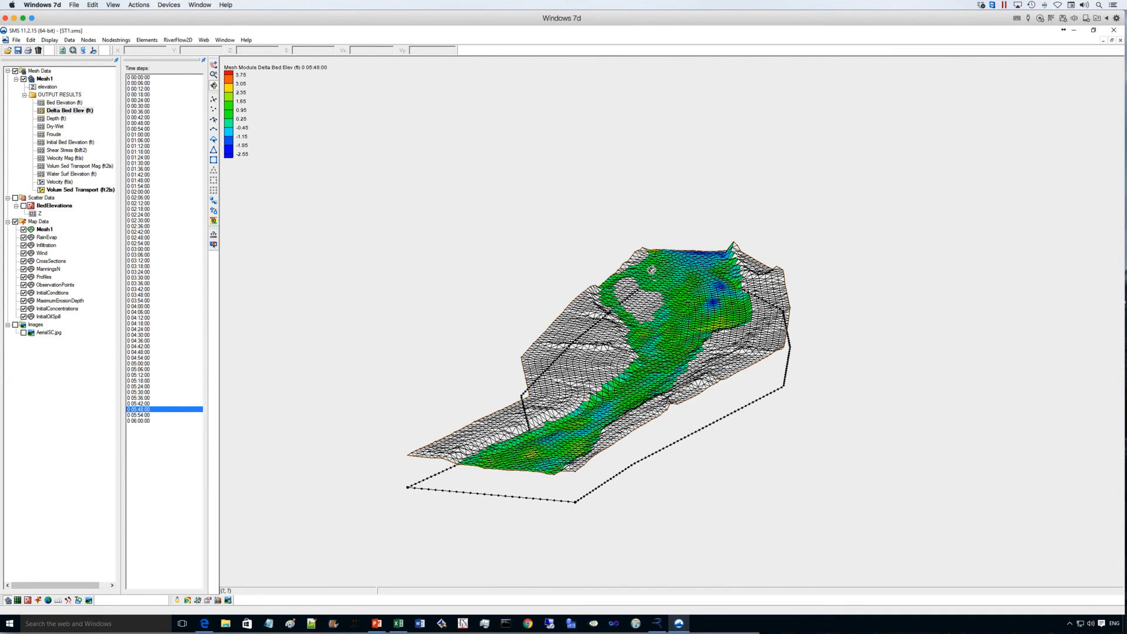
pyautogui.moveTo(614, 302)
pyautogui.mouseDown()
pyautogui.moveTo(588, 272)
pyautogui.moveTo(624, 317)
pyautogui.mouseUp()
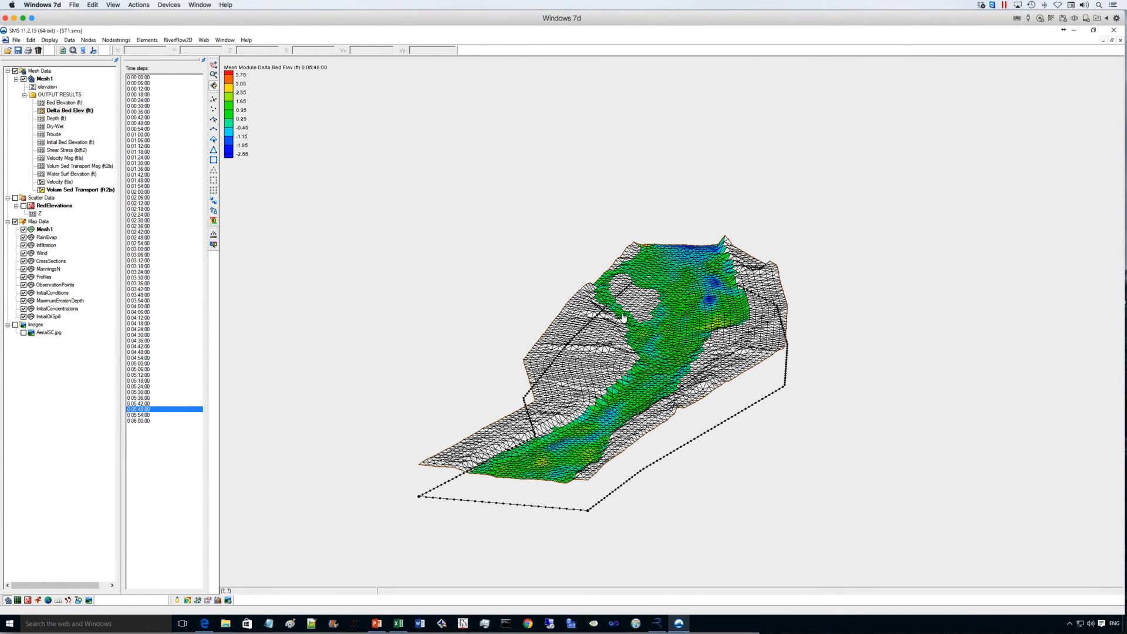
pyautogui.click(15, 222)
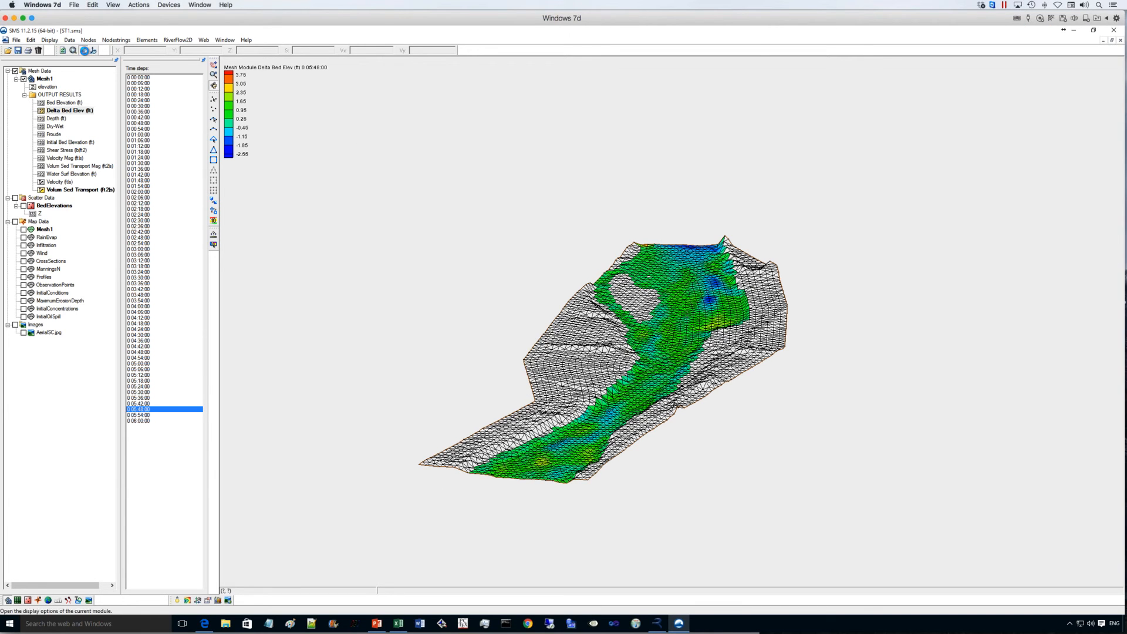
pyautogui.click(85, 51)
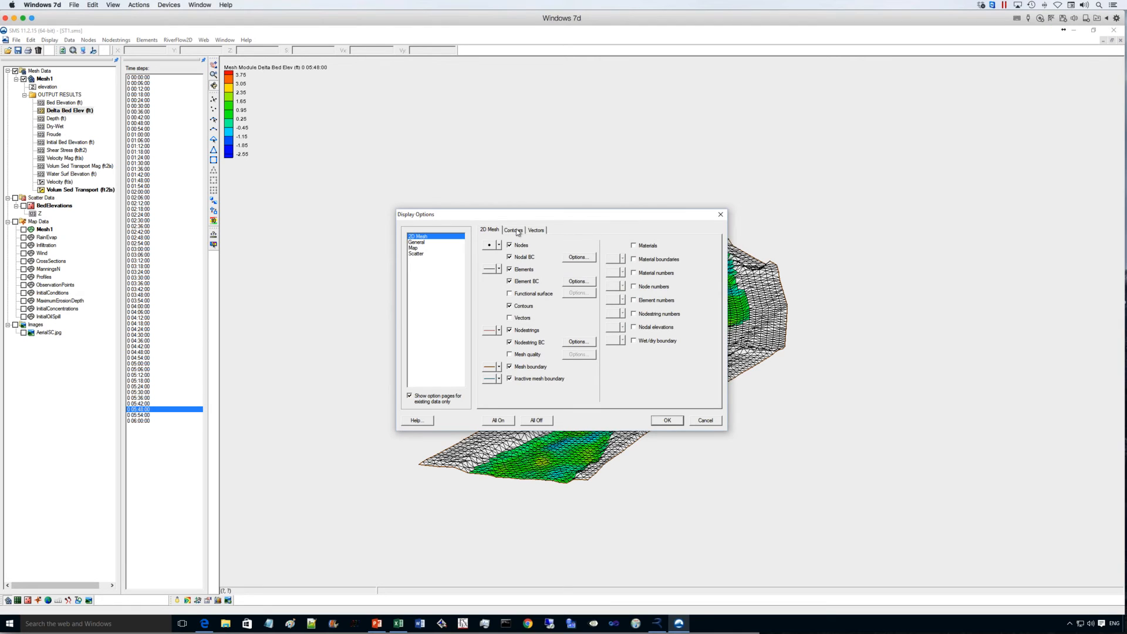
pyautogui.click(422, 242)
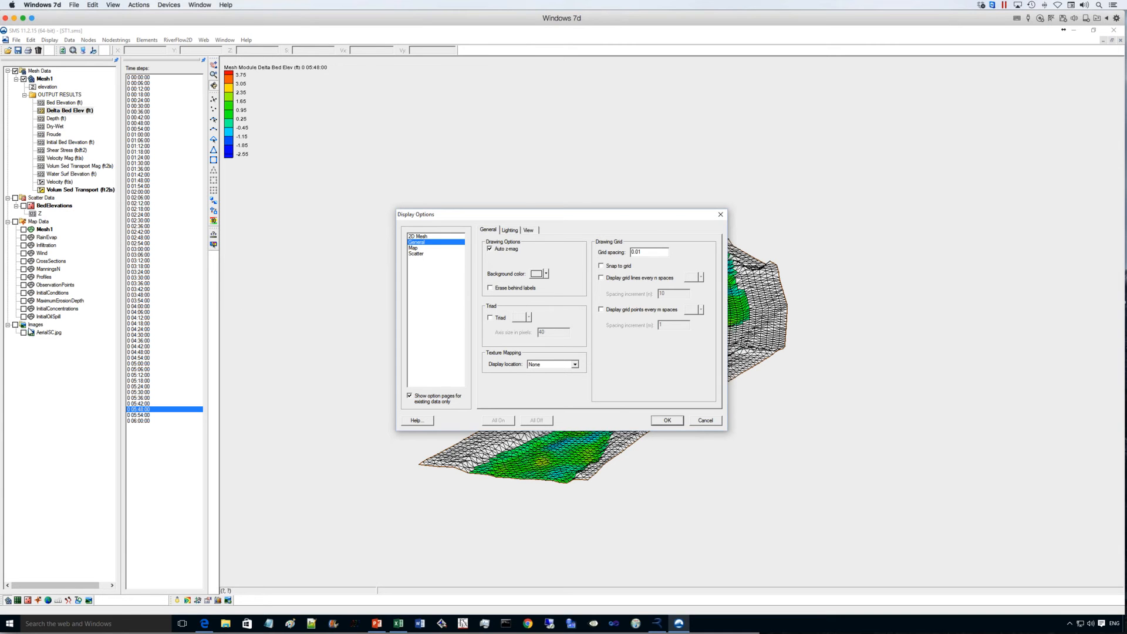
pyautogui.click(704, 420)
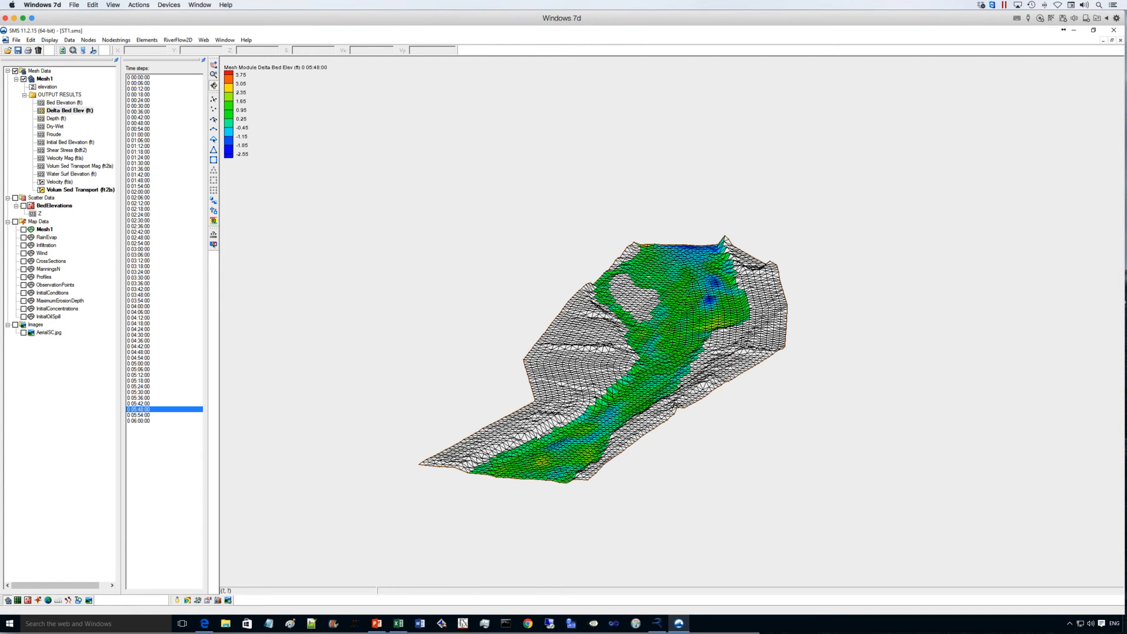
# - Show the AerialSC.jpg image and drape it over the mesh with the general texture mapping display option, then adjust the 3D view
pyautogui.click(24, 332)
pyautogui.click(93, 52)
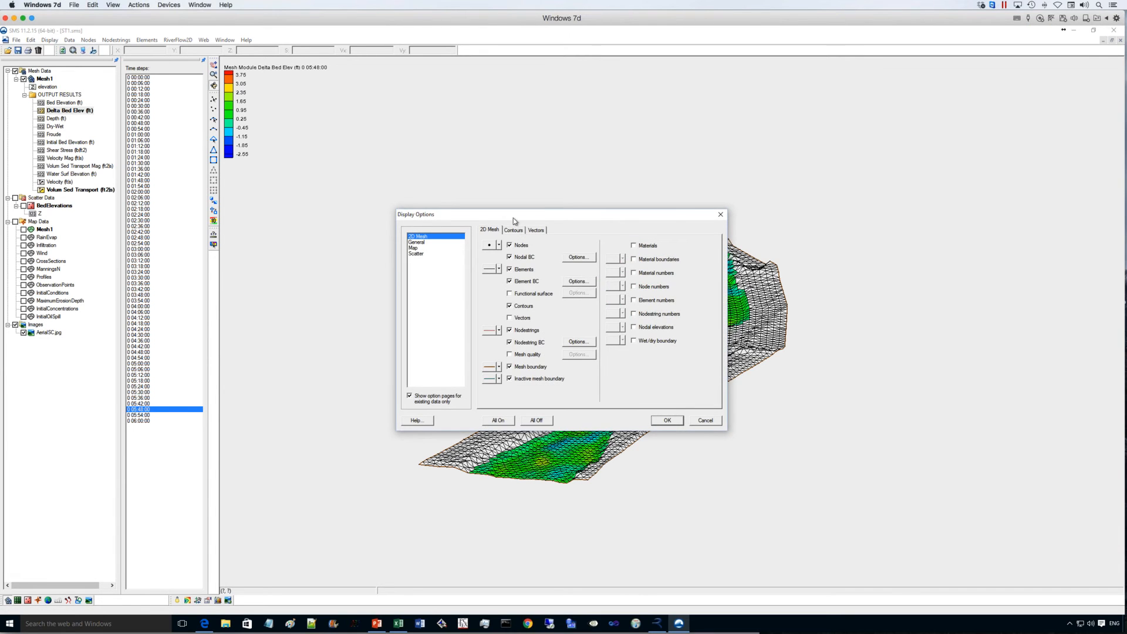
pyautogui.click(438, 242)
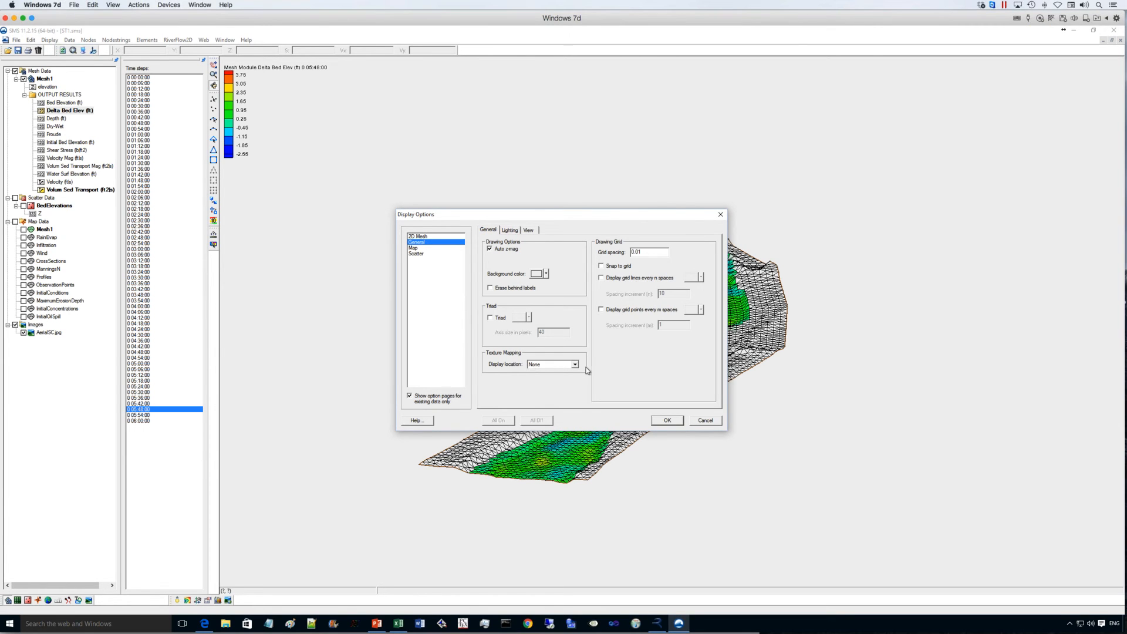
pyautogui.click(575, 364)
pyautogui.click(543, 376)
pyautogui.click(666, 421)
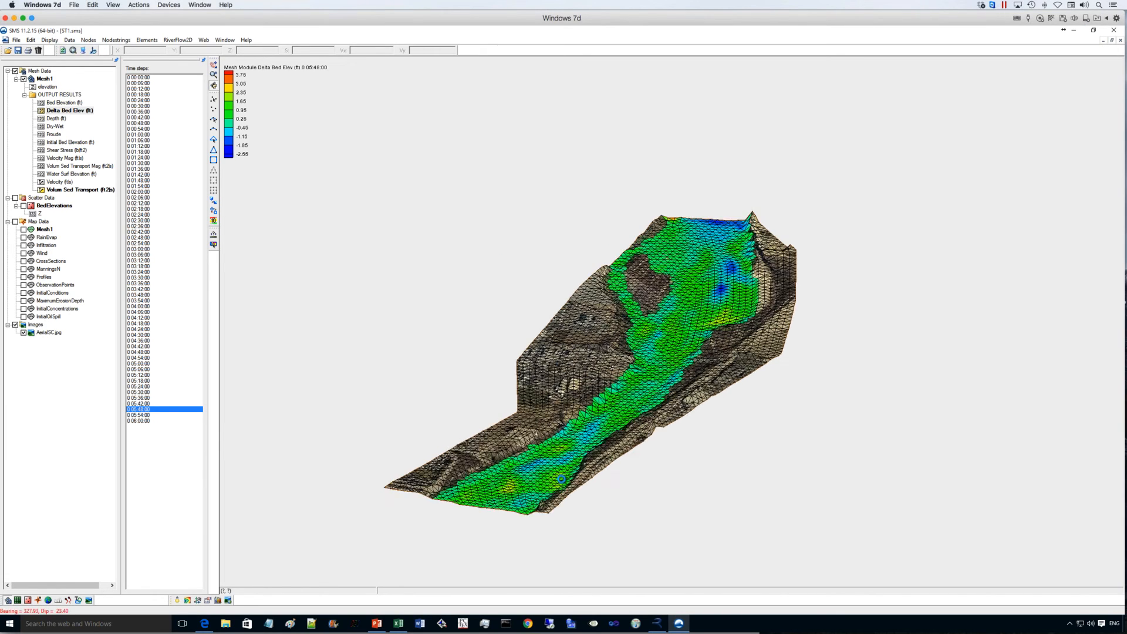
pyautogui.moveTo(561, 479); pyautogui.dragTo(627, 159)
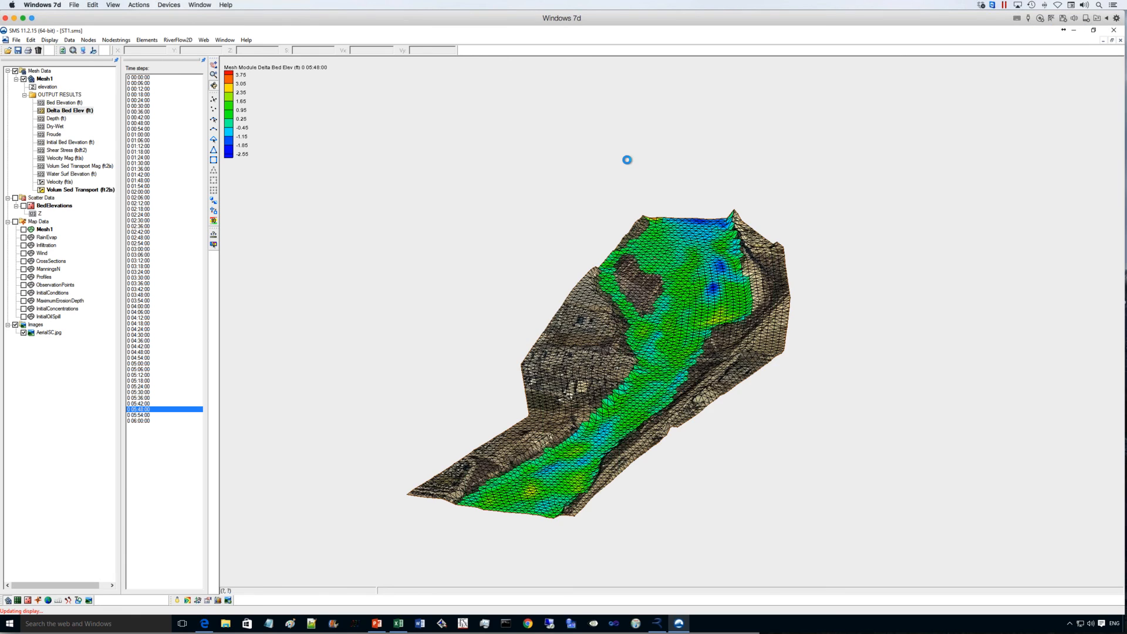
# - Turn off the mesh nodes, elements, nodal BC and element BC, and make the contours partly transparent over the aerial image
pyautogui.scroll(5, 627, 160)
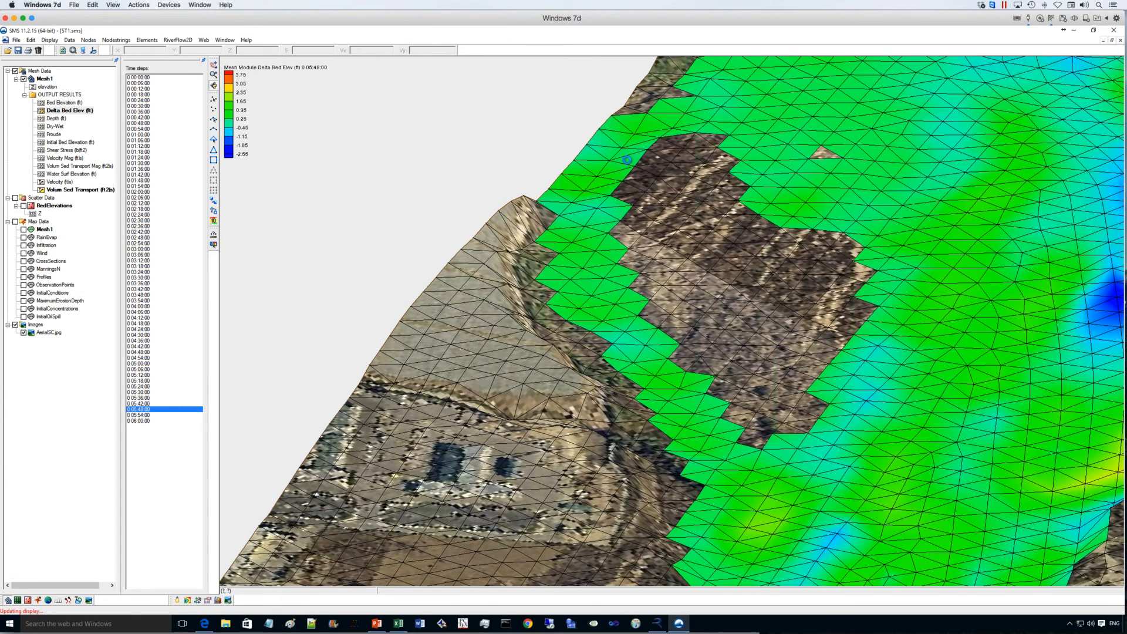
pyautogui.scroll(-6, 626, 159)
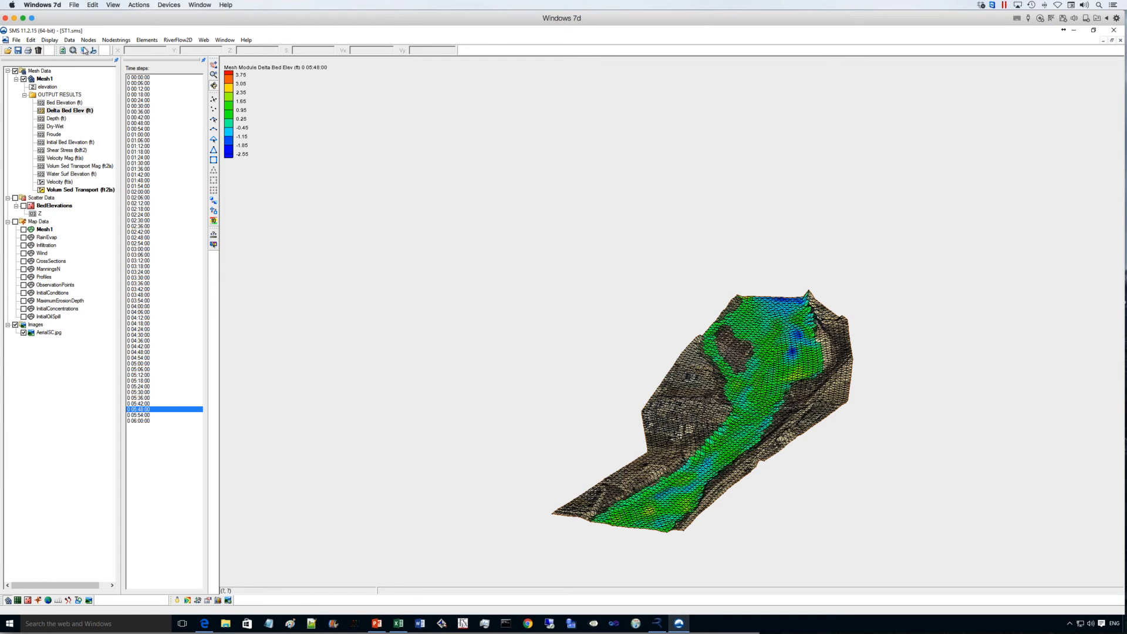
pyautogui.click(84, 51)
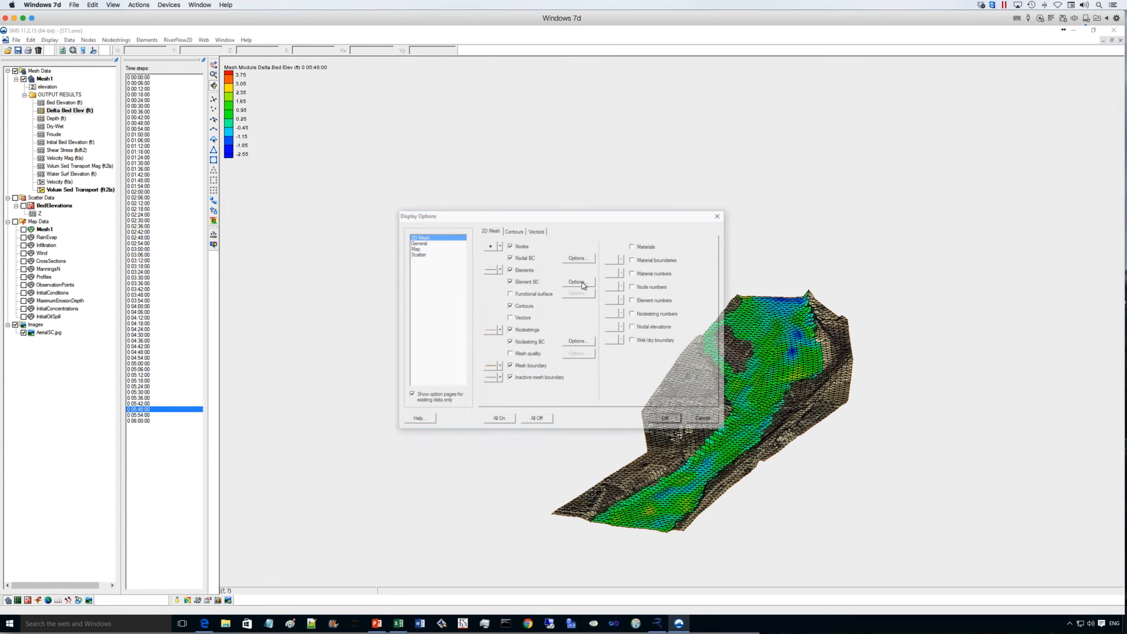
pyautogui.click(509, 245)
pyautogui.click(509, 269)
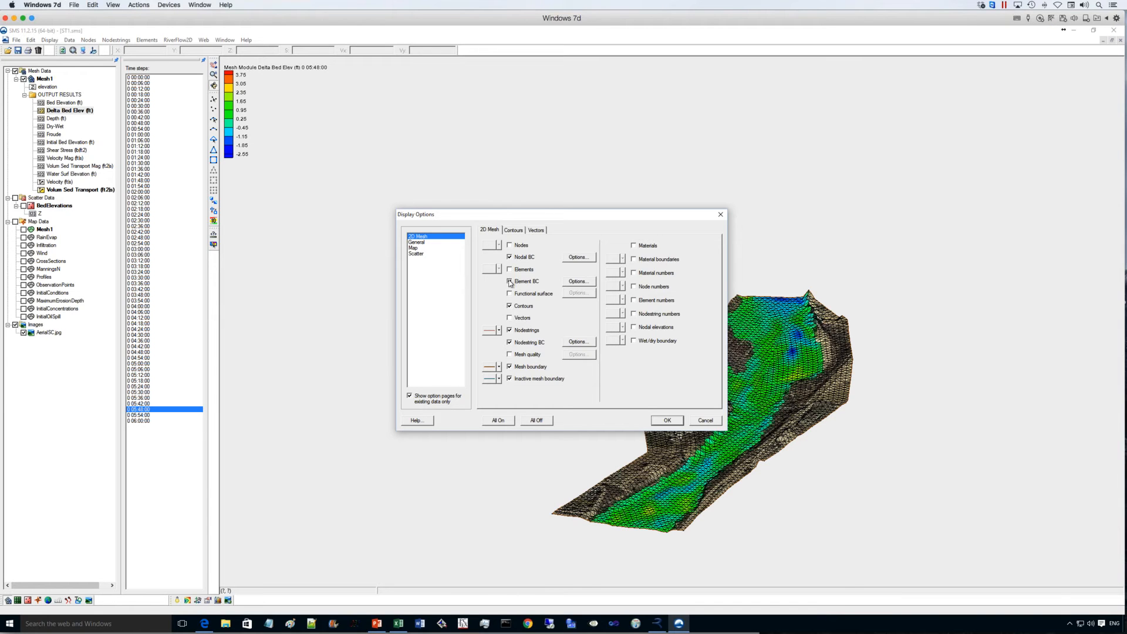
pyautogui.click(509, 282)
pyautogui.click(508, 257)
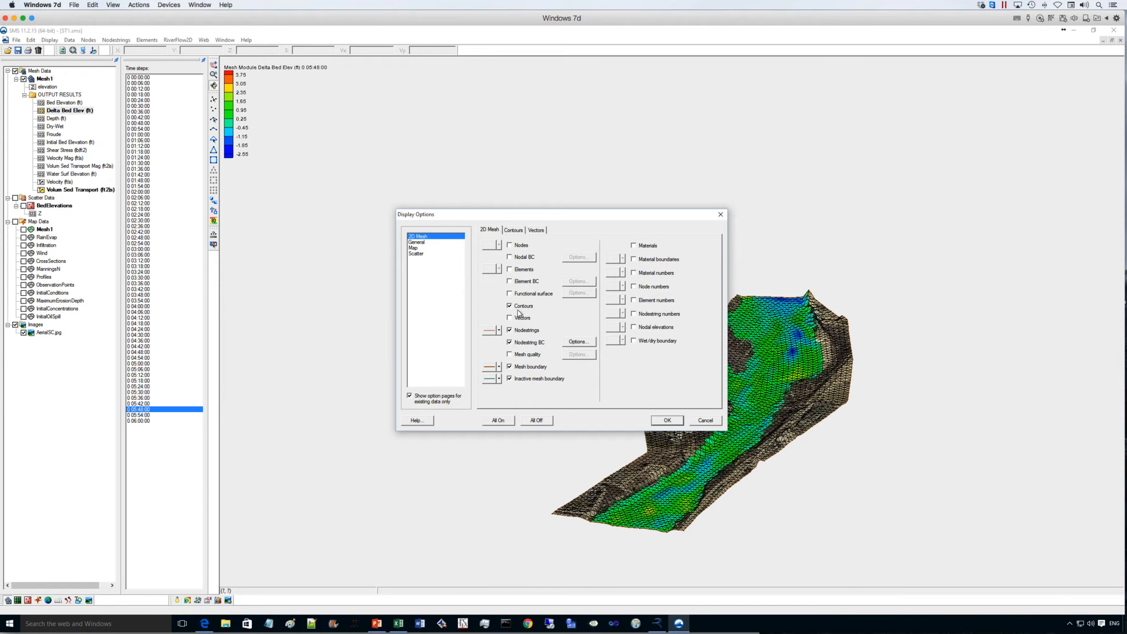
pyautogui.click(514, 230)
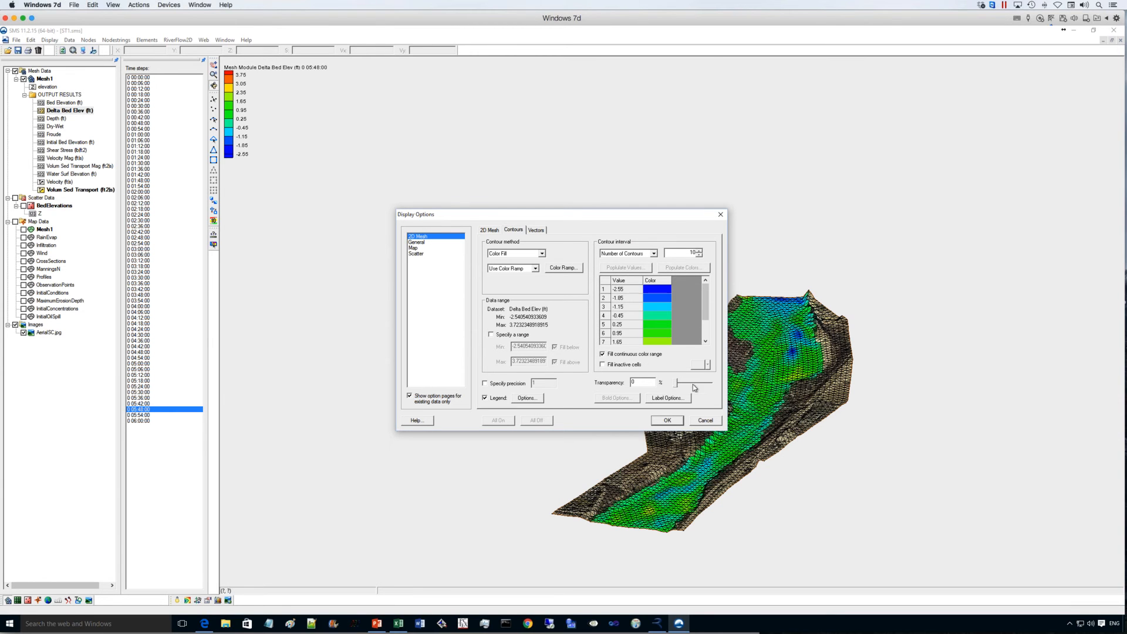
pyautogui.click(668, 421)
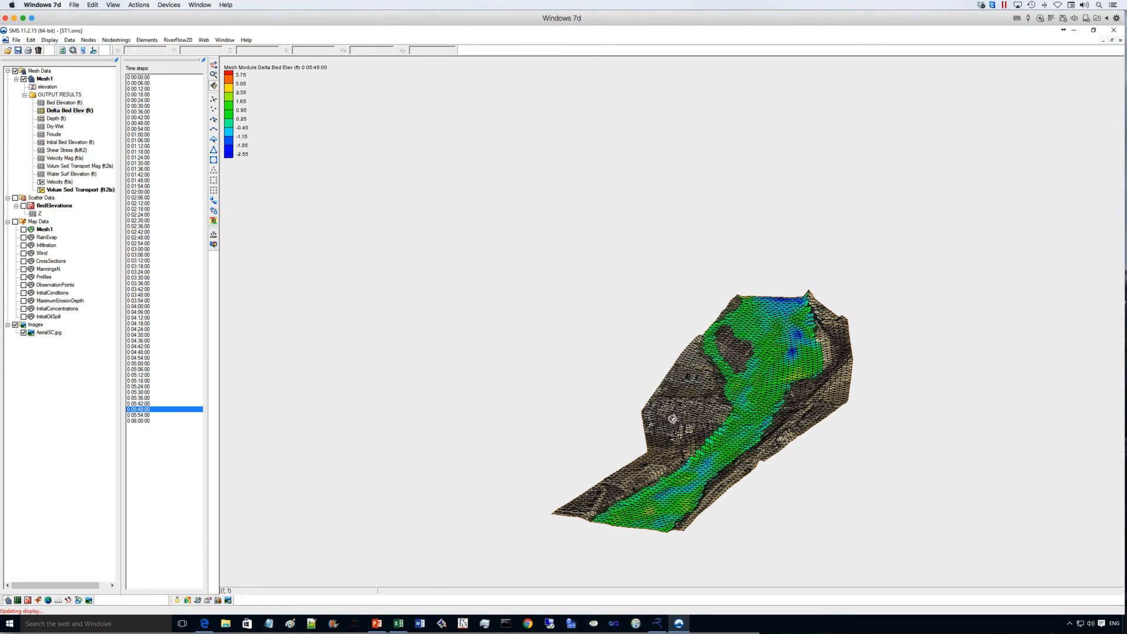
# - Examine the draped Delta Bed Elev (ft) contours from several 3D angles and compare them with the Depth (ft) results
pyautogui.moveTo(720, 416); pyautogui.dragTo(590, 415)
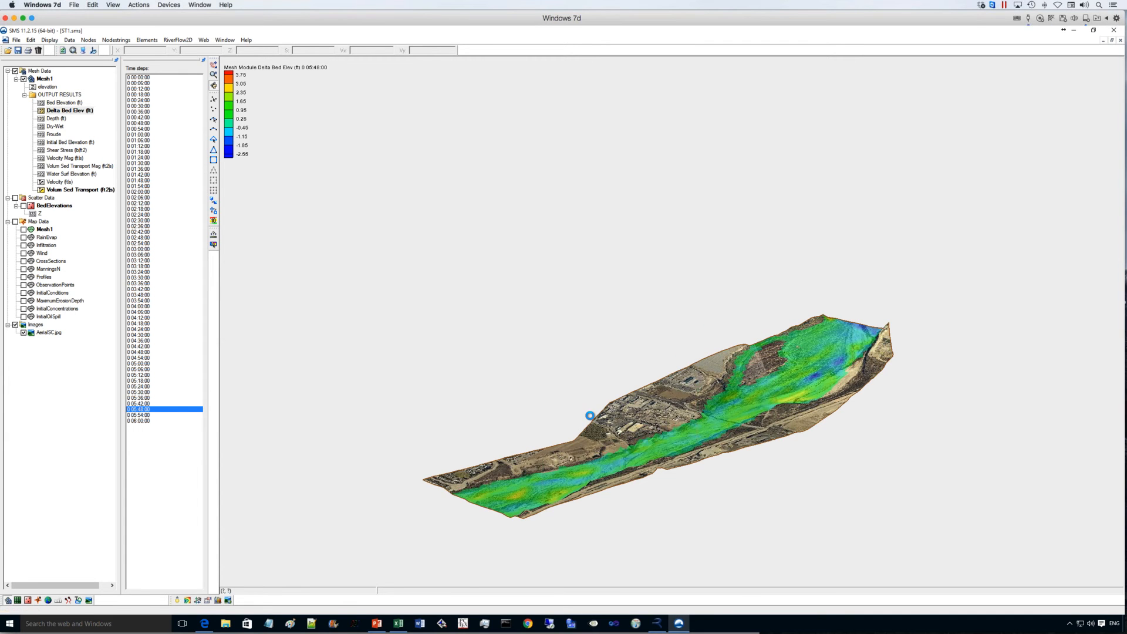
pyautogui.scroll(3, 590, 411)
pyautogui.moveTo(540, 296); pyautogui.dragTo(203, 367)
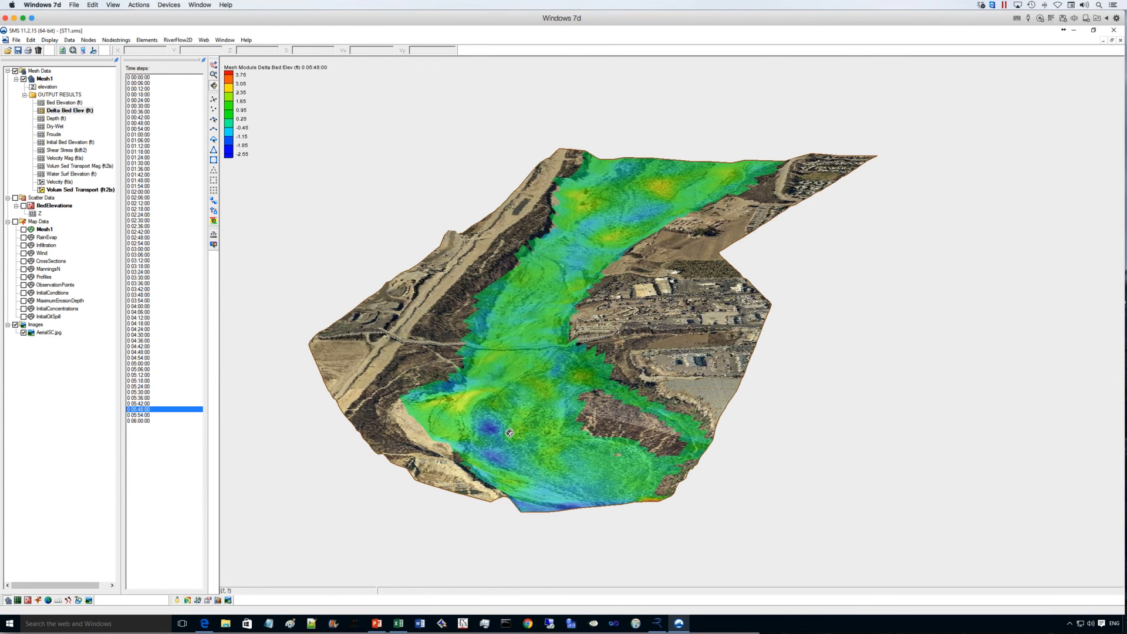
pyautogui.moveTo(511, 419); pyautogui.dragTo(512, 406)
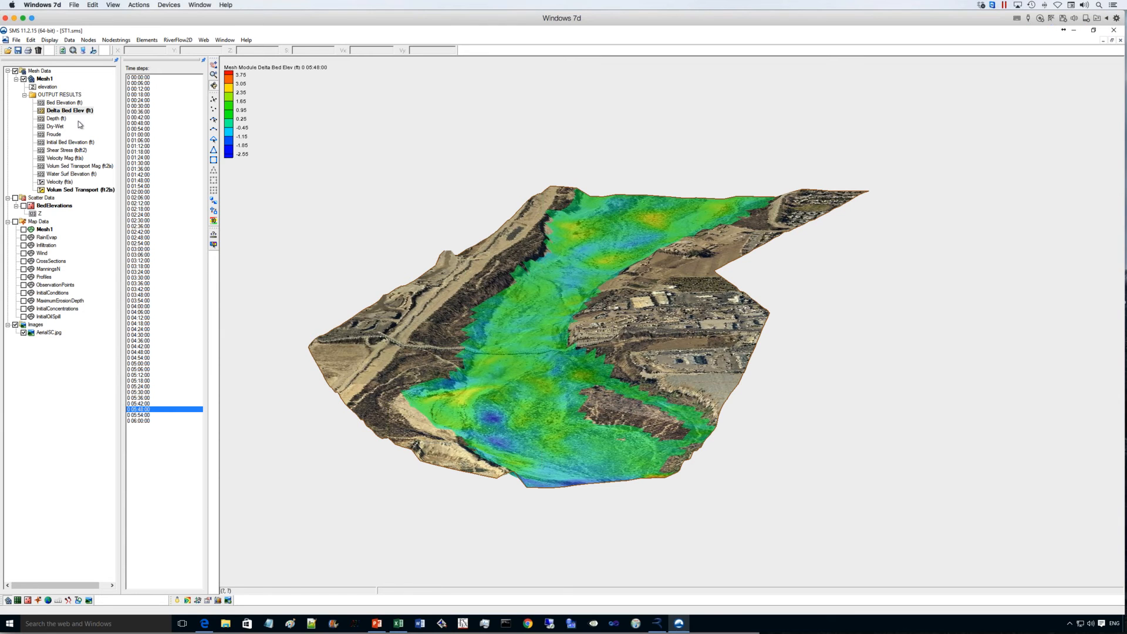
pyautogui.click(53, 118)
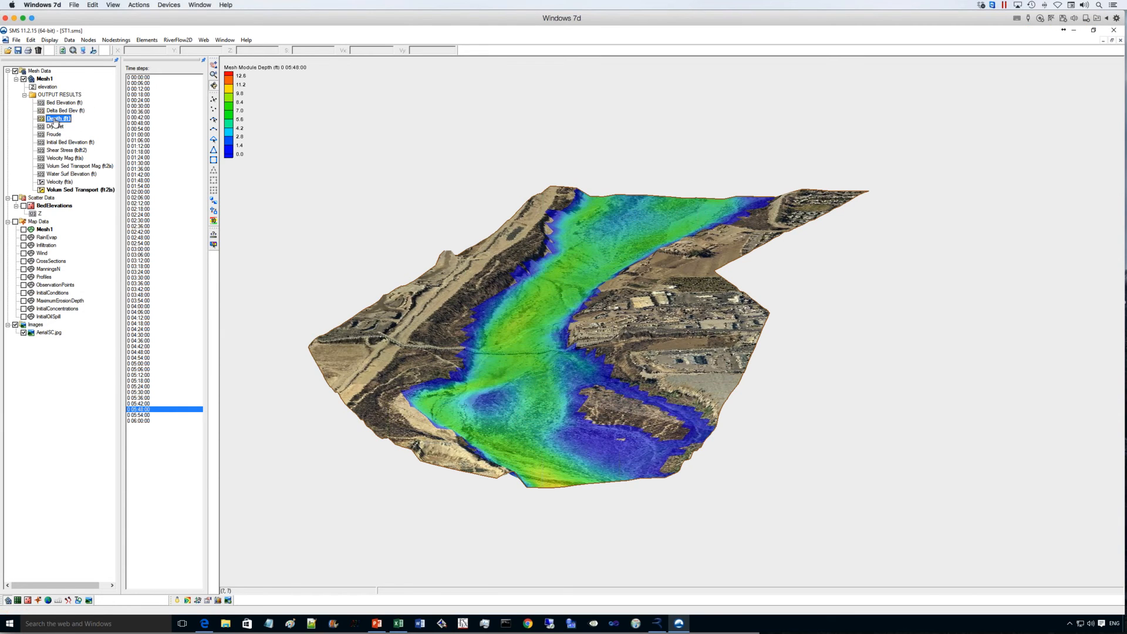
pyautogui.click(57, 111)
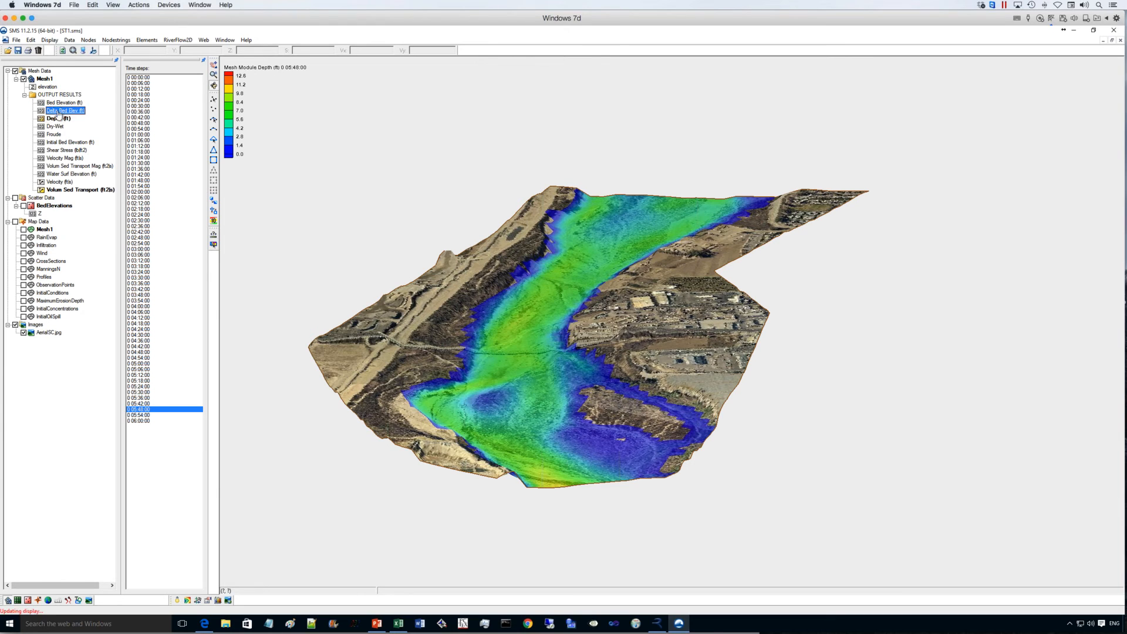
# - Load the maximum results file so its datasets are added to the mesh
pyautogui.click(8, 51)
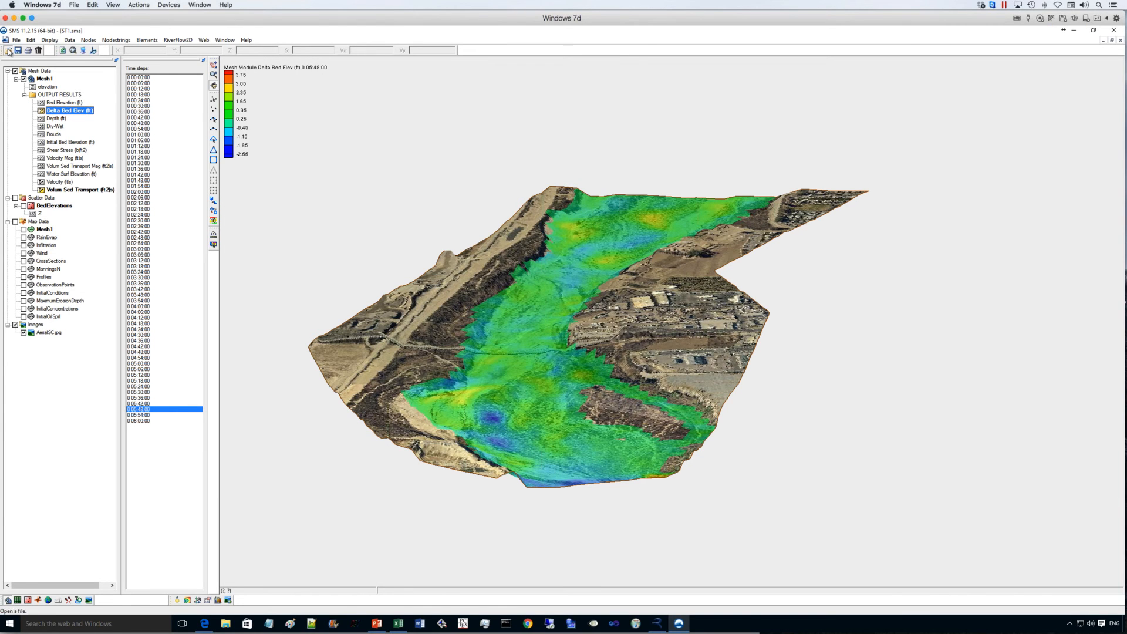
pyautogui.click(455, 267)
pyautogui.doubleClick(455, 267)
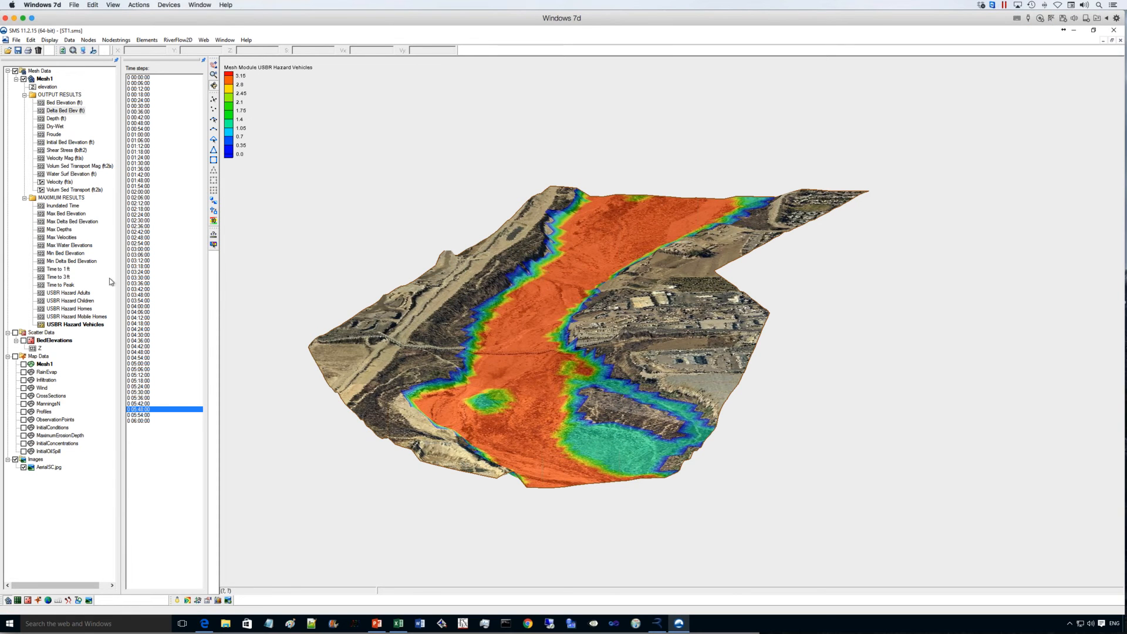
# - Display the Max Bed Elevation results followed by Max Delta Bed Elevation, and inspect the latter from a low oblique angle
pyautogui.click(69, 214)
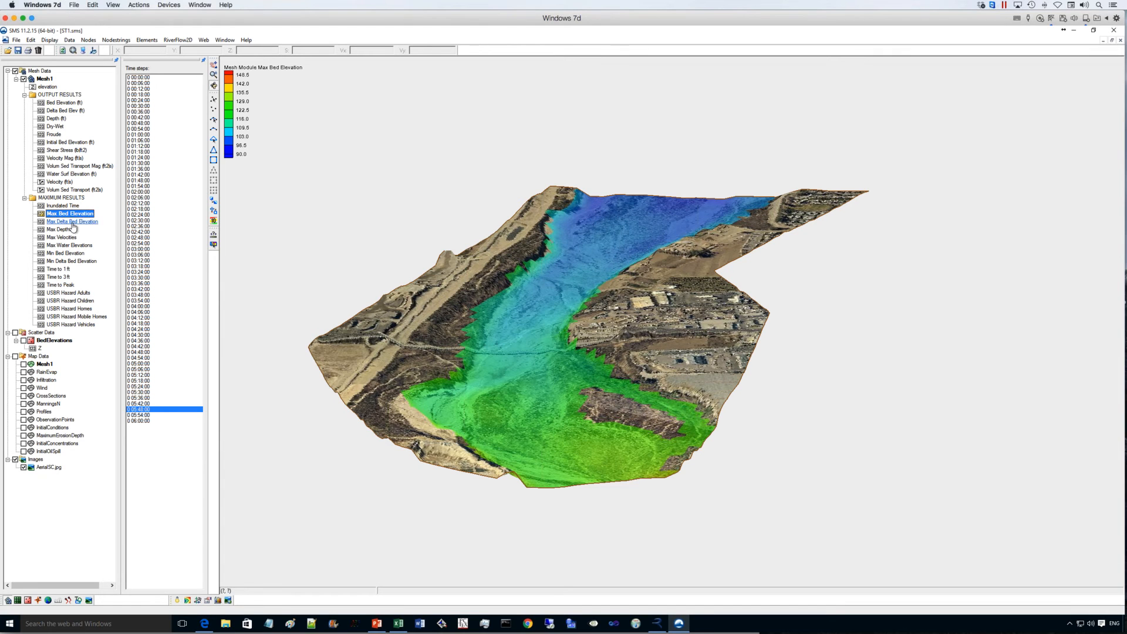
pyautogui.click(69, 221)
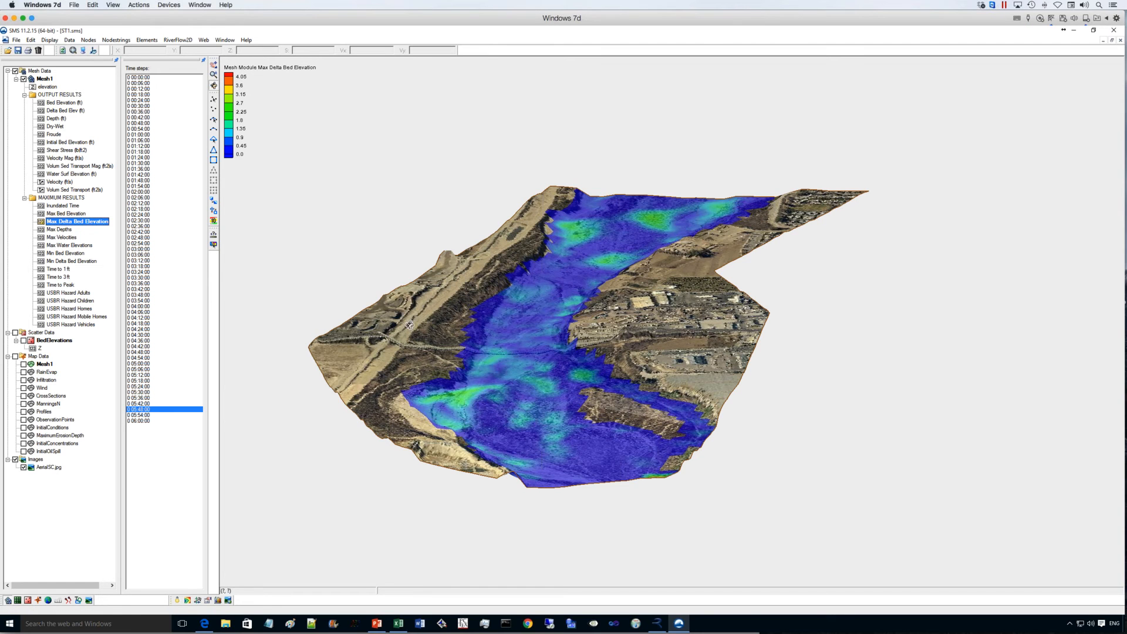
pyautogui.moveTo(579, 459); pyautogui.dragTo(972, 428)
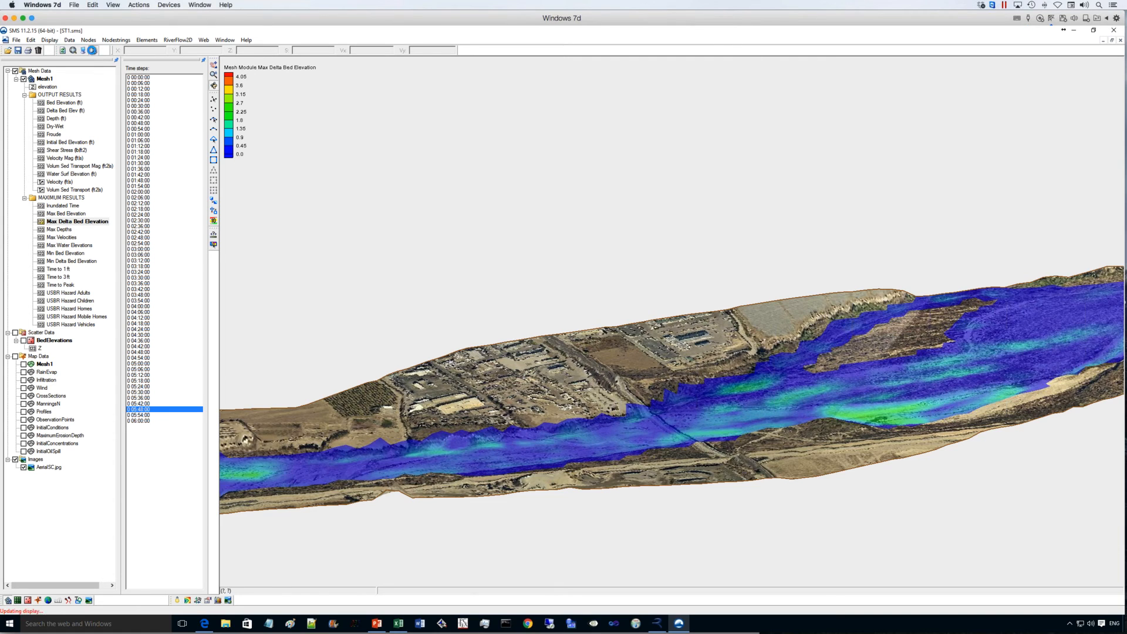
# - Return to plan view framed on the river mesh and hide the aerial image
pyautogui.click(92, 50)
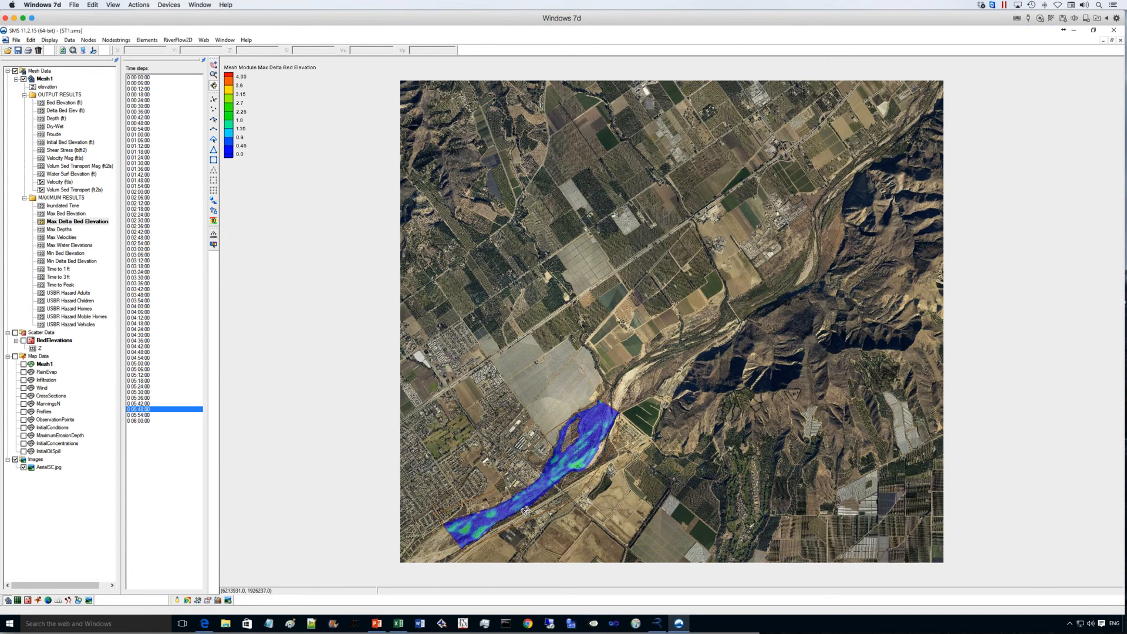
pyautogui.click(214, 74)
pyautogui.moveTo(446, 368); pyautogui.dragTo(644, 554)
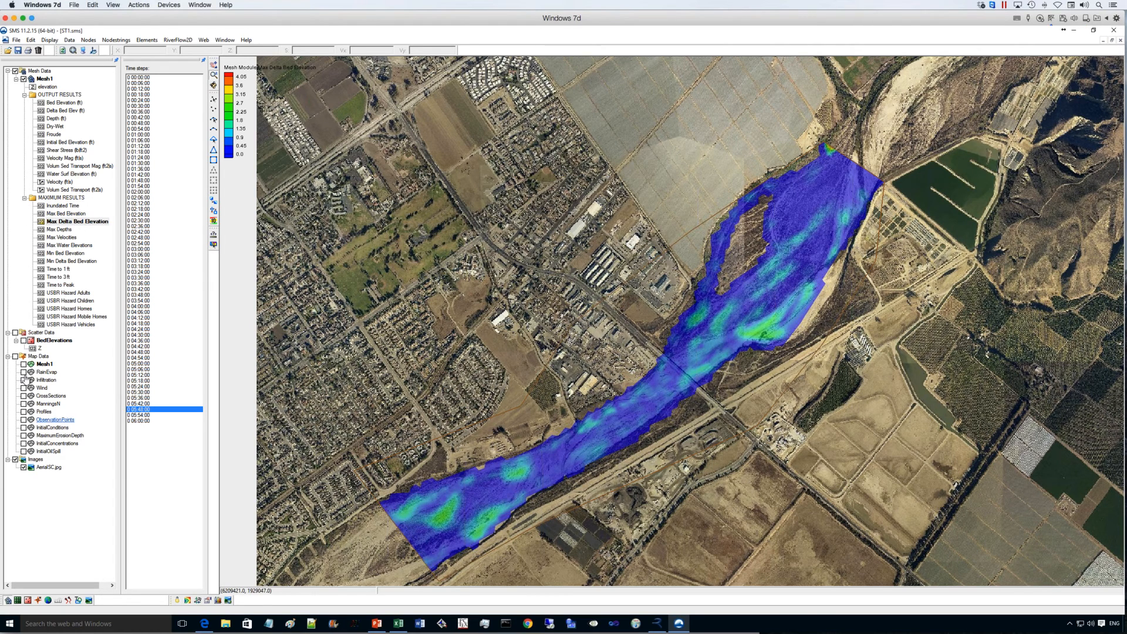
pyautogui.click(15, 459)
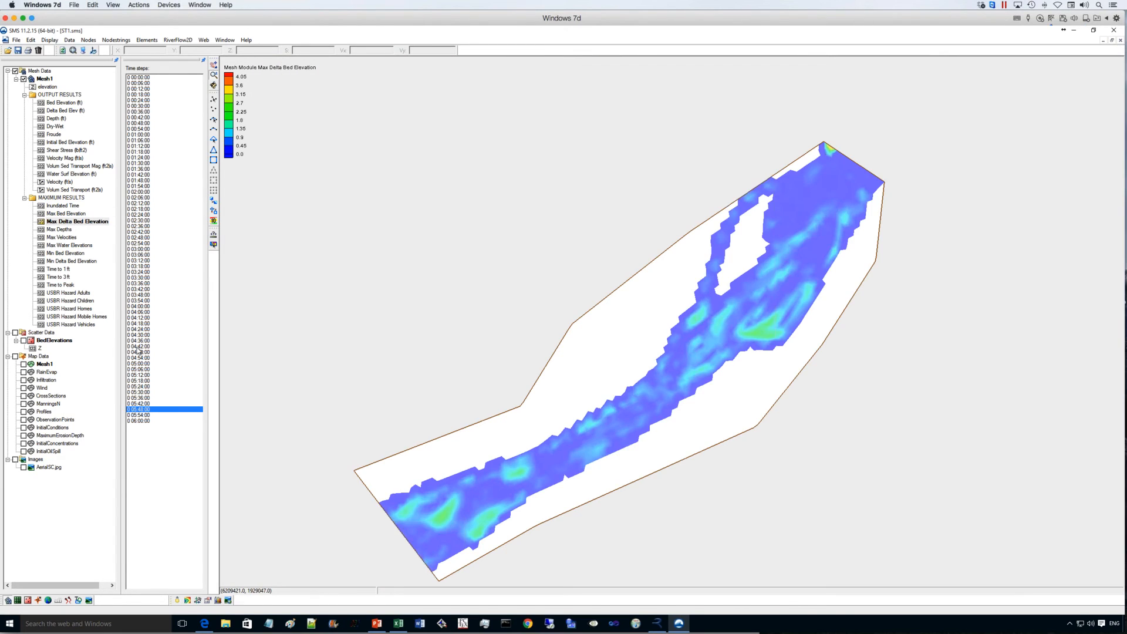
# - Show and activate the Profiles coverage and draw a feature arc along the channel from the downstream end to the upstream end
pyautogui.click(24, 411)
pyautogui.click(45, 411)
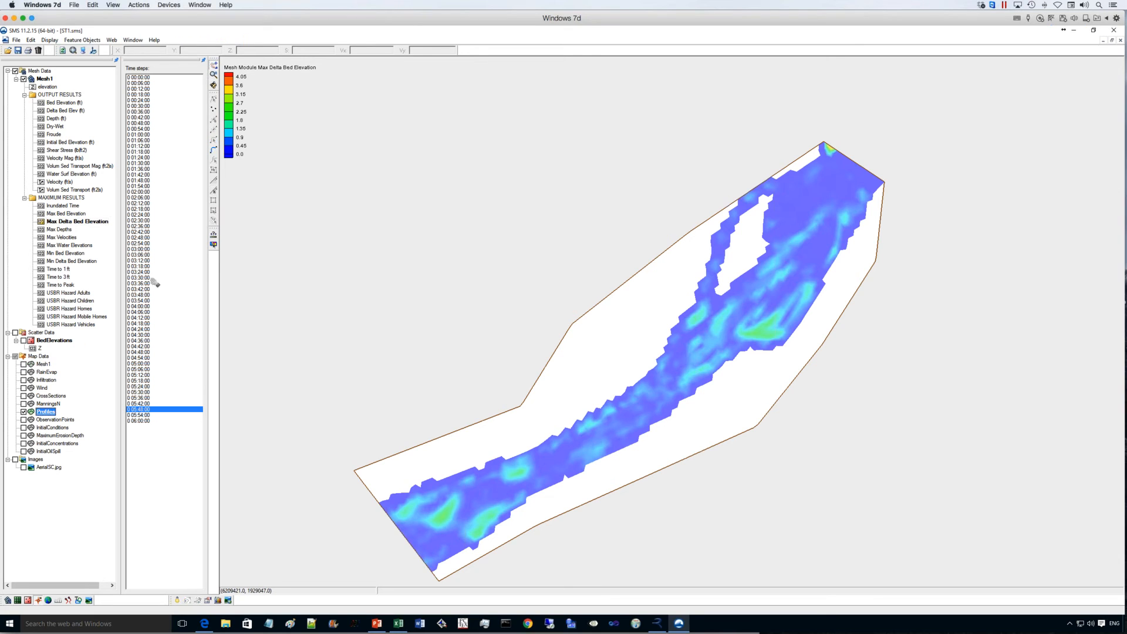
pyautogui.click(213, 150)
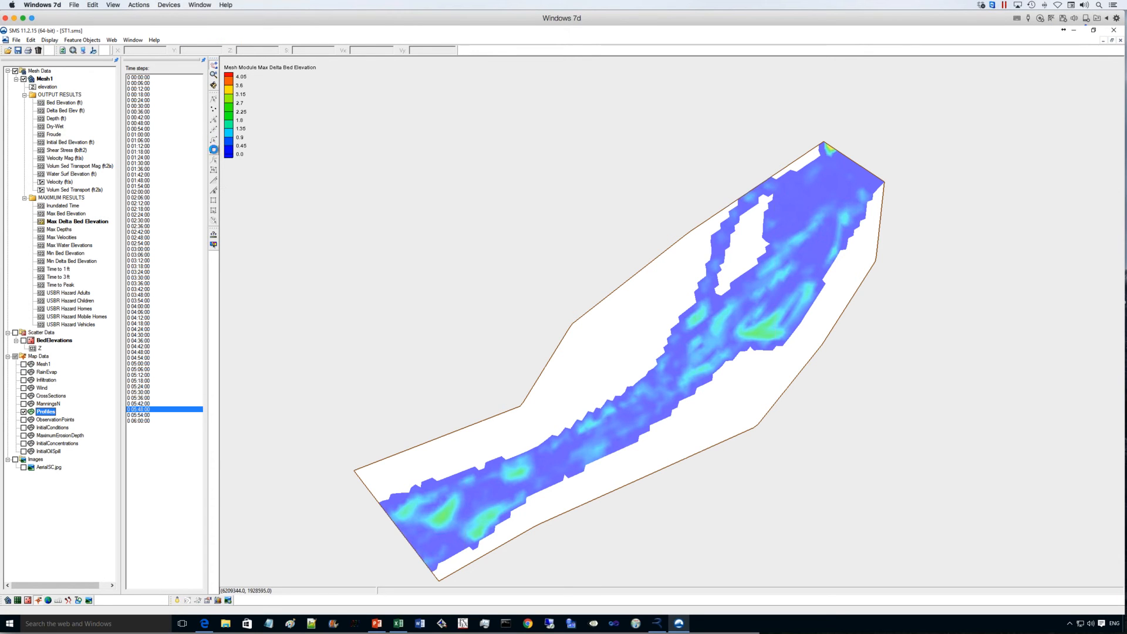
pyautogui.click(404, 528)
pyautogui.click(498, 498)
pyautogui.click(661, 382)
pyautogui.doubleClick(852, 175)
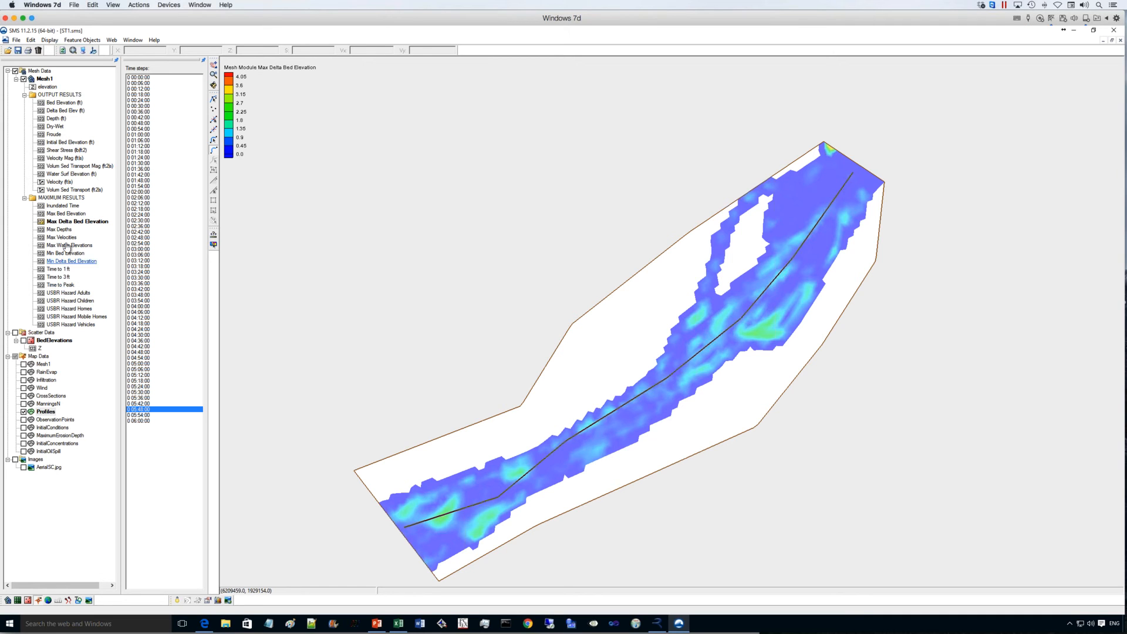
# - Show and activate the CrossSections coverage and draw a cross-section arc across the upper channel through the dry island
pyautogui.click(51, 396)
pyautogui.click(24, 395)
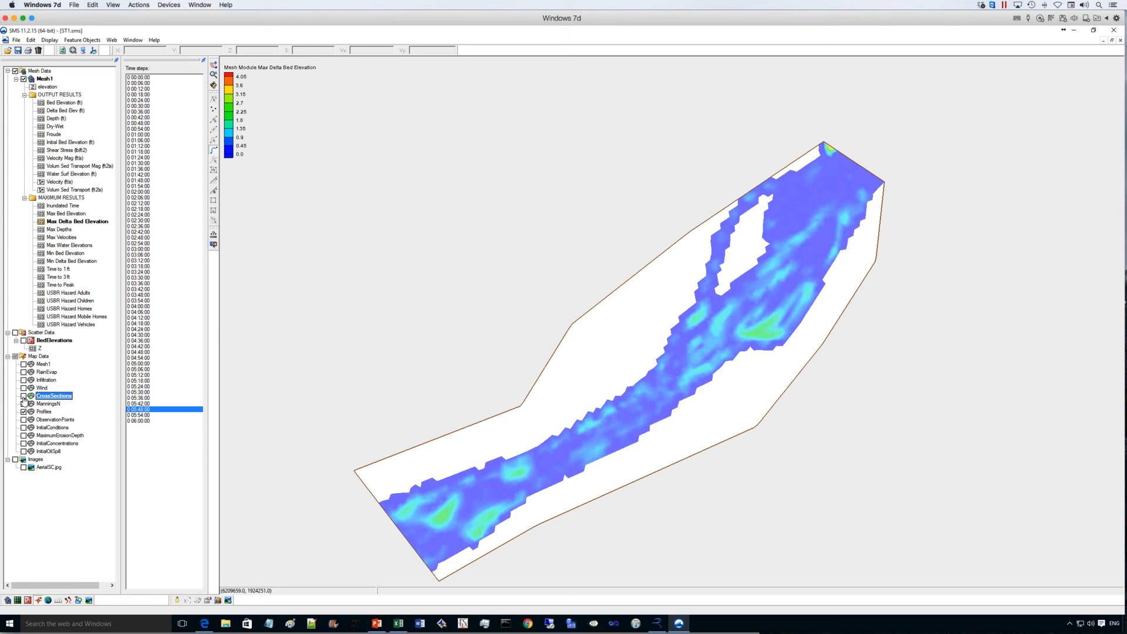
pyautogui.click(445, 466)
pyautogui.doubleClick(512, 534)
pyautogui.click(704, 248)
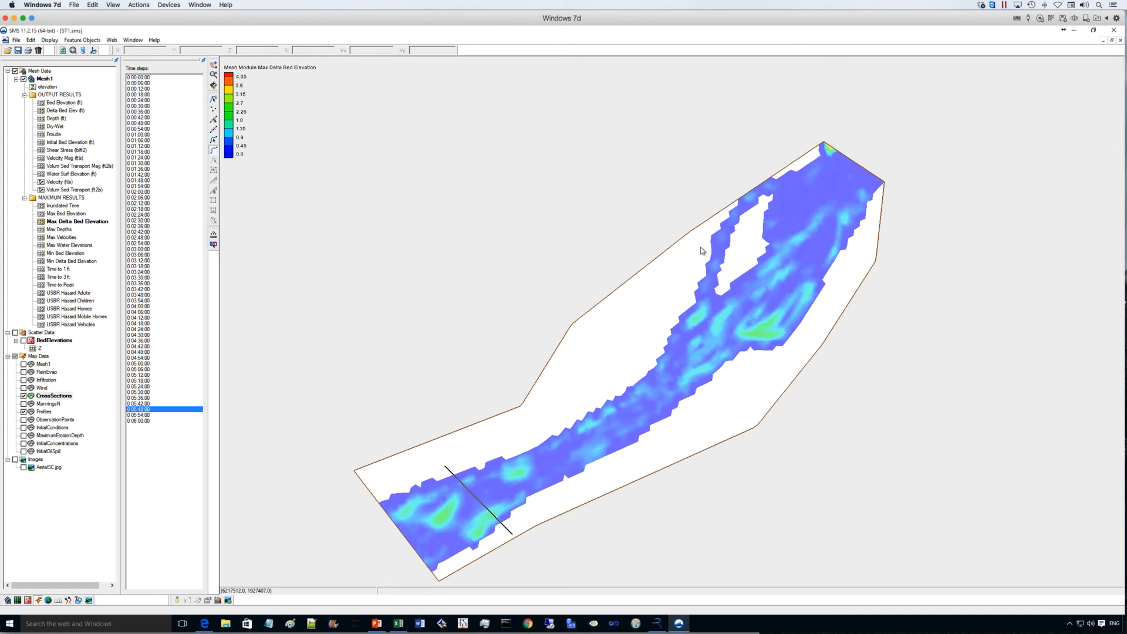
pyautogui.doubleClick(841, 279)
# - Activate the Profiles coverage and set up an Observation Profile plot in the Plot Wizard
pyautogui.click(46, 412)
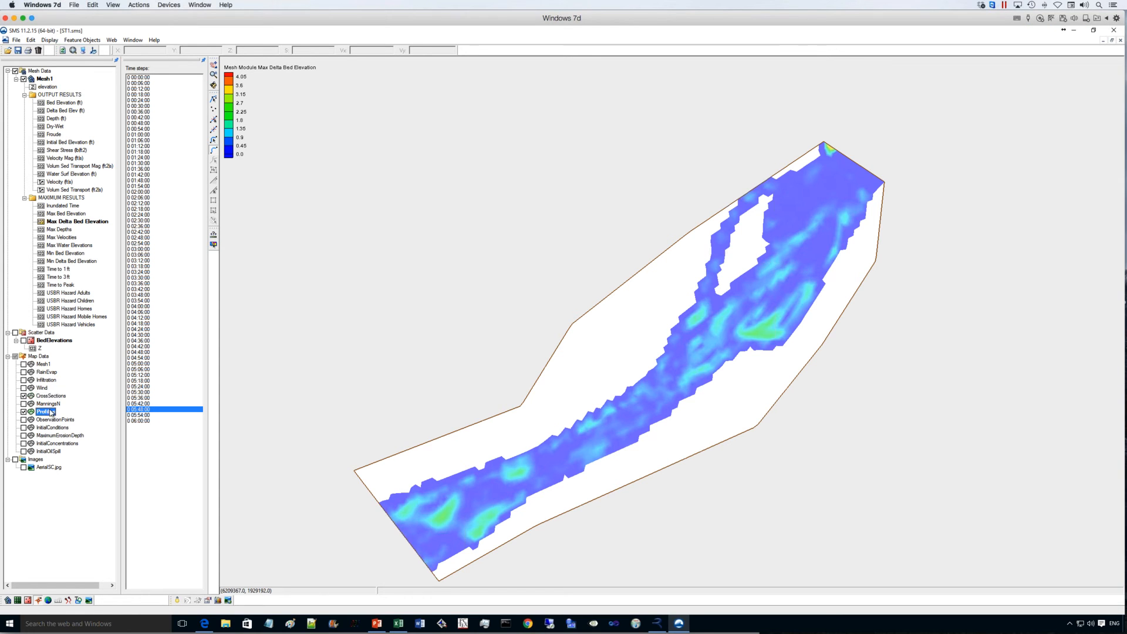
pyautogui.click(91, 41)
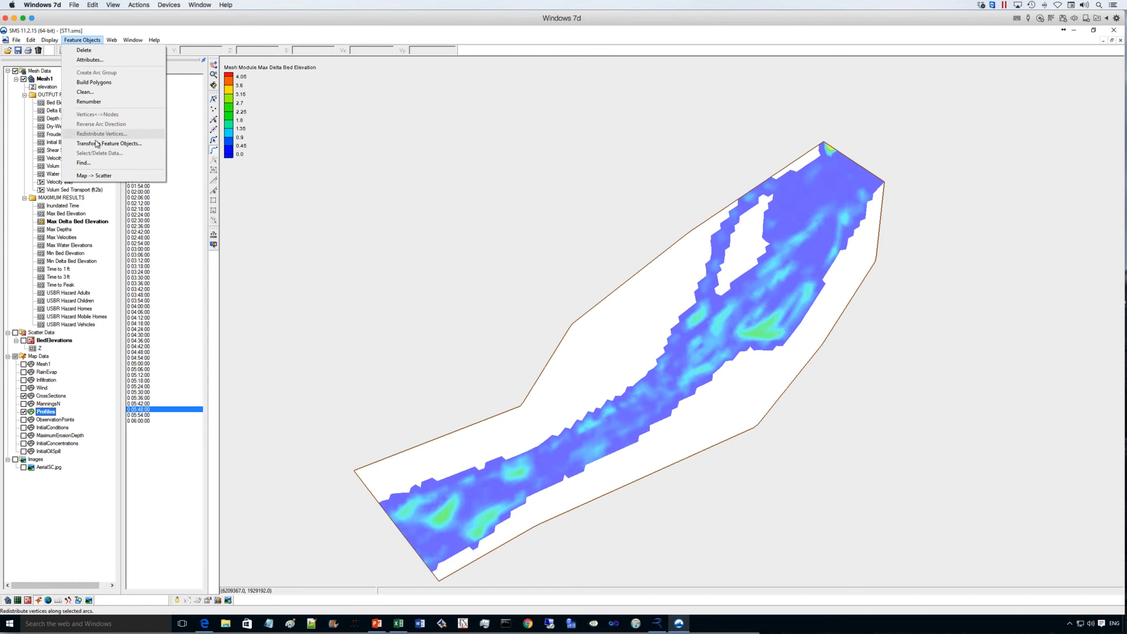
pyautogui.moveTo(50, 40)
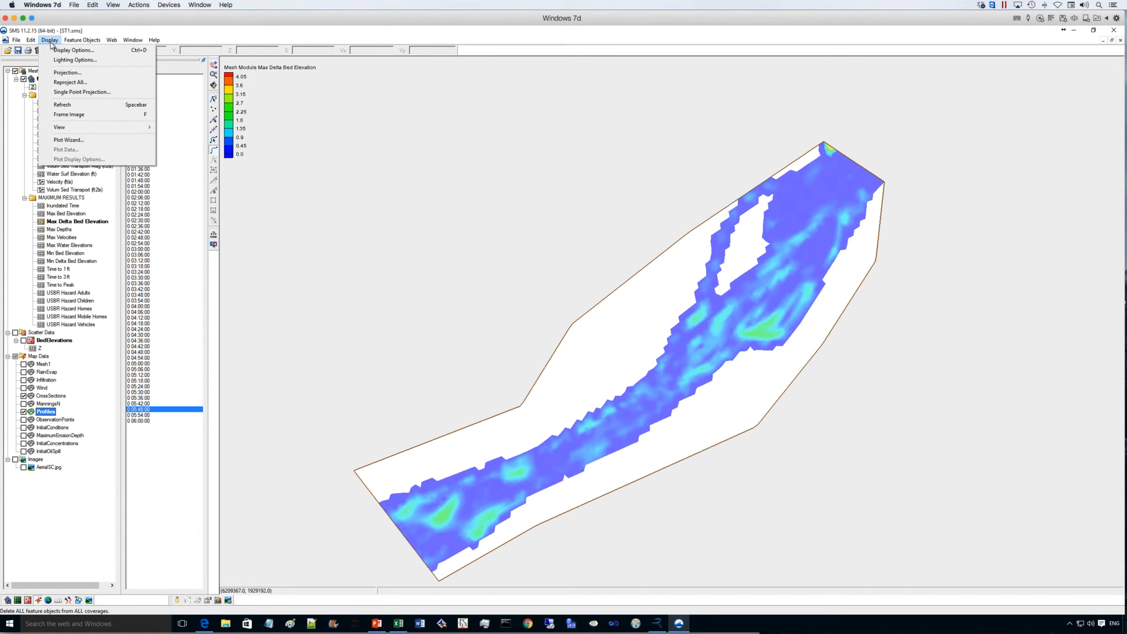
pyautogui.click(63, 140)
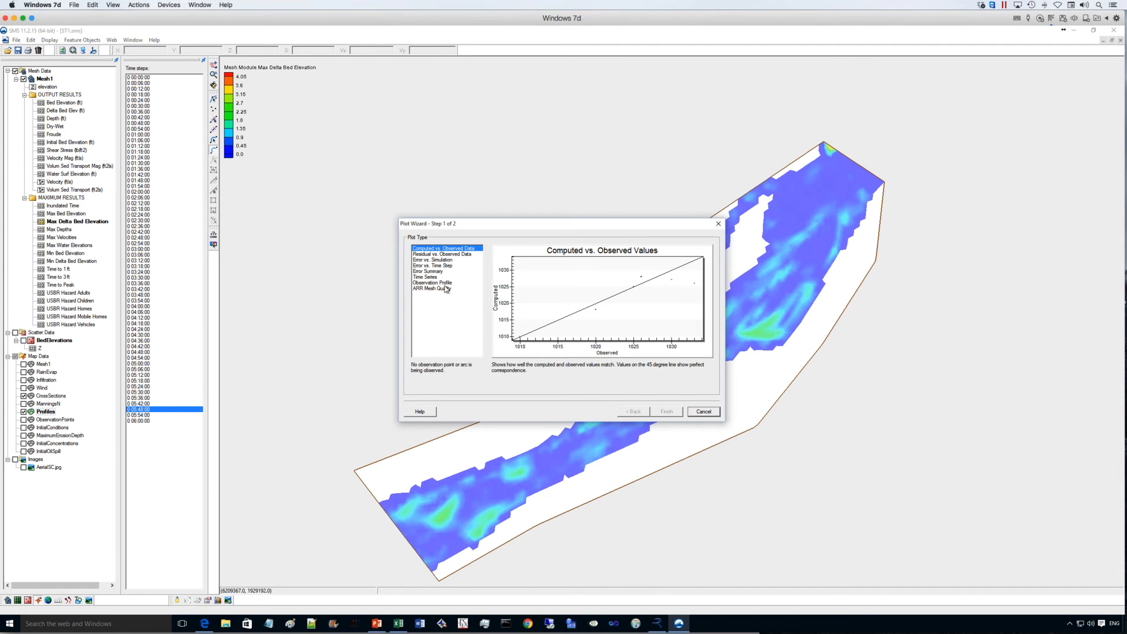
pyautogui.click(446, 283)
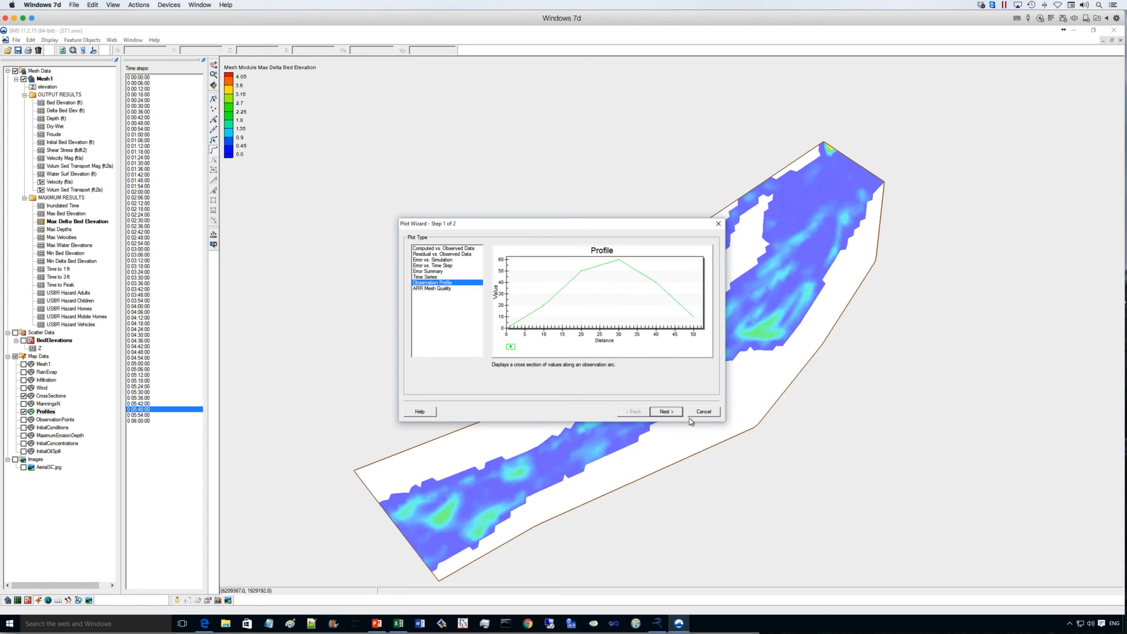
pyautogui.click(665, 412)
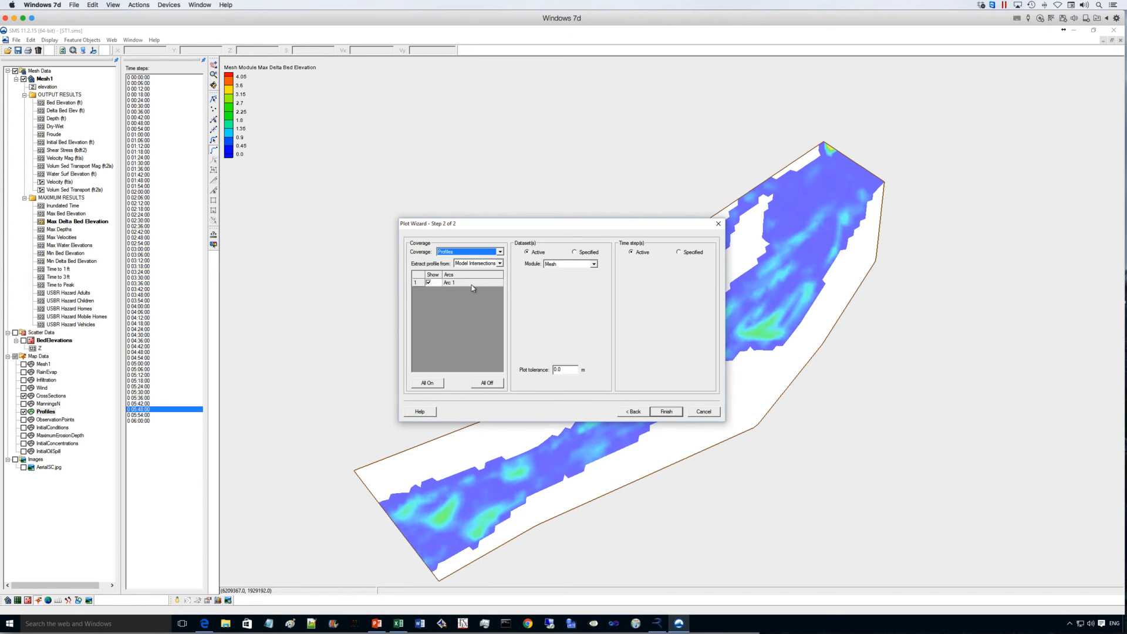
# - Specify Bed Elevation (ft) and Initial Bed Elevation (ft) as the datasets and create the profile plot along Arc 1
pyautogui.click(574, 253)
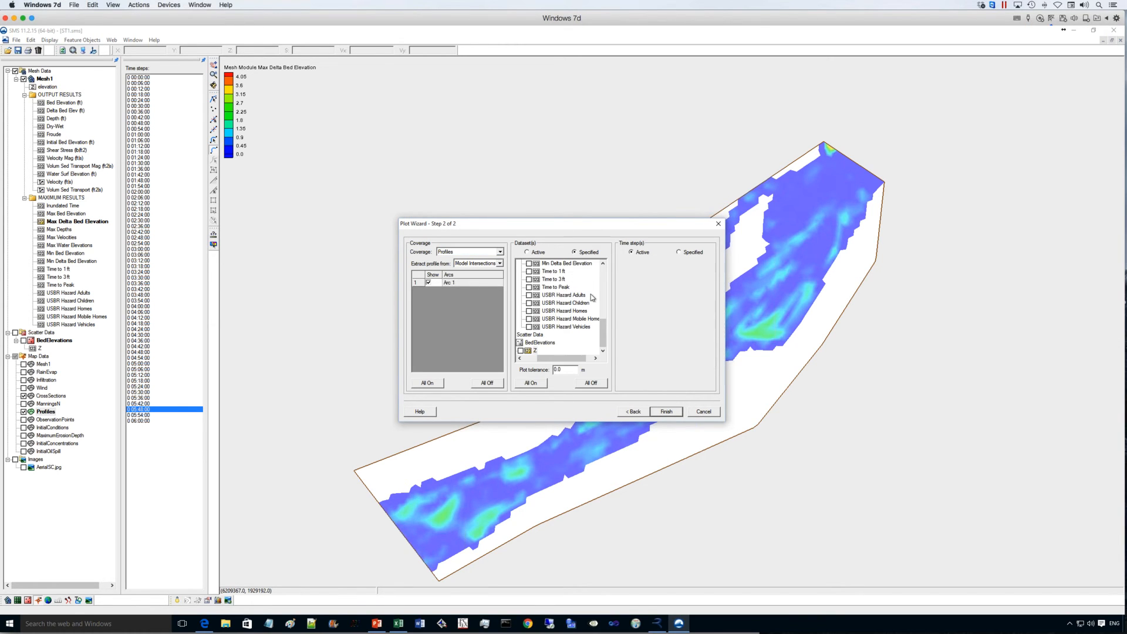
pyautogui.moveTo(607, 323); pyautogui.dragTo(609, 284)
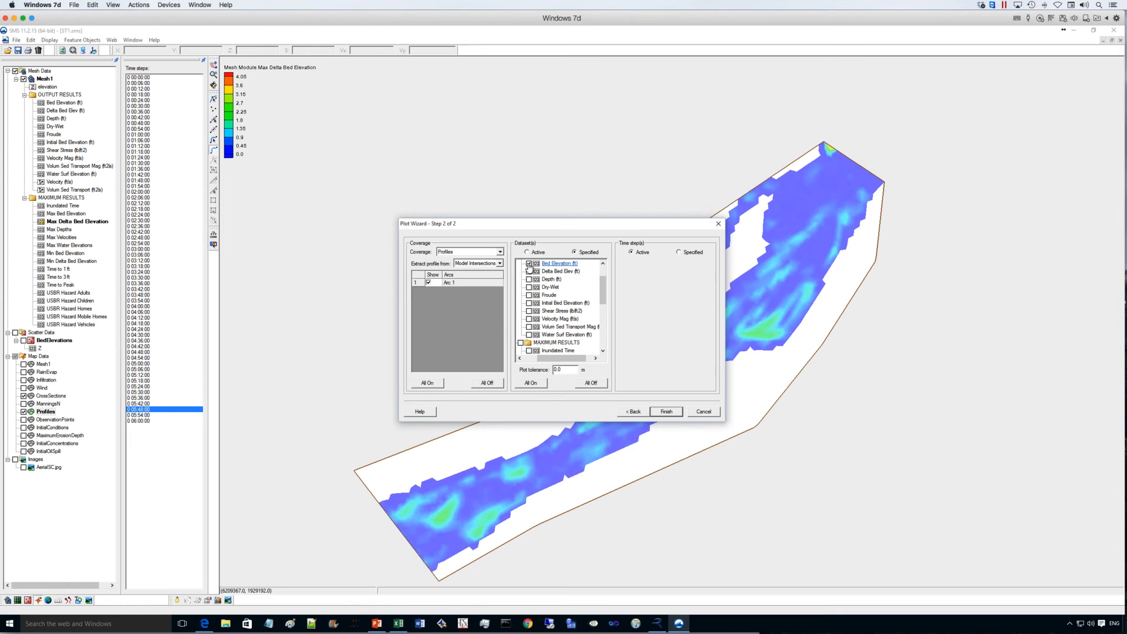
pyautogui.click(528, 304)
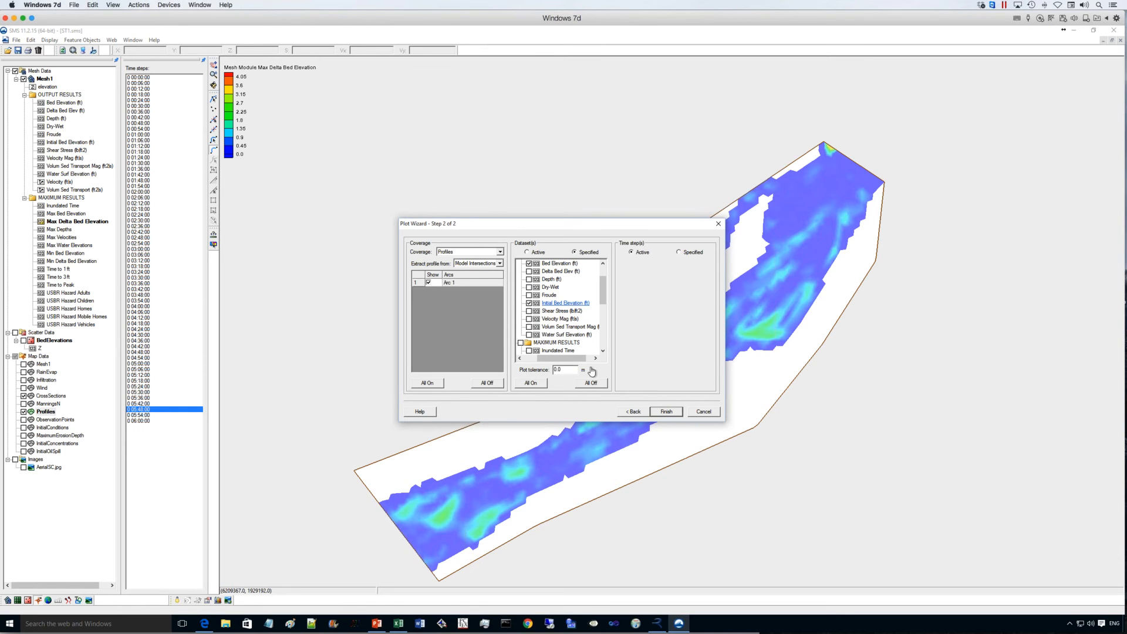
pyautogui.click(666, 412)
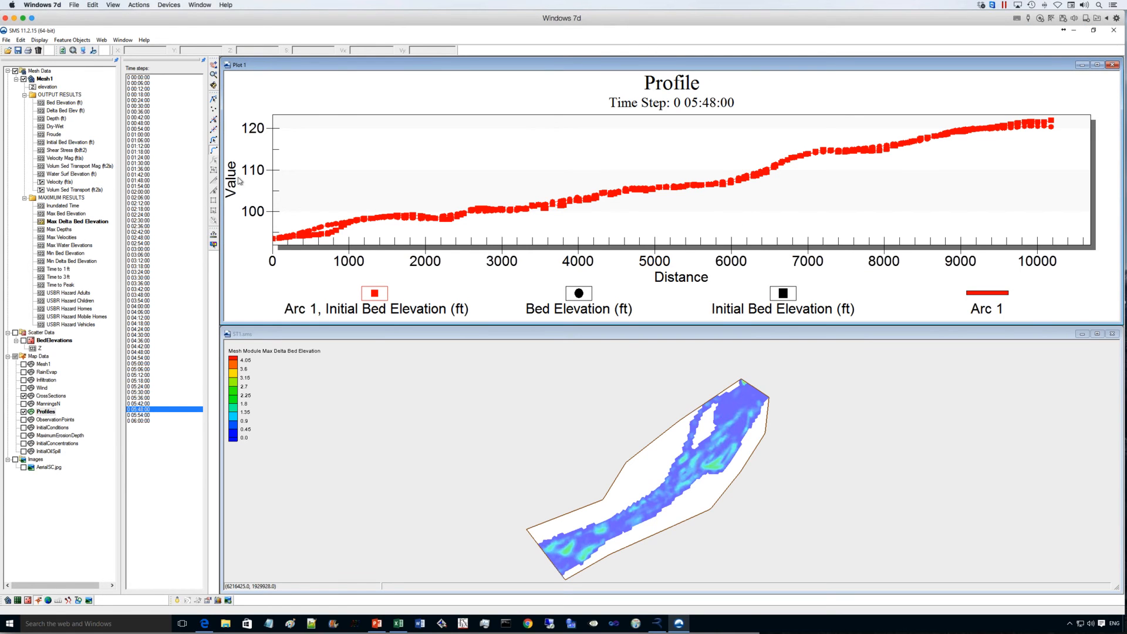
# - Step through the time steps from 0 00:00:00 to 0 05:18:00 to examine bed elevation changes along the Arc 1 profile
pyautogui.click(136, 78)
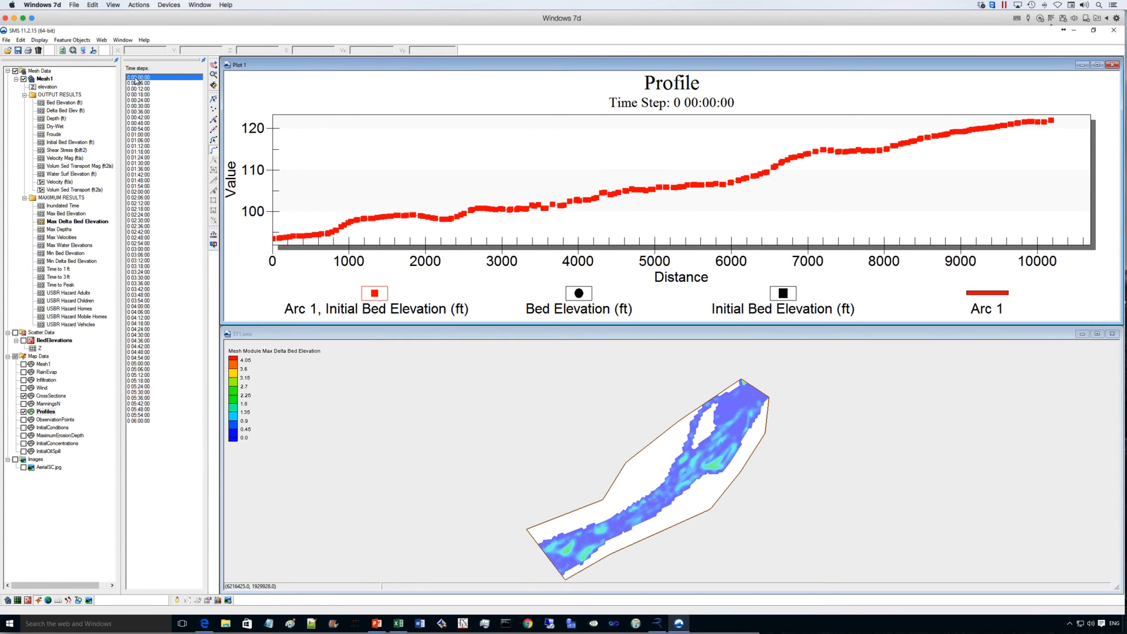
pyautogui.press('Down')
pyautogui.press('Down')
pyautogui.press('Down')
pyautogui.press('Down')
pyautogui.press('Down')
pyautogui.press('Down')
pyautogui.press('Down')
pyautogui.press('Down')
pyautogui.press('Down')
pyautogui.press('Down')
pyautogui.press('Down')
pyautogui.press('Down')
pyautogui.press('Down')
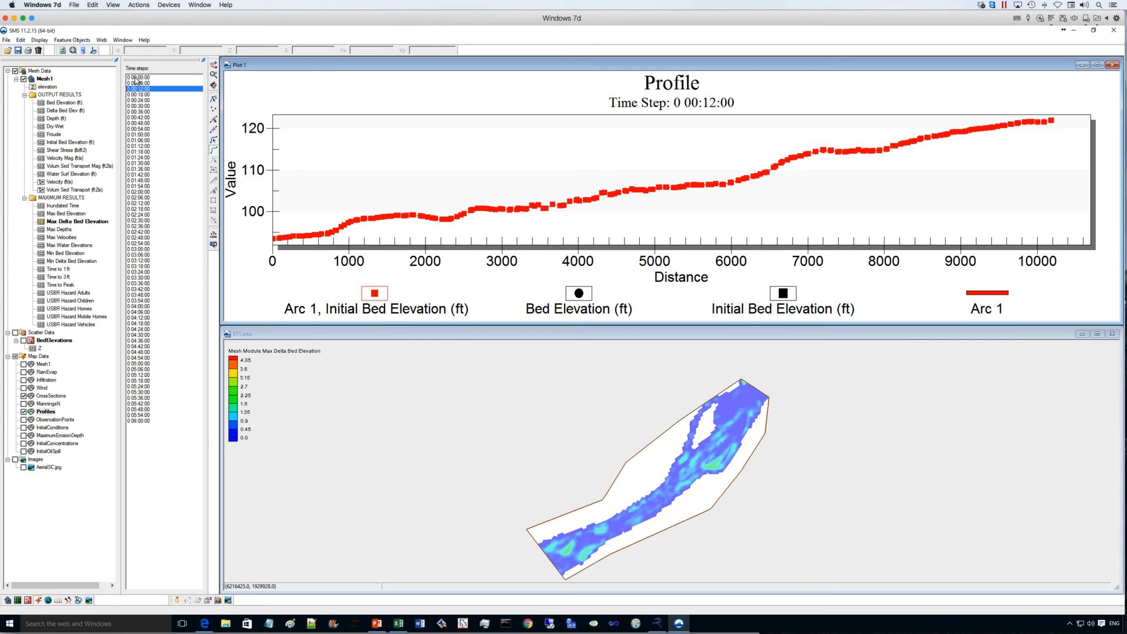
pyautogui.press('Down')
pyautogui.press('Down')
pyautogui.press('Down')
pyautogui.press('Down')
pyautogui.press('Down')
pyautogui.press('Down')
pyautogui.press('Down')
pyautogui.press('Down')
pyautogui.press('Down')
pyautogui.press('Down')
pyautogui.press('Down')
pyautogui.press('Down')
pyautogui.press('Down')
pyautogui.press('Down')
pyautogui.press('Down')
pyautogui.press('Down')
pyautogui.press('Down')
pyautogui.press('Down')
pyautogui.press('Down')
pyautogui.press('Down')
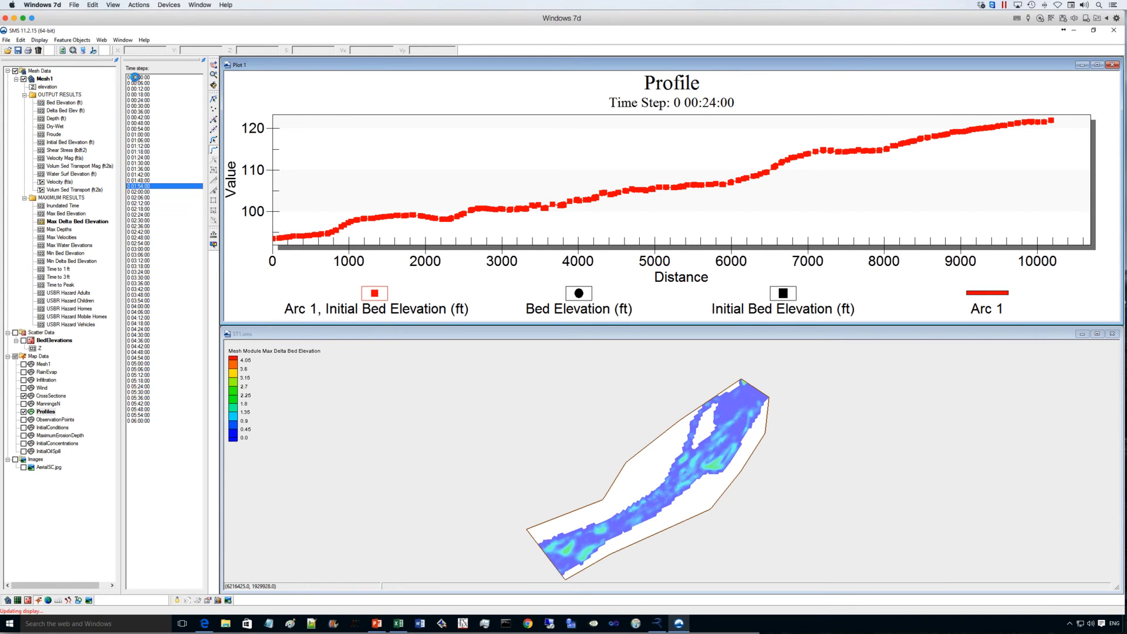
pyautogui.press('Down')
pyautogui.press('Down')
pyautogui.press('Down')
pyautogui.press('Down')
pyautogui.press('Down')
pyautogui.press('Down')
pyautogui.press('Down')
pyautogui.press('Down')
pyautogui.press('Down')
pyautogui.press('Down')
pyautogui.press('Down')
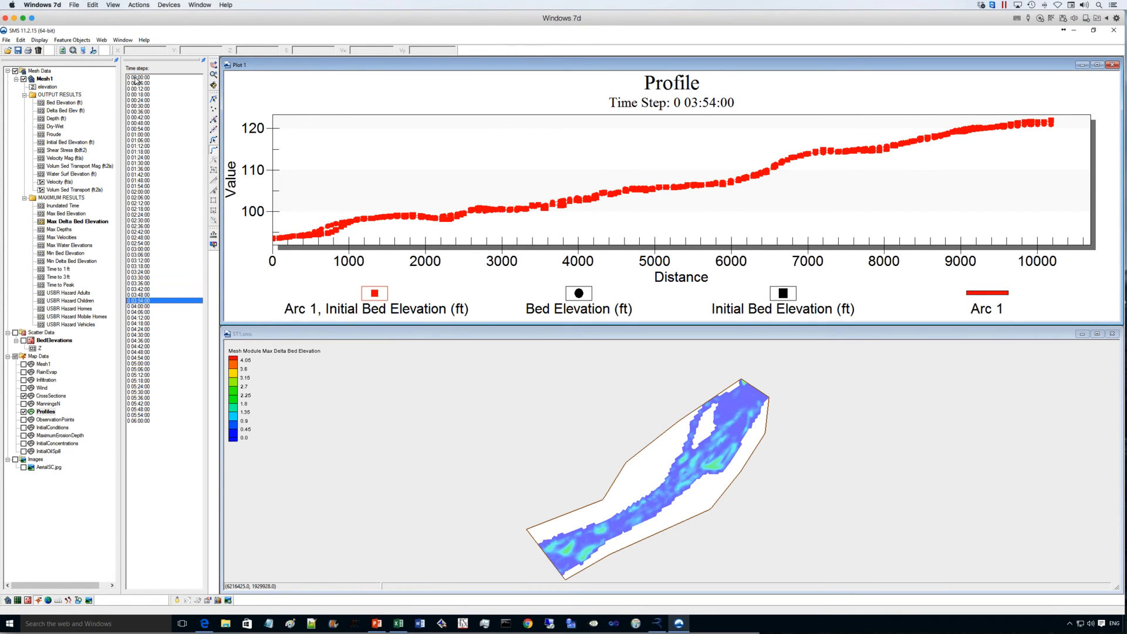
pyautogui.press('Down')
pyautogui.press('Down')
pyautogui.press('Down')
pyautogui.press('Down')
pyautogui.press('Down')
pyautogui.press('Down')
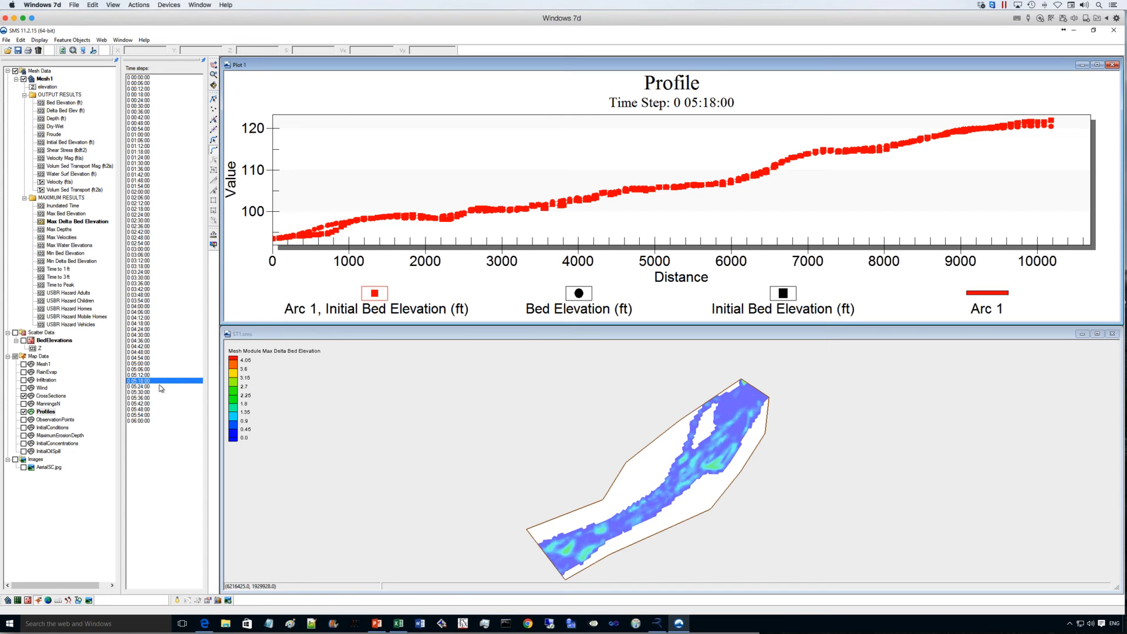
# - View the table of distance and elevation values behind the Arc 1 profile plot, and close it
pyautogui.rightClick(491, 217)
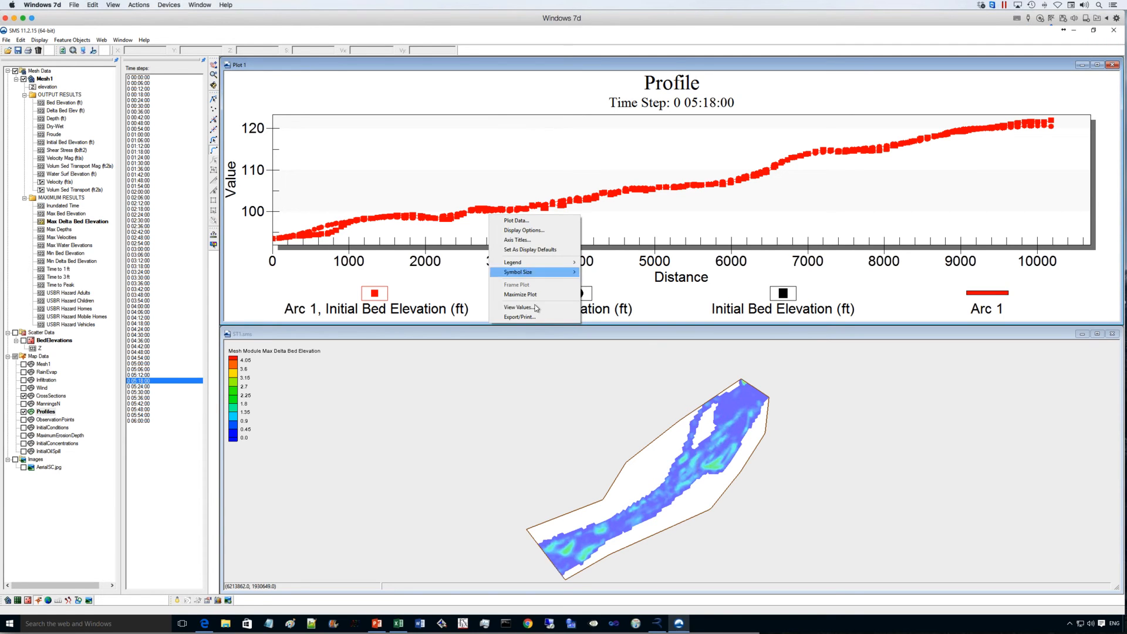
pyautogui.click(522, 307)
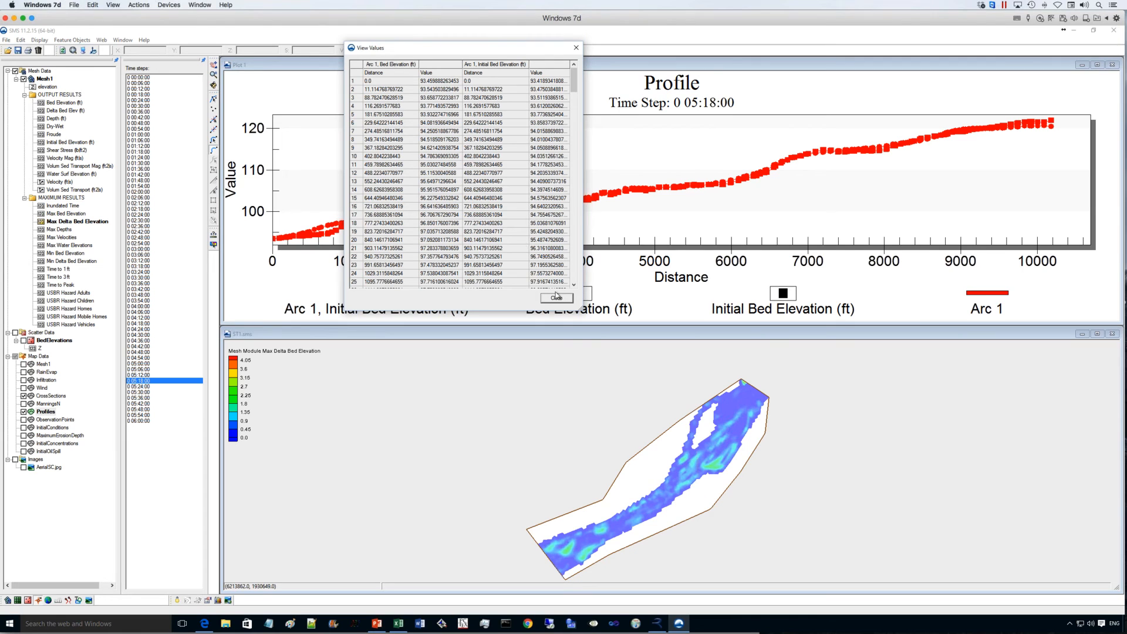
pyautogui.click(576, 48)
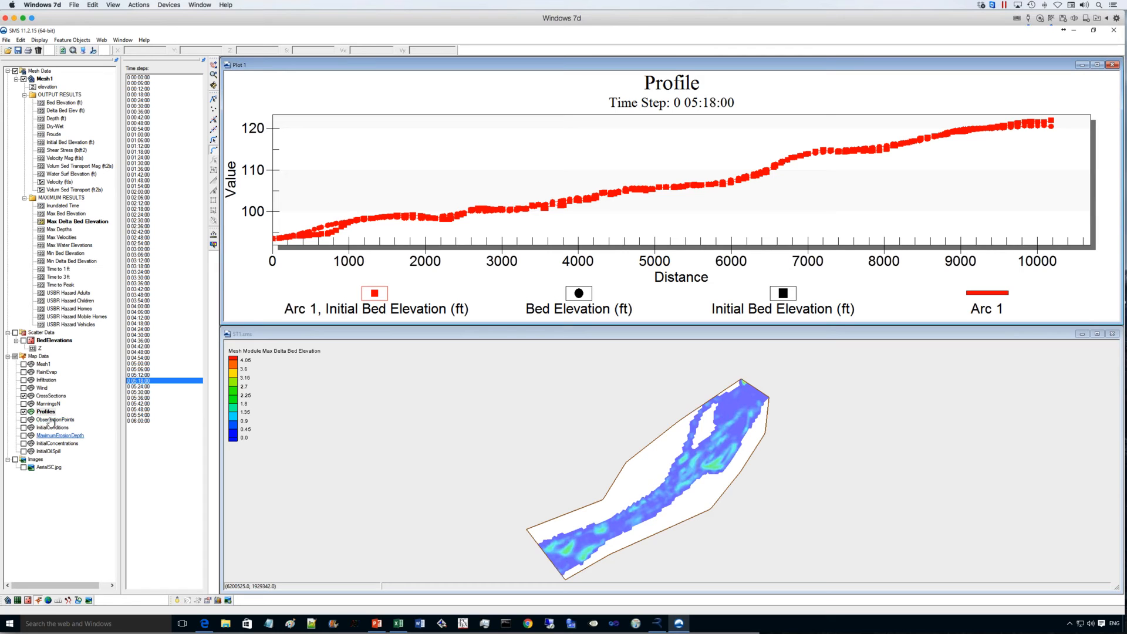
# - Activate the CrossSections coverage and set up a new Observation Profile plot in the Plot Wizard
pyautogui.click(46, 396)
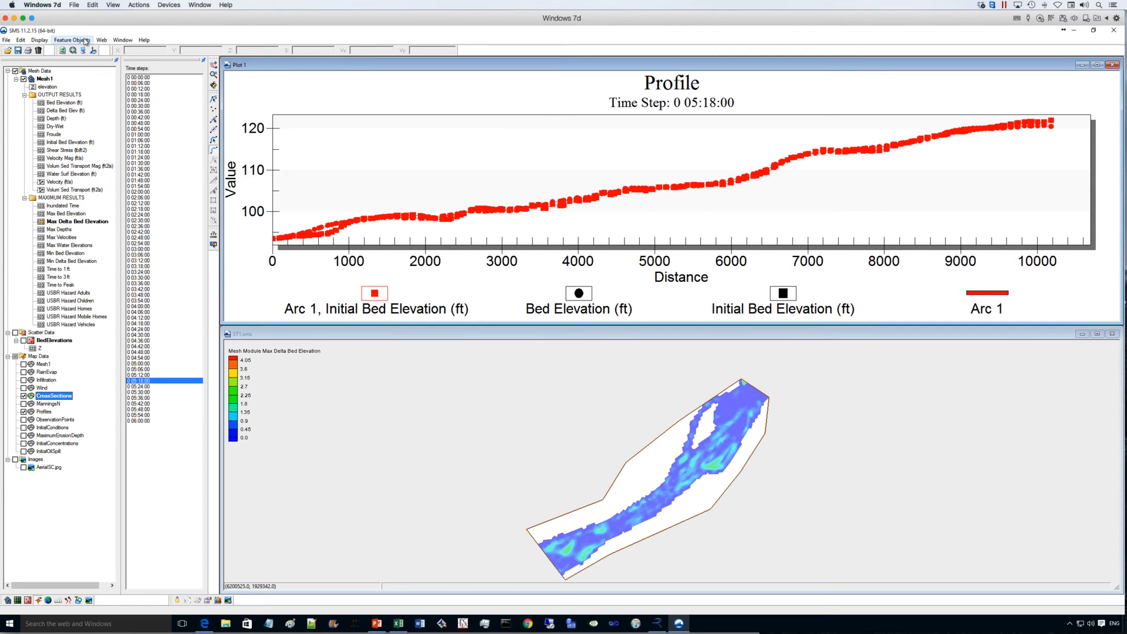
pyautogui.click(40, 40)
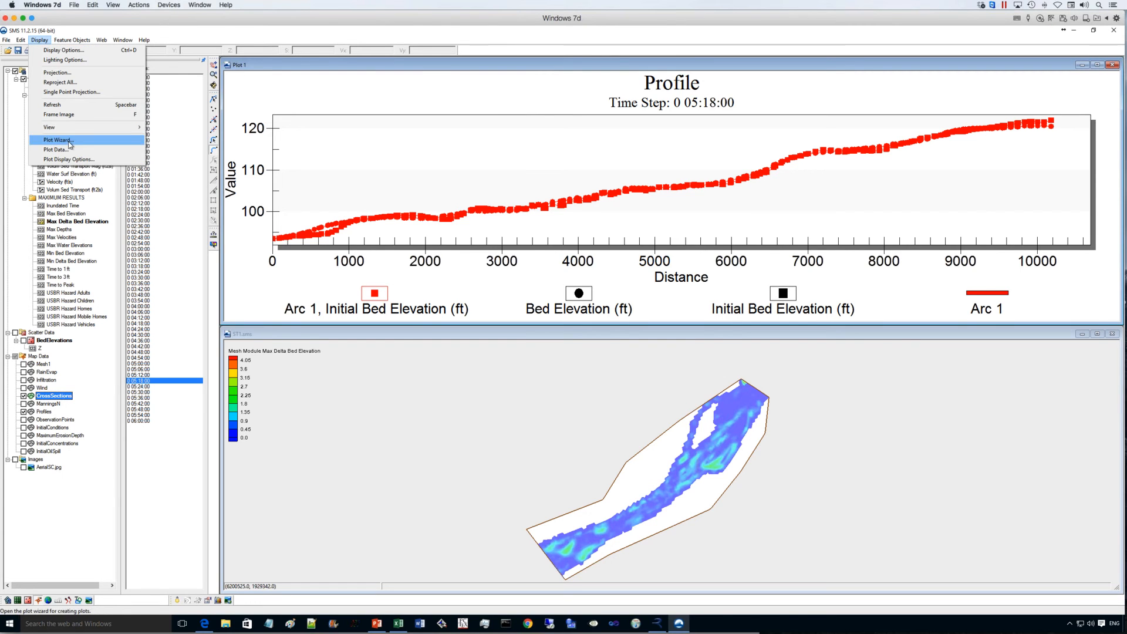
pyautogui.click(69, 142)
pyautogui.click(449, 282)
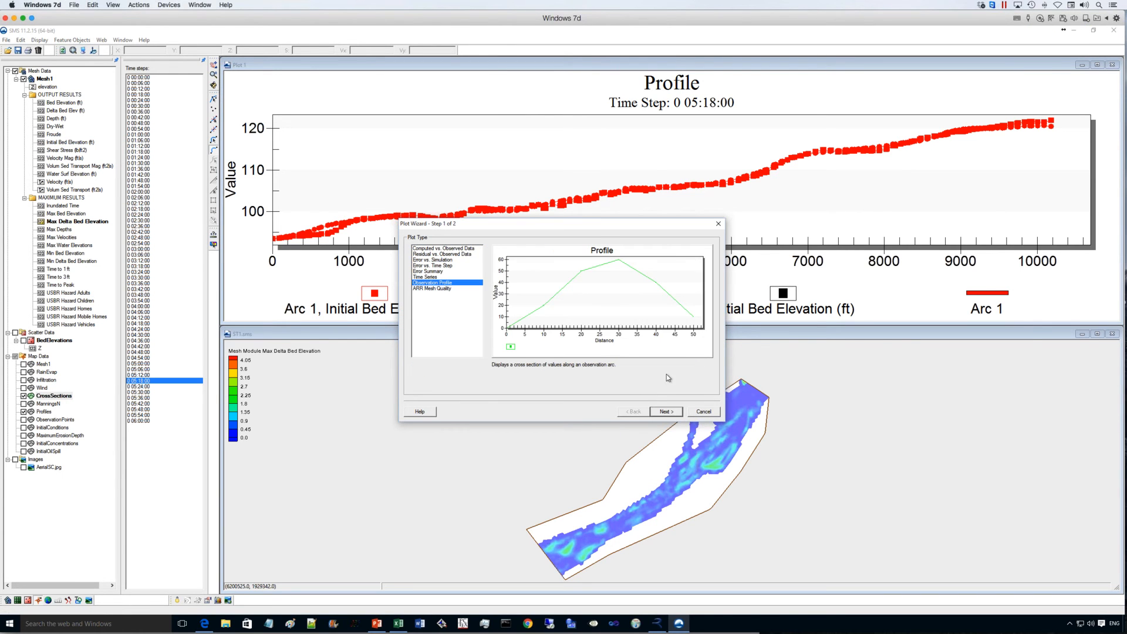
pyautogui.click(666, 411)
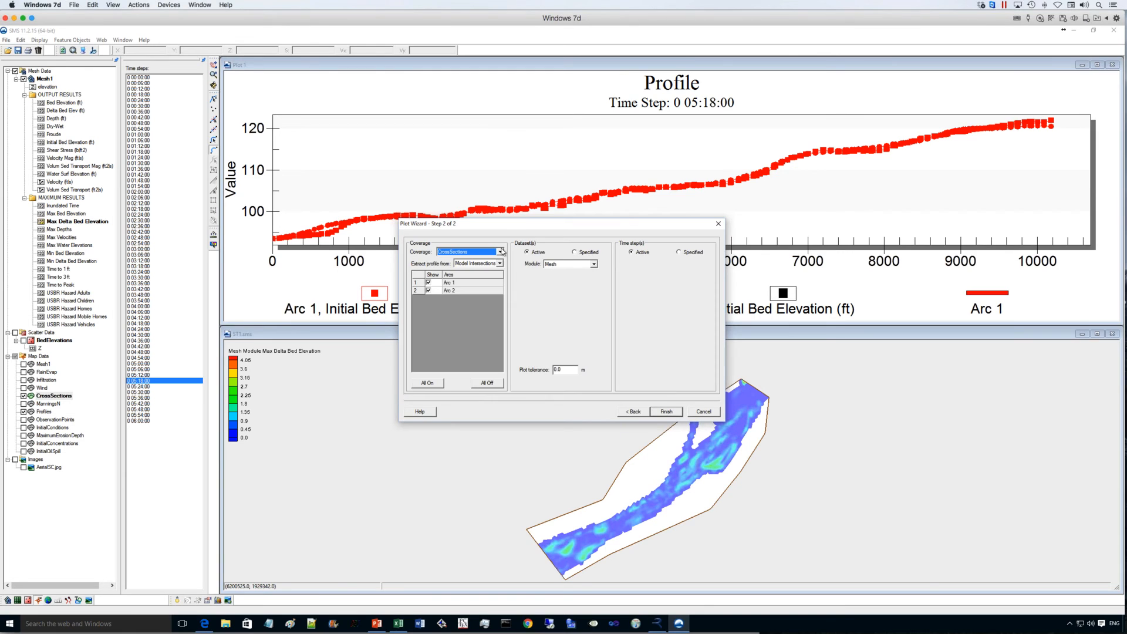
# - Exclude Arc 1, specify Bed Elevation (ft) and Initial Bed Elevation (ft) as datasets, and create the cross-section plot along Arc 2
pyautogui.click(430, 282)
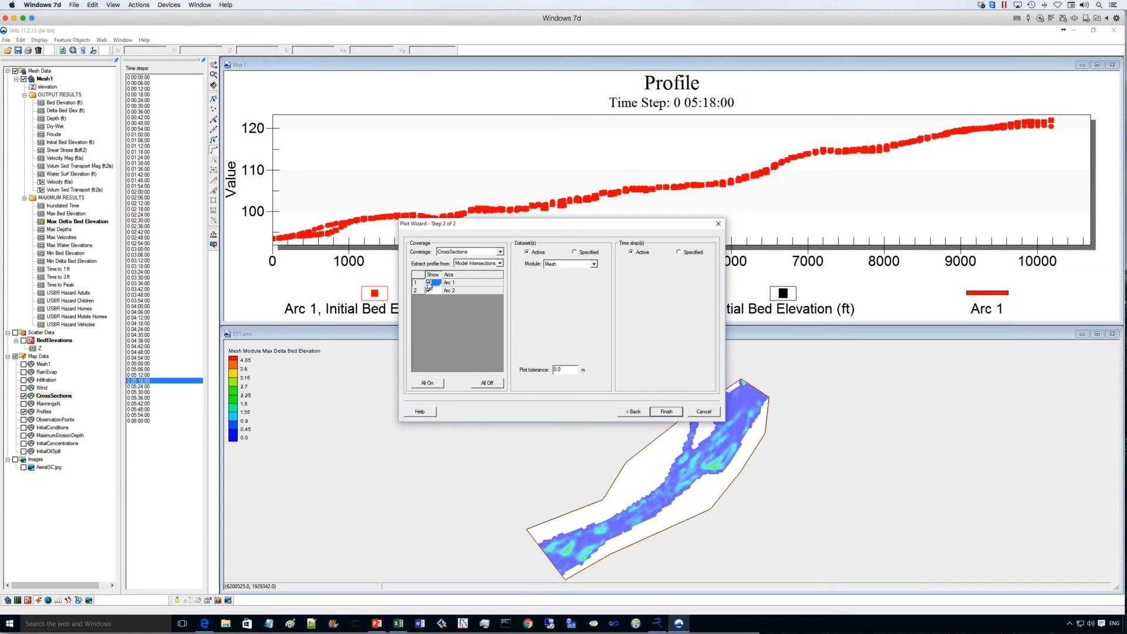
pyautogui.click(575, 252)
pyautogui.scroll(-3, 601, 302)
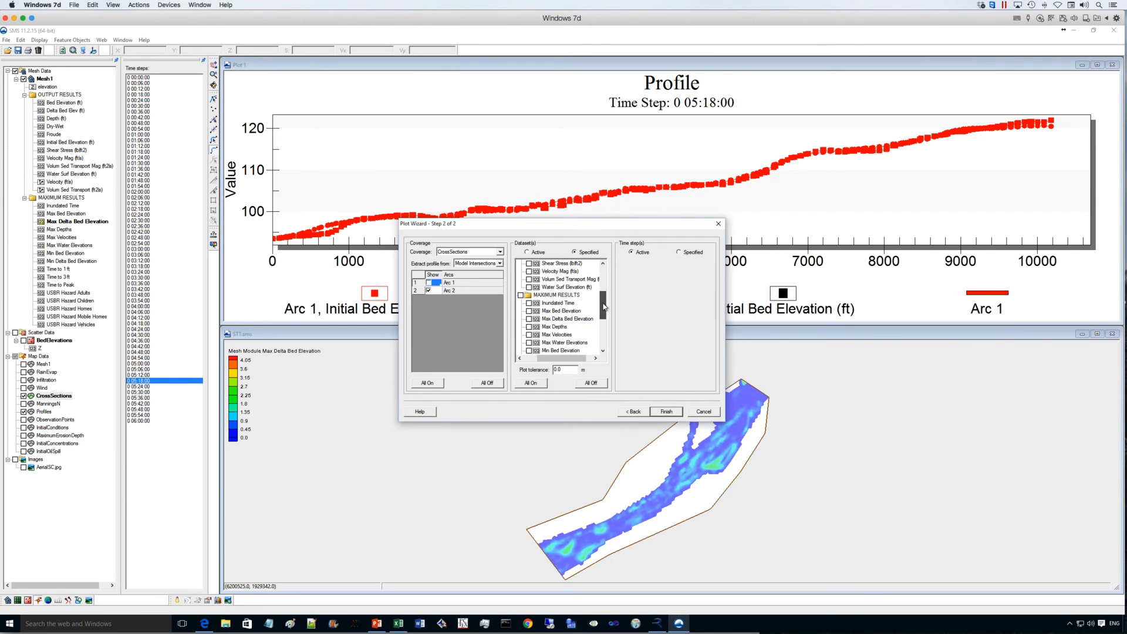
pyautogui.scroll(-1, 604, 306)
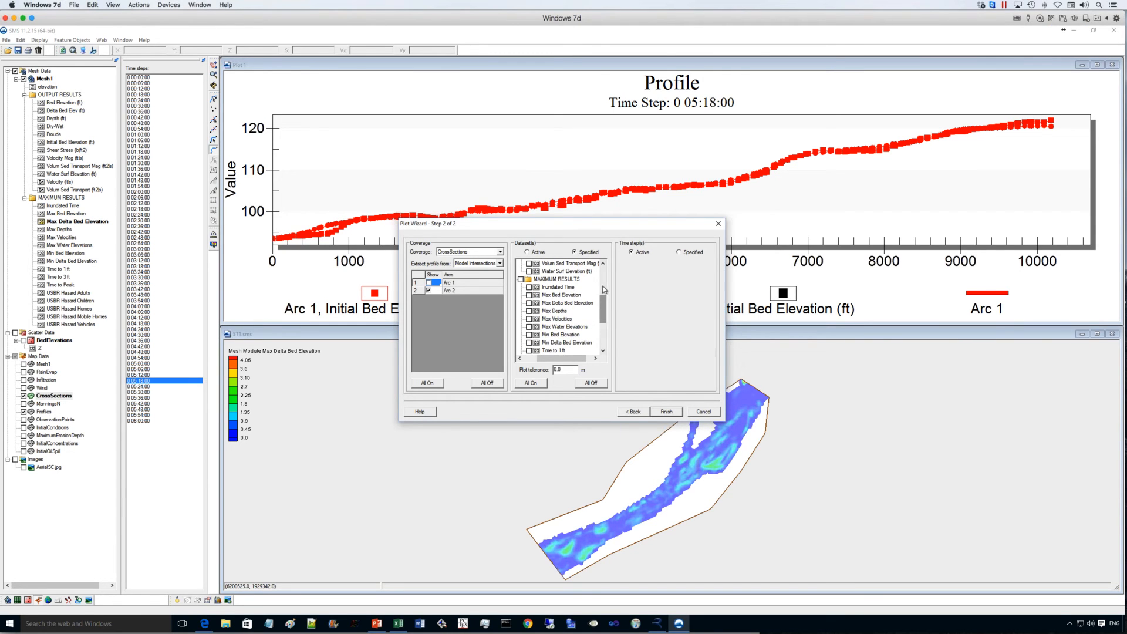
pyautogui.scroll(5, 602, 286)
pyautogui.click(529, 295)
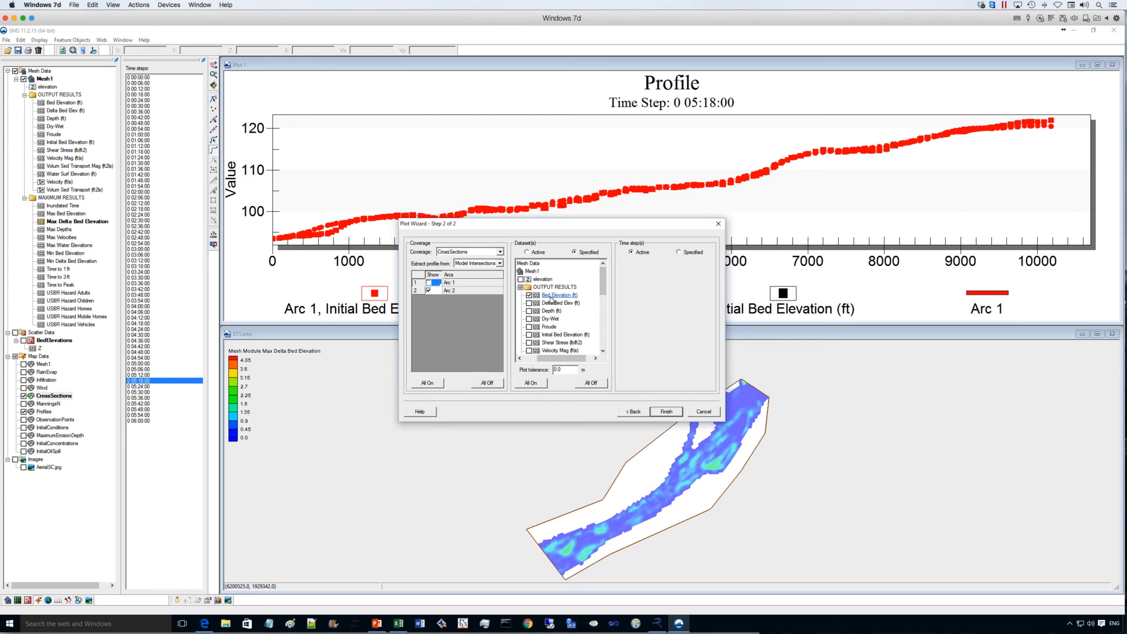
pyautogui.scroll(-3, 563, 294)
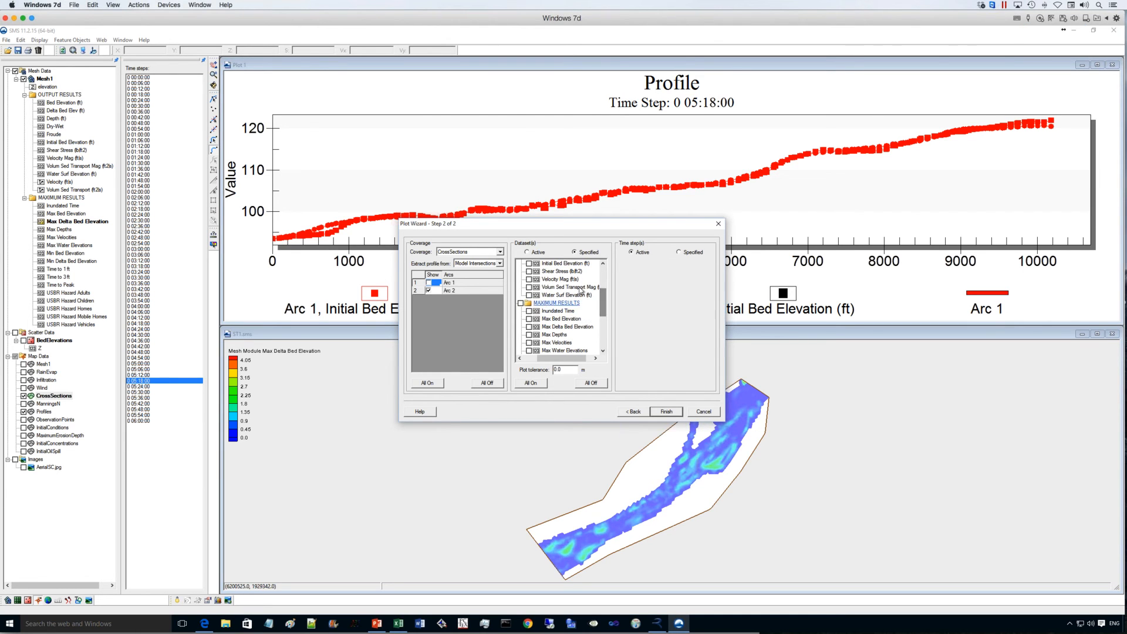
pyautogui.click(529, 263)
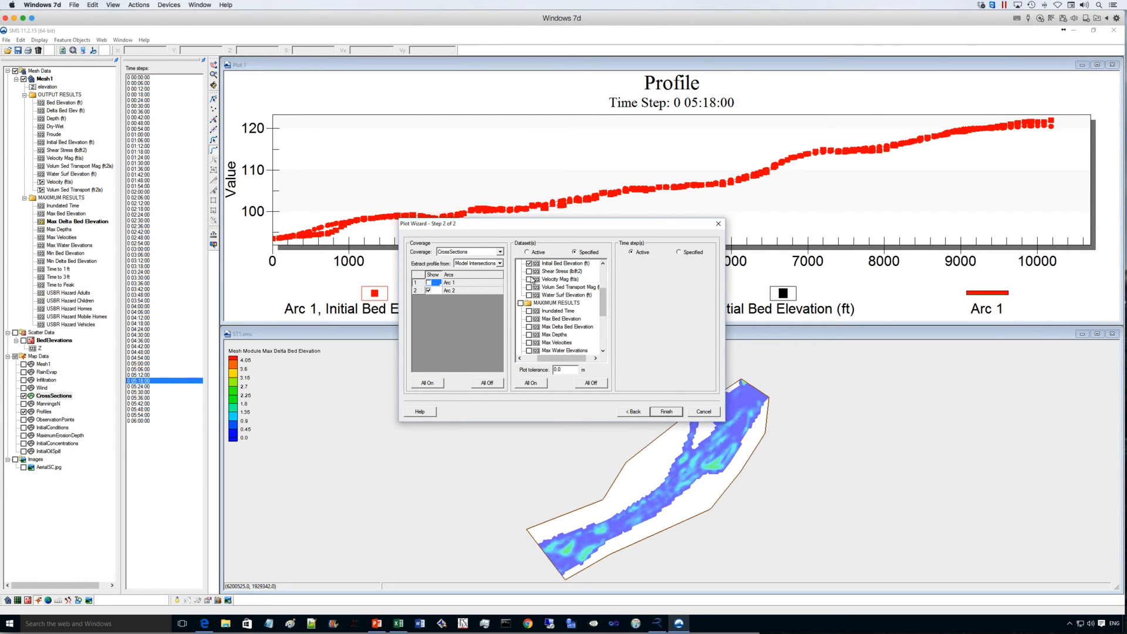
pyautogui.click(667, 412)
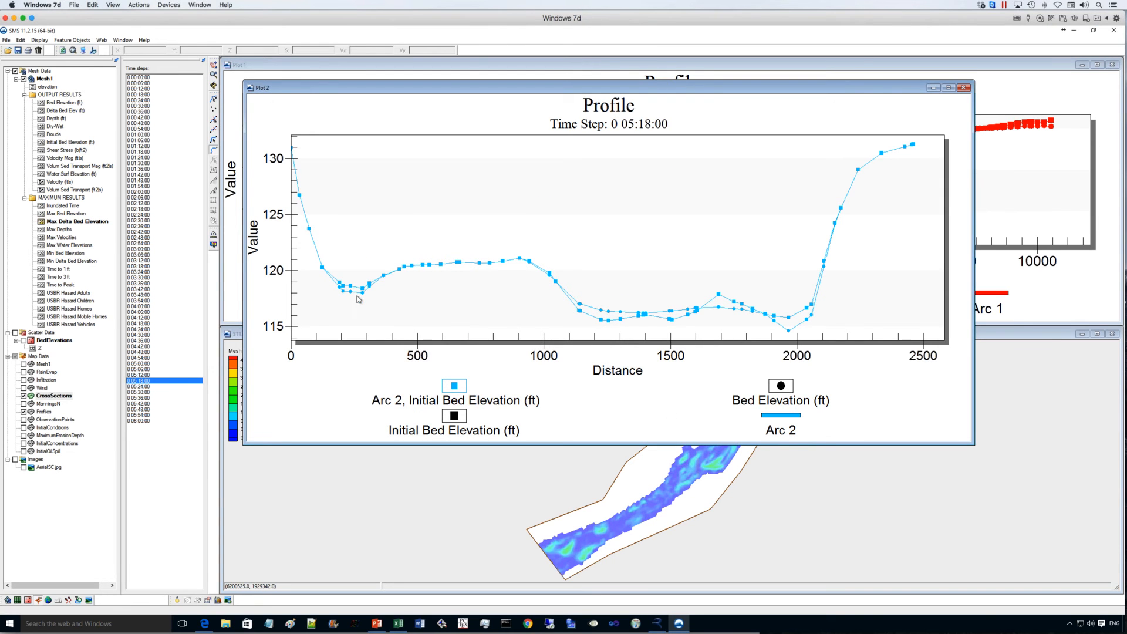
# - Step through the time steps from 0 00:00:00 to 0 03:48:00 to examine bed changes across the Arc 2 cross-section
pyautogui.click(146, 78)
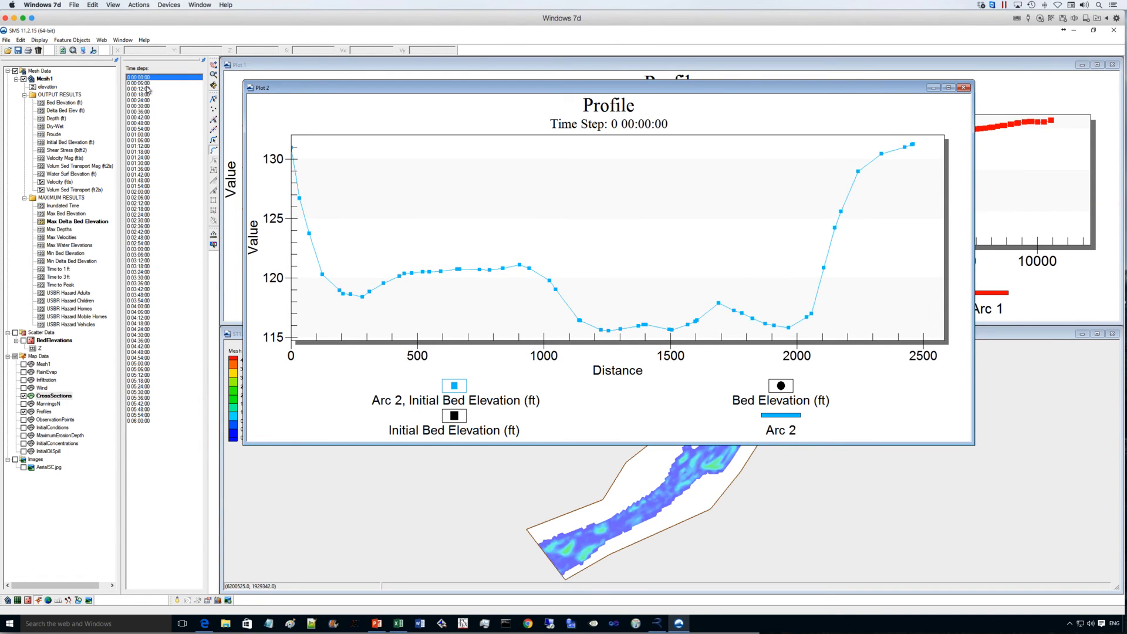
pyautogui.click(147, 83)
pyautogui.press('Down')
pyautogui.press('Down')
pyautogui.press('Down')
pyautogui.press('Down')
pyautogui.press('Down')
pyautogui.press('Down')
pyautogui.press('Down')
pyautogui.press('Down')
pyautogui.press('Down')
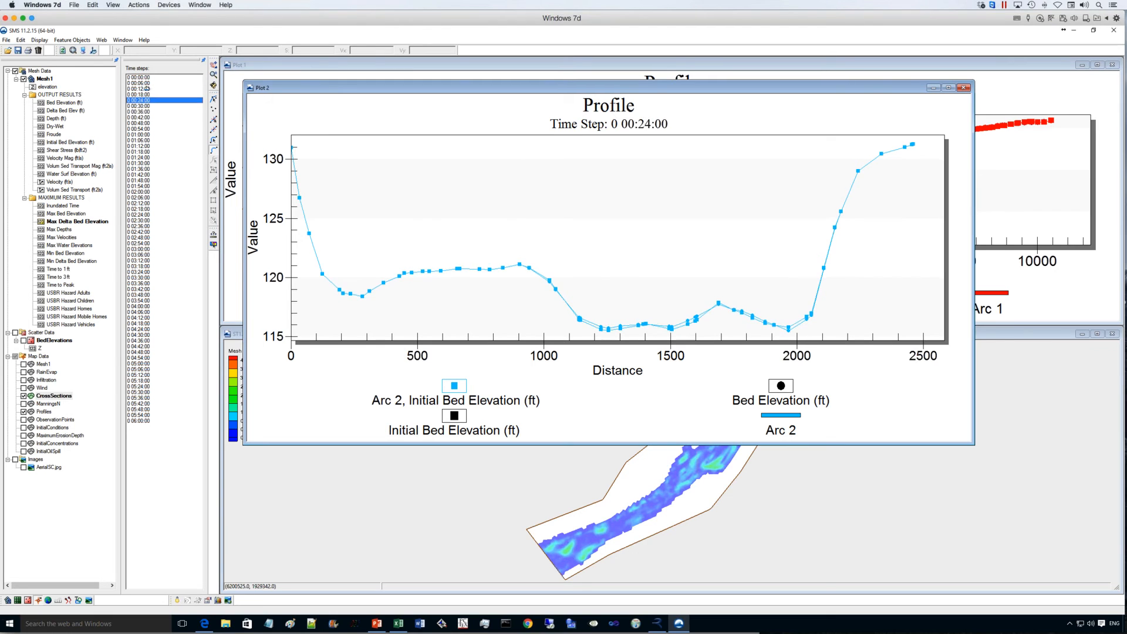
pyautogui.press('Down')
pyautogui.press('Down')
pyautogui.press('Down')
pyautogui.press('Down')
pyautogui.press('Down')
pyautogui.press('Down')
pyautogui.press('Down')
pyautogui.press('Down')
pyautogui.press('Down')
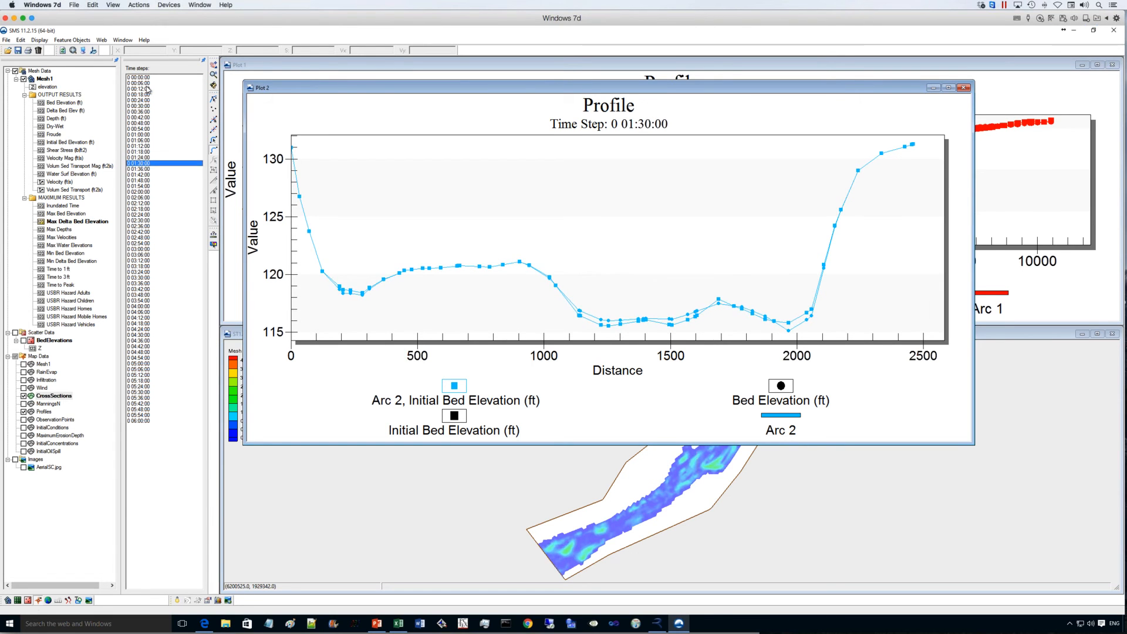
pyautogui.press('Down')
pyautogui.press('Down')
pyautogui.press('Down')
pyautogui.press('Down')
pyautogui.press('Down')
pyautogui.press('Down')
pyautogui.press('Down')
pyautogui.press('Down')
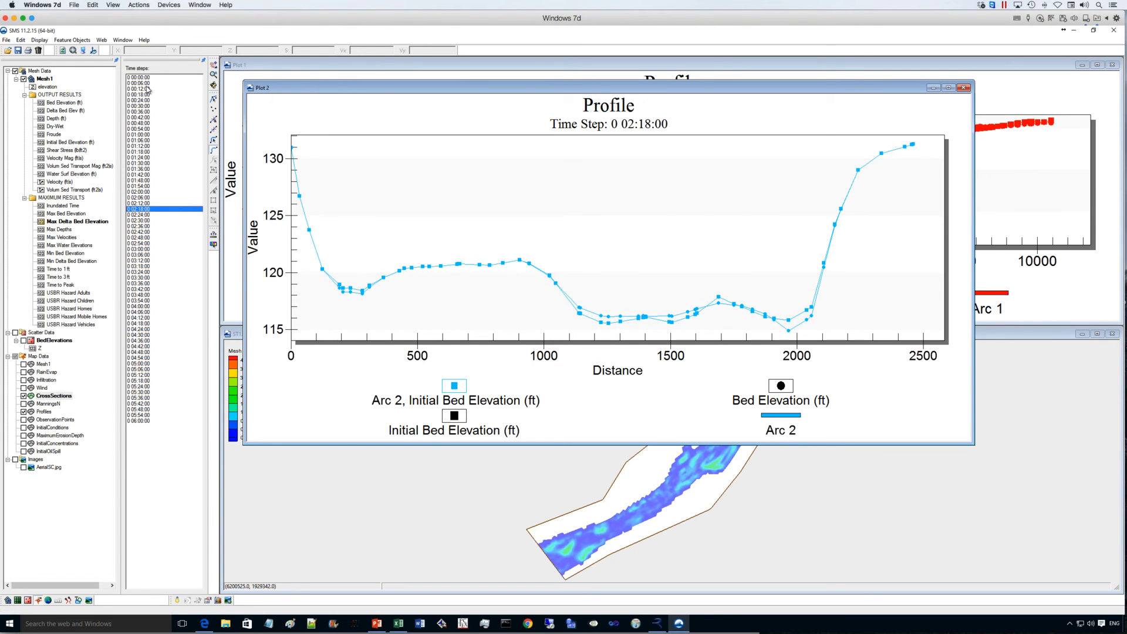
pyautogui.press('Down')
pyautogui.press('Down')
pyautogui.press('Down')
pyautogui.press('Down')
pyautogui.press('Down')
pyautogui.press('Down')
pyautogui.press('Down')
pyautogui.press('Down')
pyautogui.press('Down')
pyautogui.press('Down')
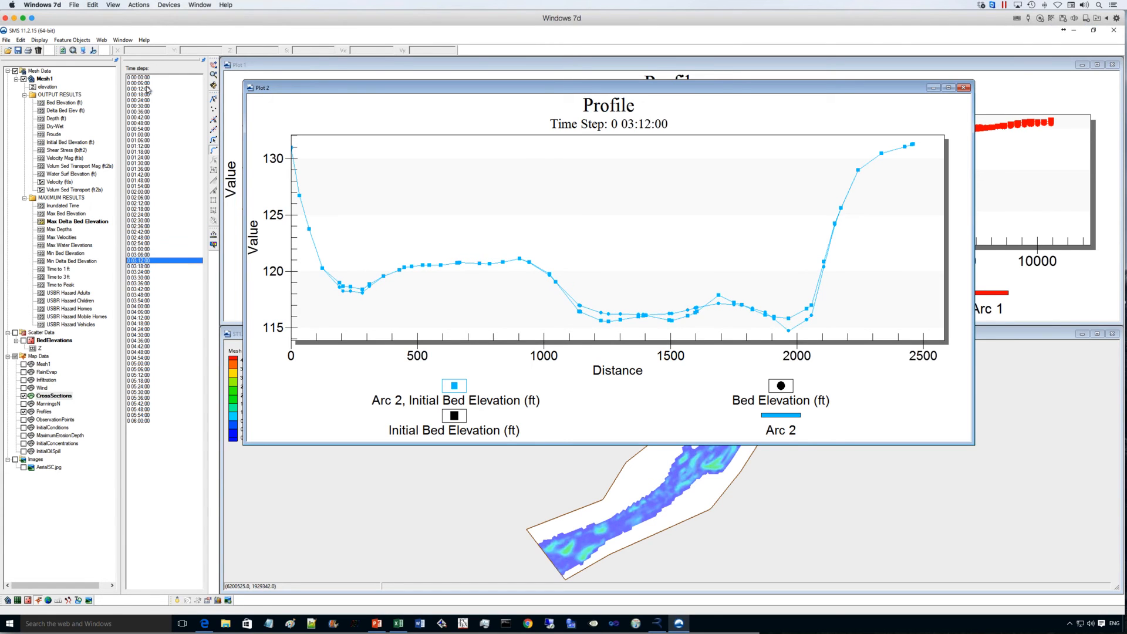
pyautogui.press('Down')
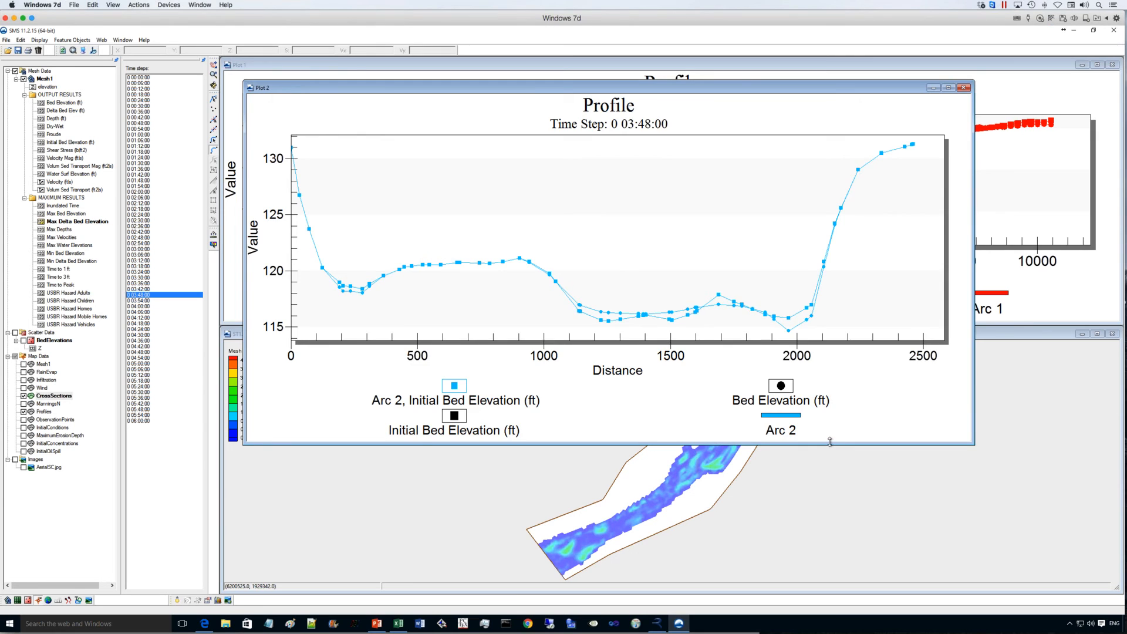
# - Shorten the Arc 2 plot window to uncover the mesh map and advance the results from 0 04:00:00 to 0 04:30:00
pyautogui.moveTo(829, 442); pyautogui.dragTo(828, 320)
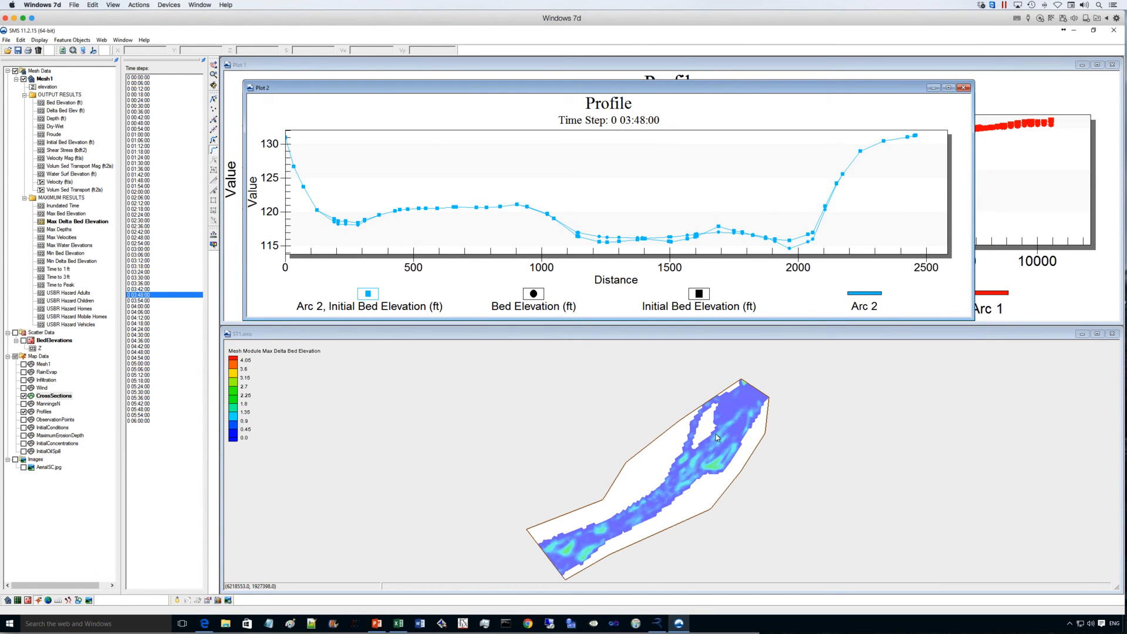
pyautogui.click(138, 306)
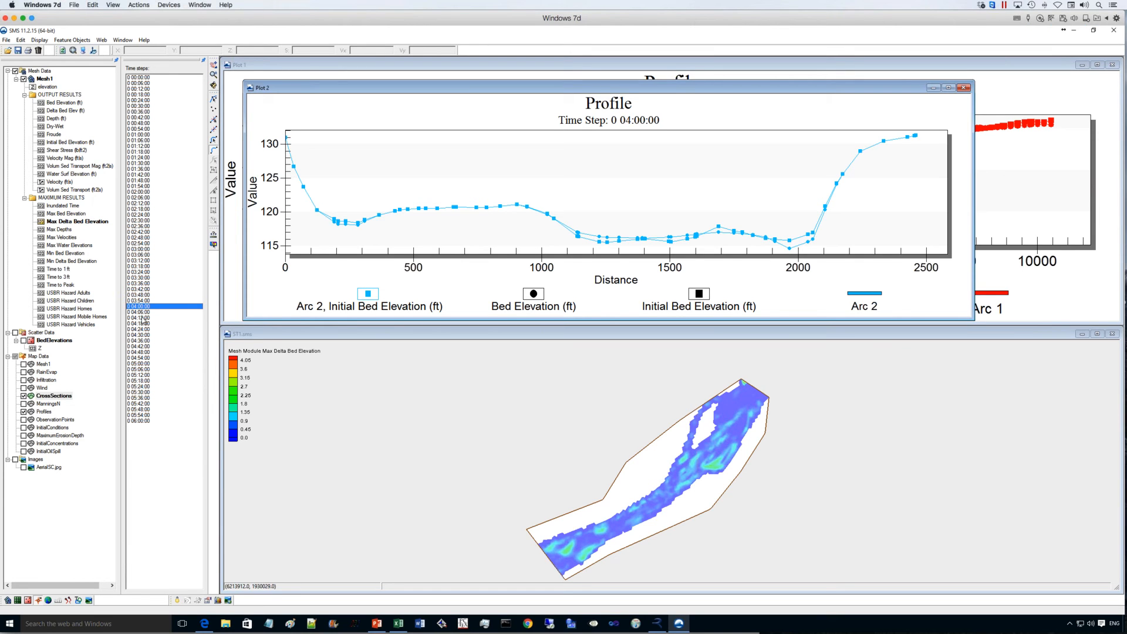
pyautogui.press('Down')
pyautogui.press('Down')
pyautogui.press('Down')
pyautogui.press('Down')
pyautogui.press('Down')
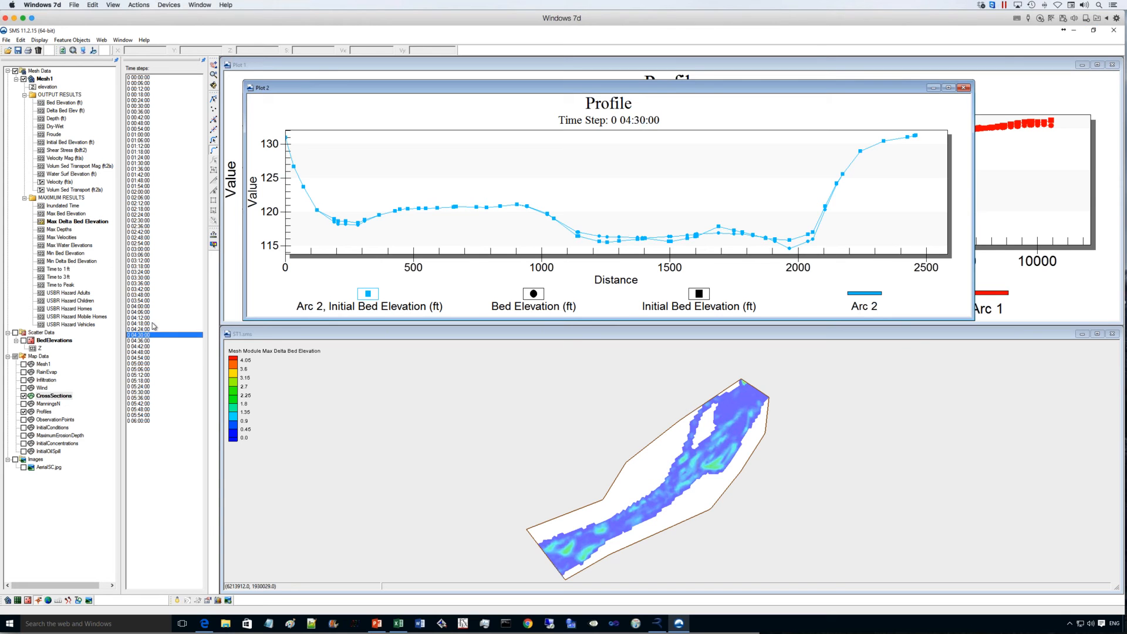
# - Switch to PowerPoint, start the slide show at the RiverFlow2D Licensing slide and reveal its "Until end of 2015" items
pyautogui.moveTo(378, 621)
pyautogui.click(378, 624)
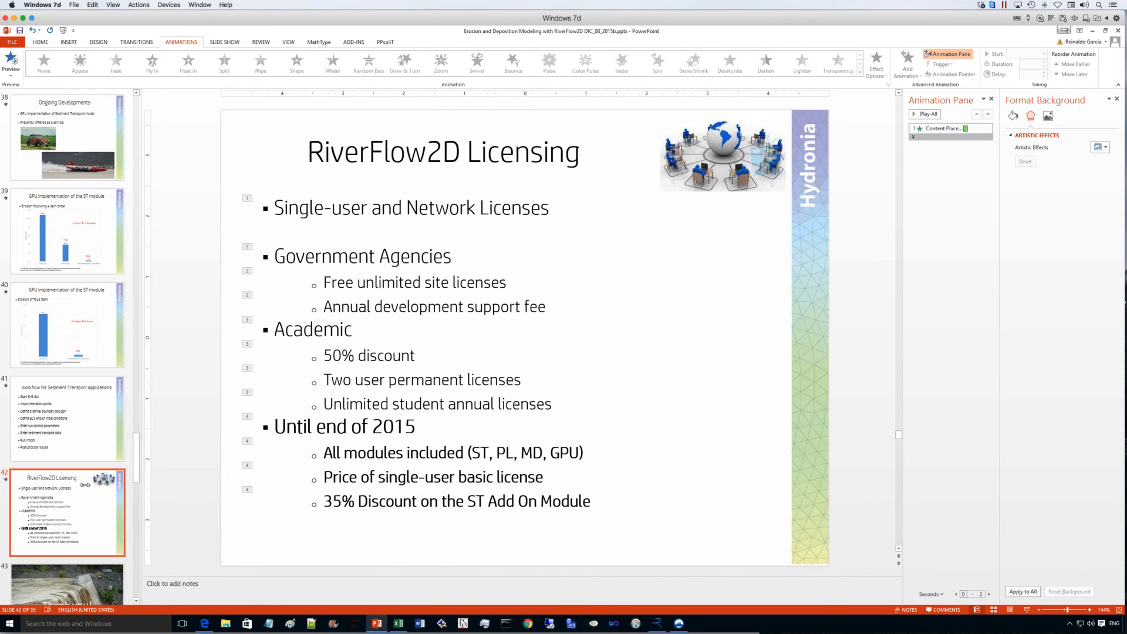
pyautogui.click(1026, 610)
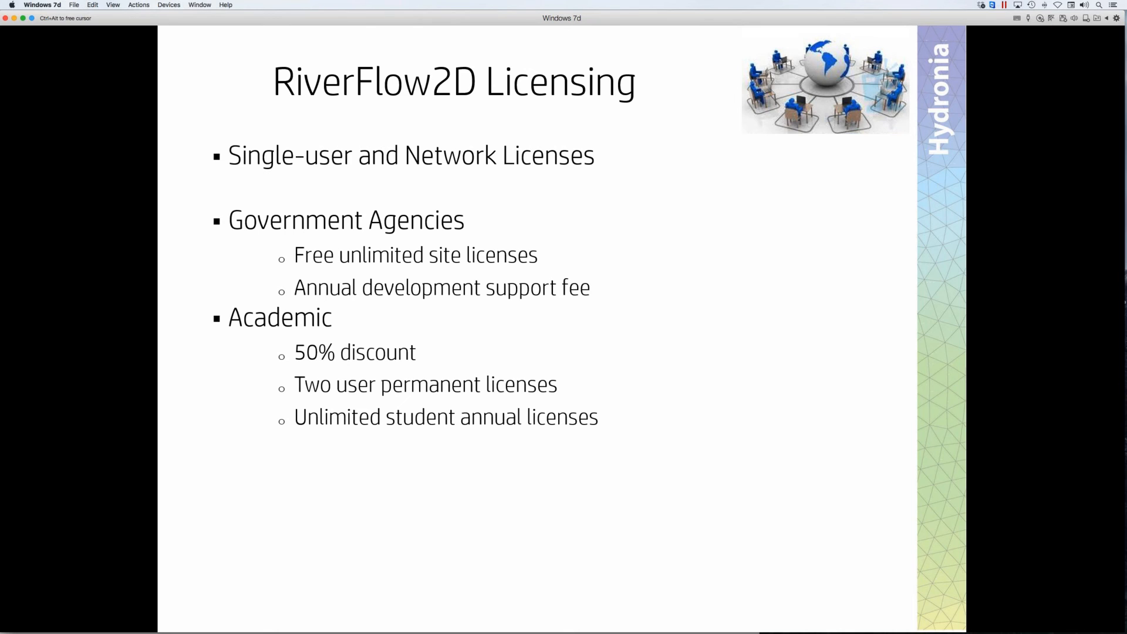
pyautogui.press('Right')
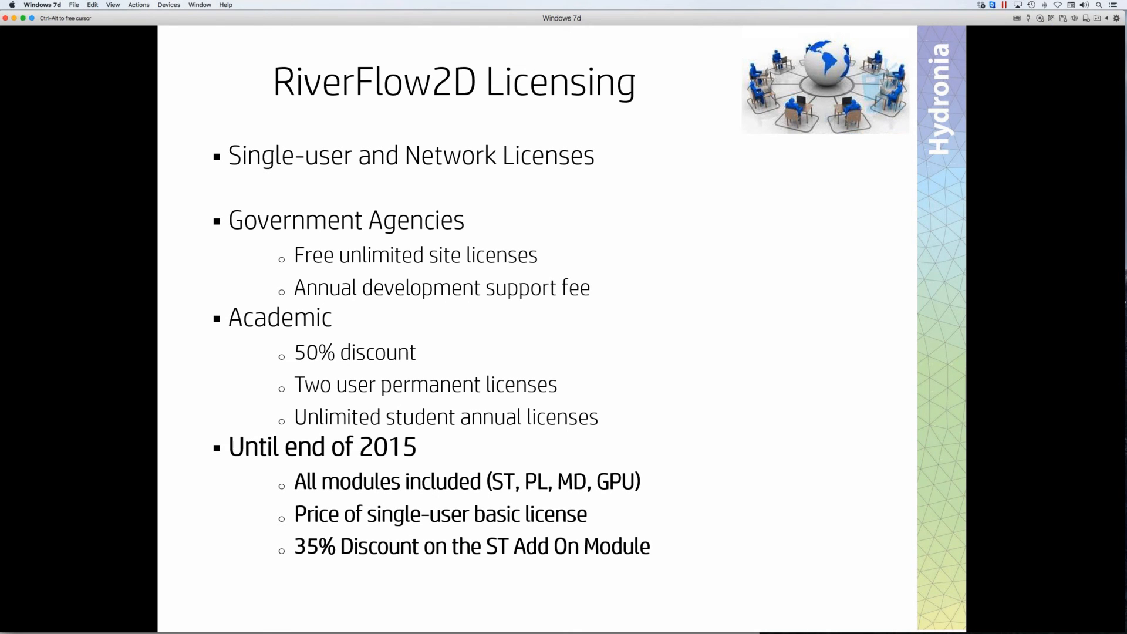